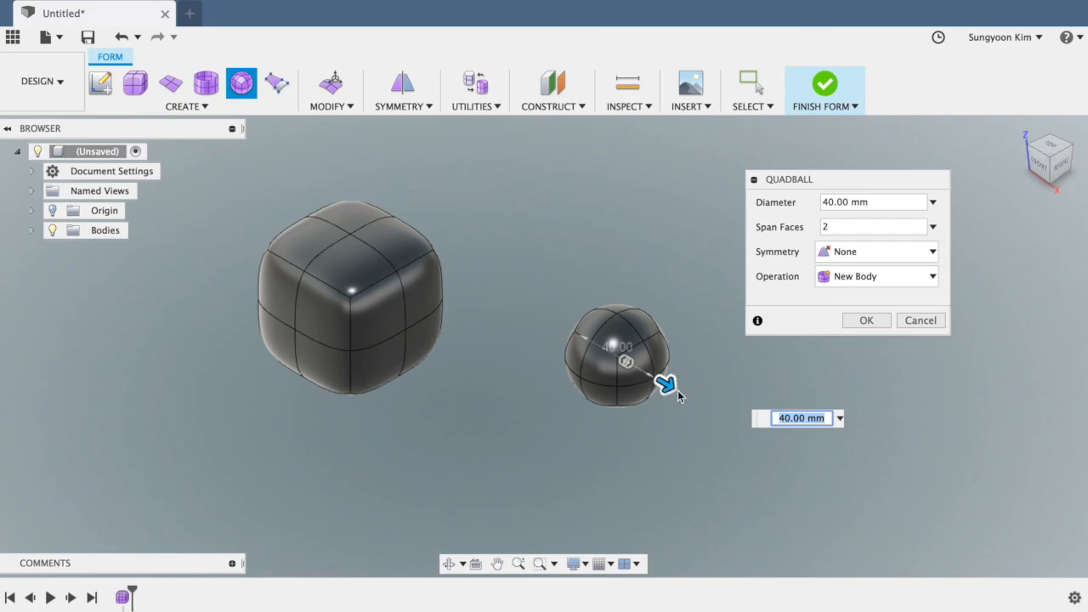
- Create the quadball beside the box as a new body with a diameter of 60 mm
{"action": "left_click_drag", "start_coordinate": [668, 385], "coordinate": [710, 405]}
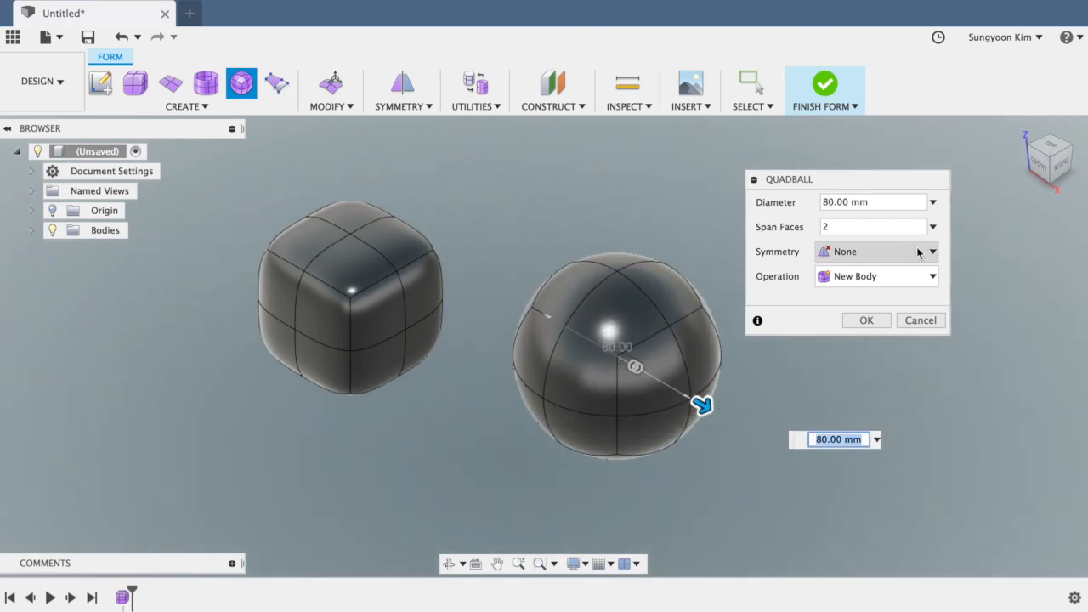
{"action": "left_click", "coordinate": [1044, 170]}
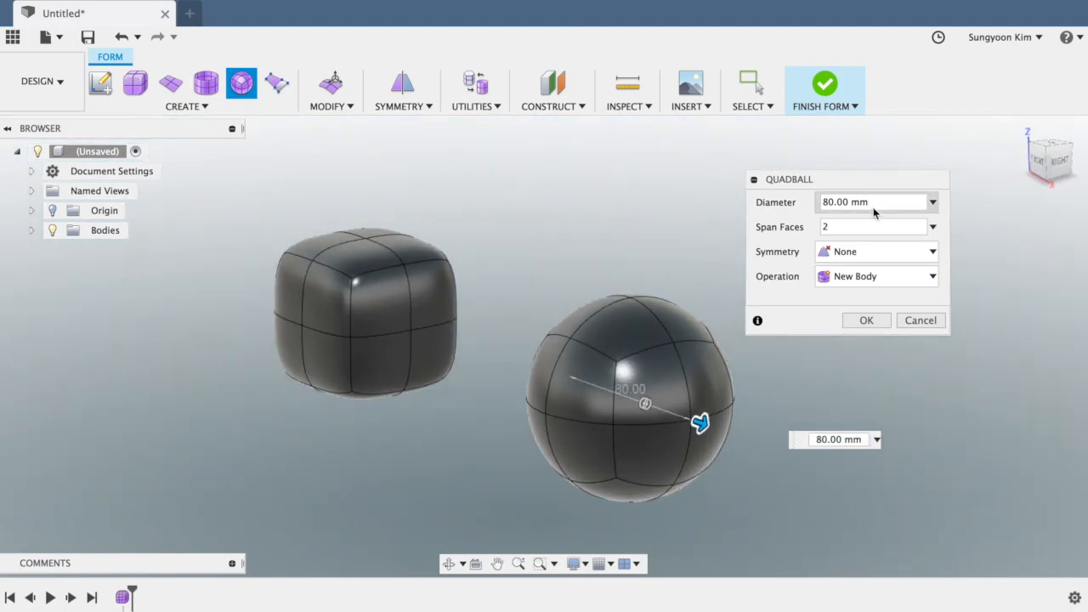
{"action": "left_click_drag", "start_coordinate": [875, 204], "coordinate": [799, 202]}
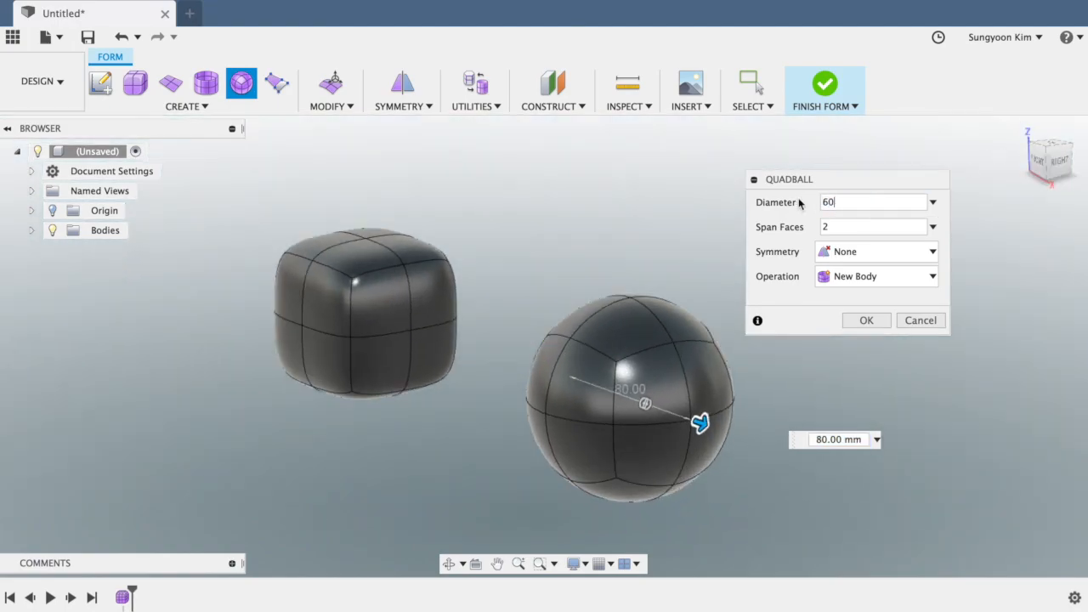
{"action": "type", "text": "60"}
{"action": "key", "text": "Return"}
{"action": "left_click", "coordinate": [866, 321]}
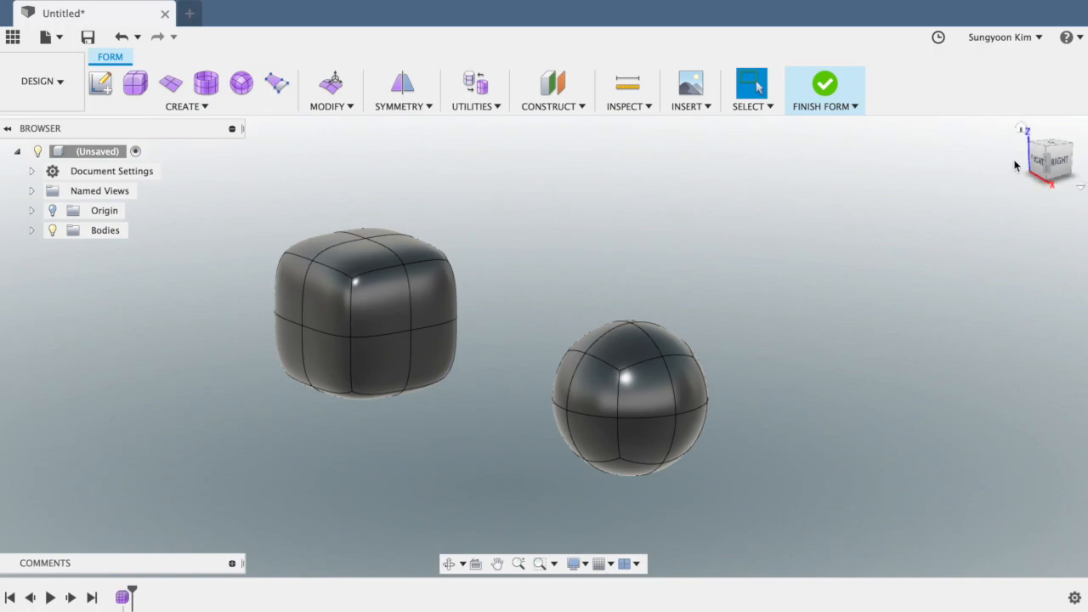
- Move the whole quadball 30 mm upward along Z with Edit Form
{"action": "mouse_move", "coordinate": [1044, 162]}
{"action": "left_mouse_down"}
{"action": "mouse_move", "coordinate": [1054, 199]}
{"action": "mouse_move", "coordinate": [1045, 199]}
{"action": "left_mouse_up"}
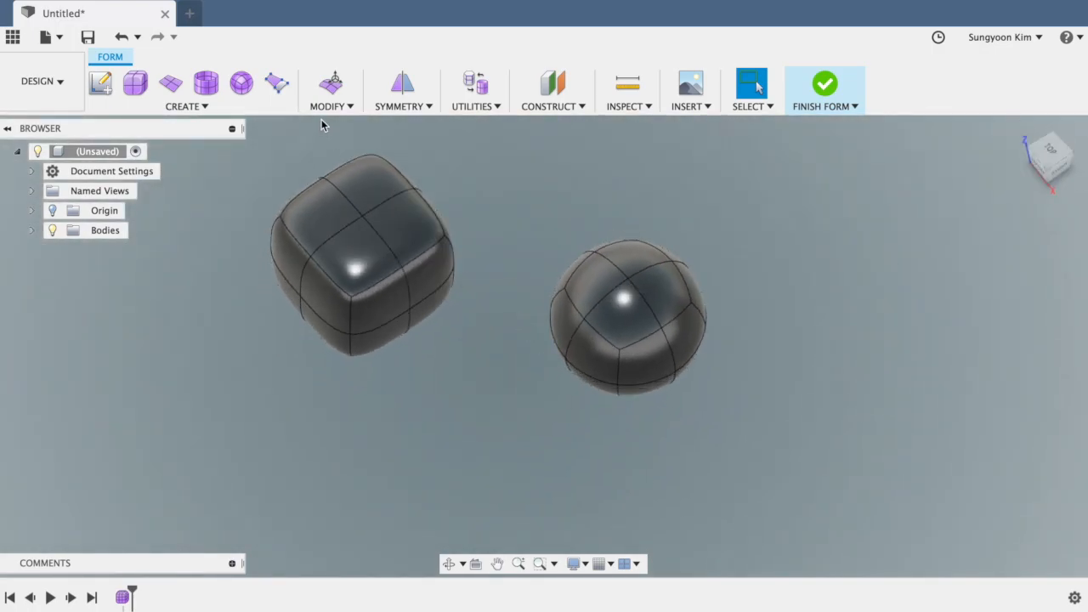
{"action": "left_click", "coordinate": [331, 85]}
{"action": "scroll", "coordinate": [497, 242], "scroll_direction": "up", "scroll_amount": 2}
{"action": "scroll", "coordinate": [497, 242], "scroll_direction": "down", "scroll_amount": 3}
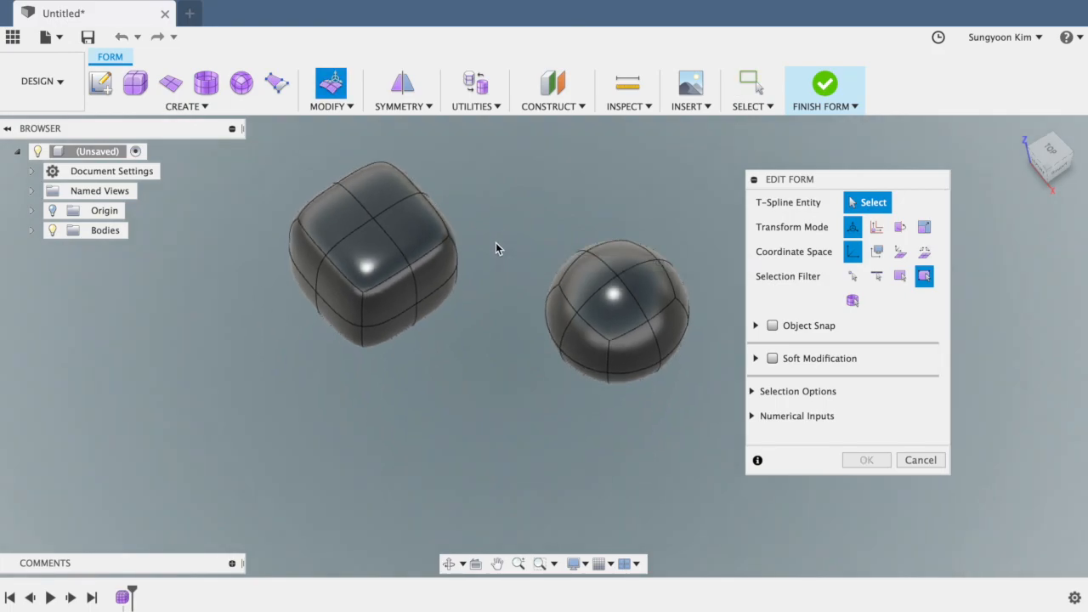
{"action": "middle_click_drag", "start_coordinate": [513, 225], "coordinate": [473, 261]}
{"action": "left_click_drag", "start_coordinate": [438, 175], "coordinate": [223, 420]}
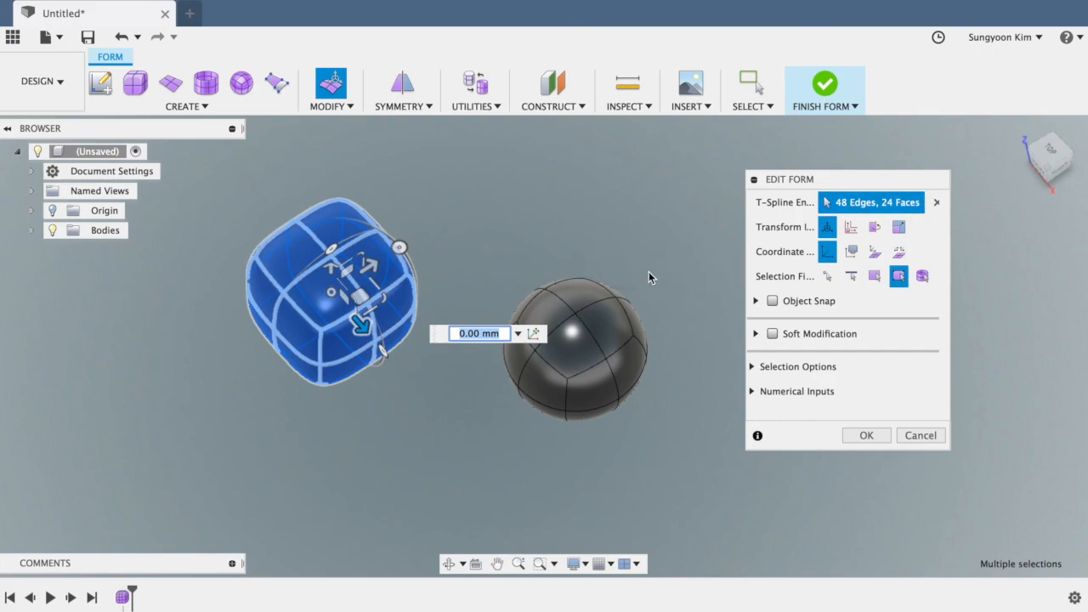
{"action": "left_click", "coordinate": [648, 269]}
{"action": "left_click_drag", "start_coordinate": [676, 253], "coordinate": [478, 446]}
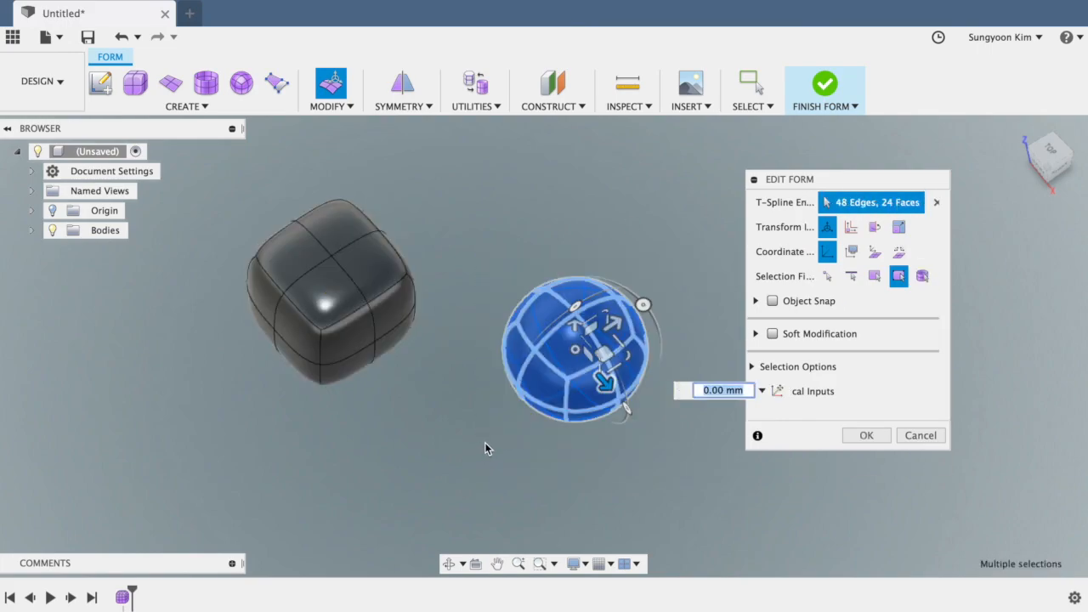
{"action": "left_click", "coordinate": [1048, 170]}
{"action": "left_click", "coordinate": [599, 188]}
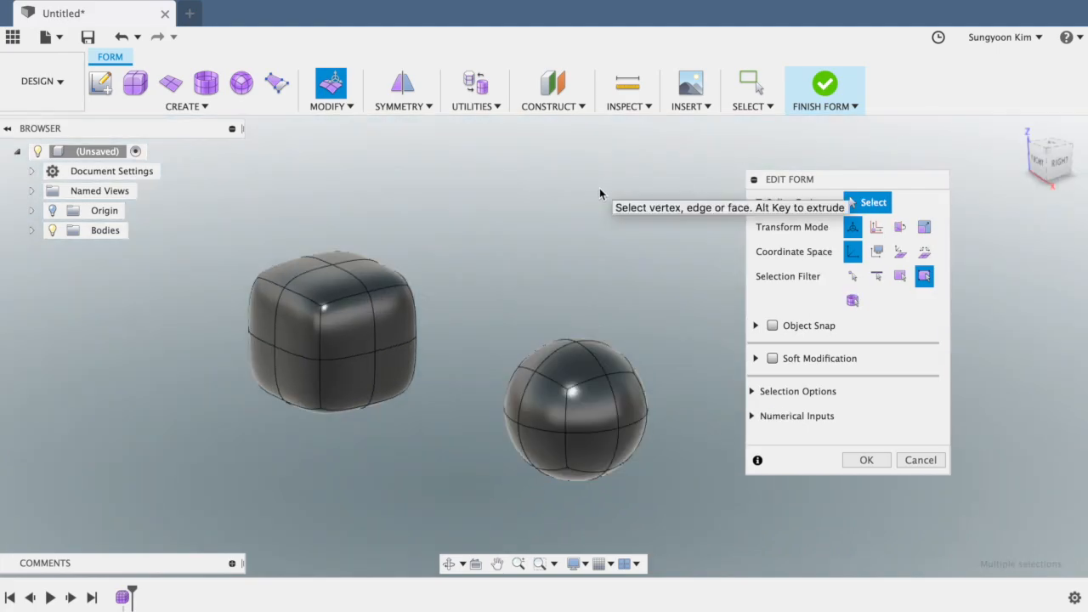
{"action": "left_click_drag", "start_coordinate": [663, 291], "coordinate": [466, 508]}
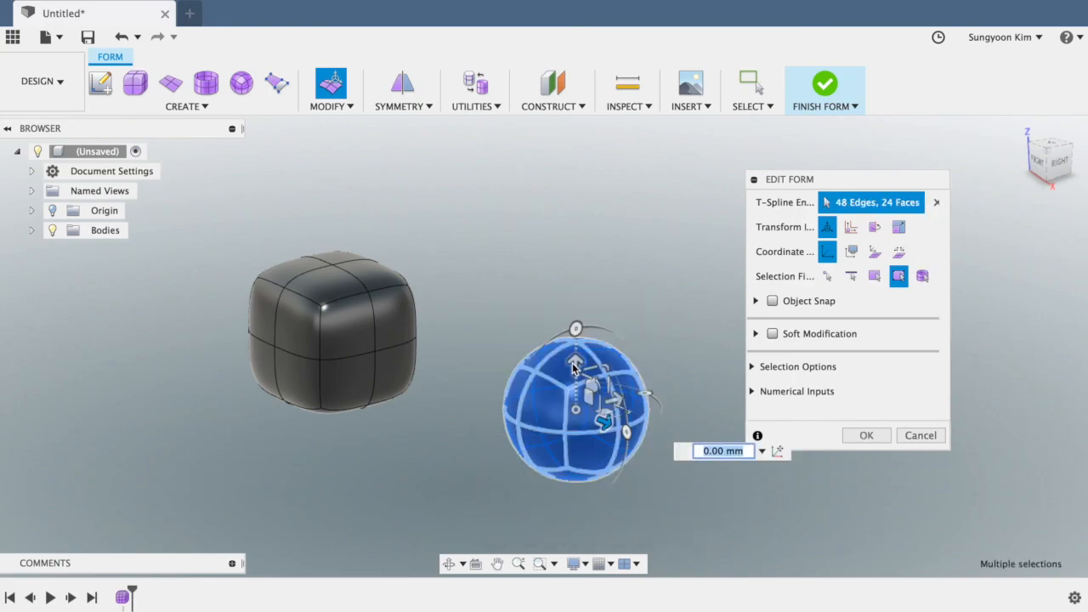
{"action": "left_click_drag", "start_coordinate": [577, 364], "coordinate": [577, 298]}
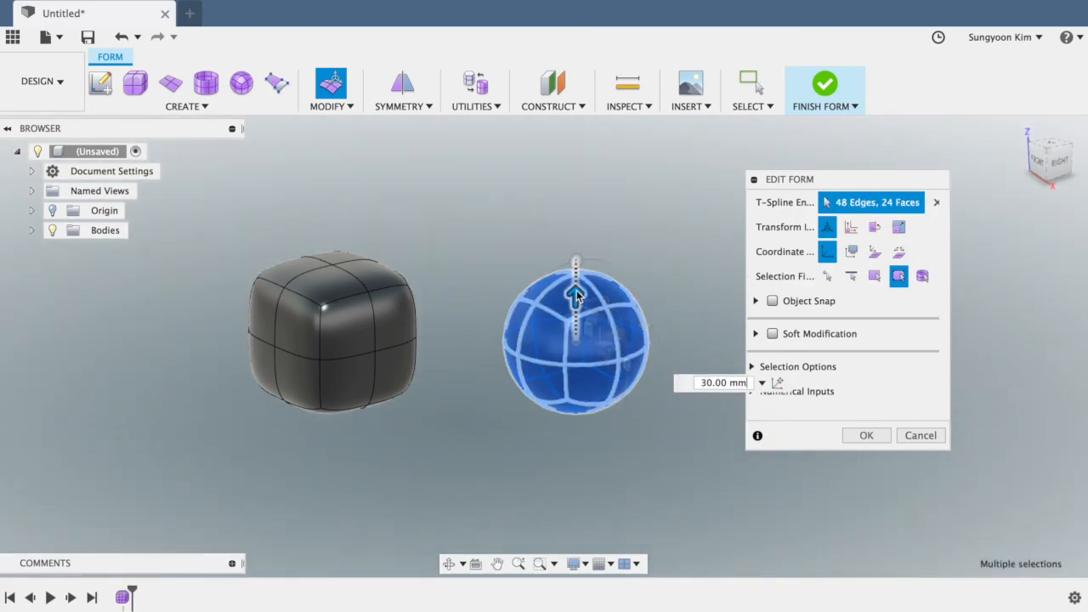
{"action": "left_click", "coordinate": [866, 435]}
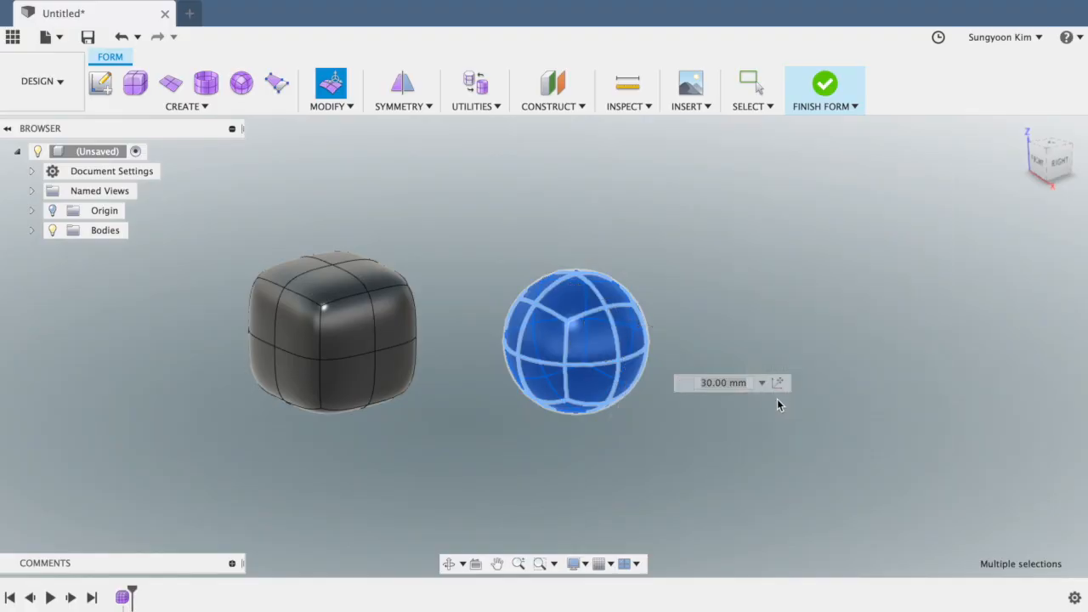
{"action": "left_click", "coordinate": [711, 395]}
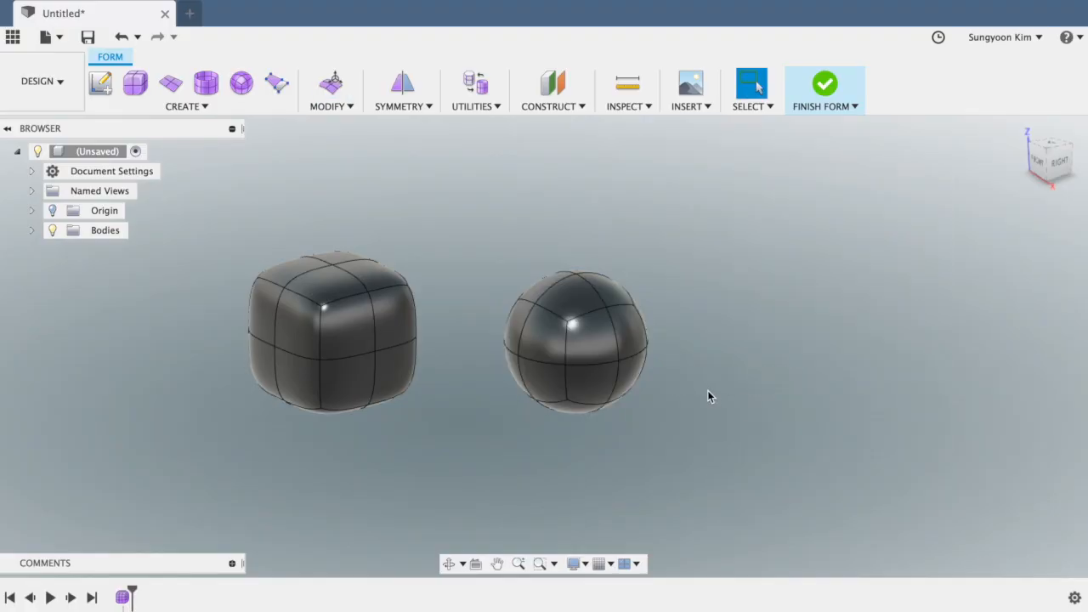
- Delete the four faces on the right side of the box
{"action": "scroll", "coordinate": [709, 397], "scroll_direction": "up", "scroll_amount": 2}
{"action": "middle_click_drag", "start_coordinate": [705, 391], "coordinate": [807, 399]}
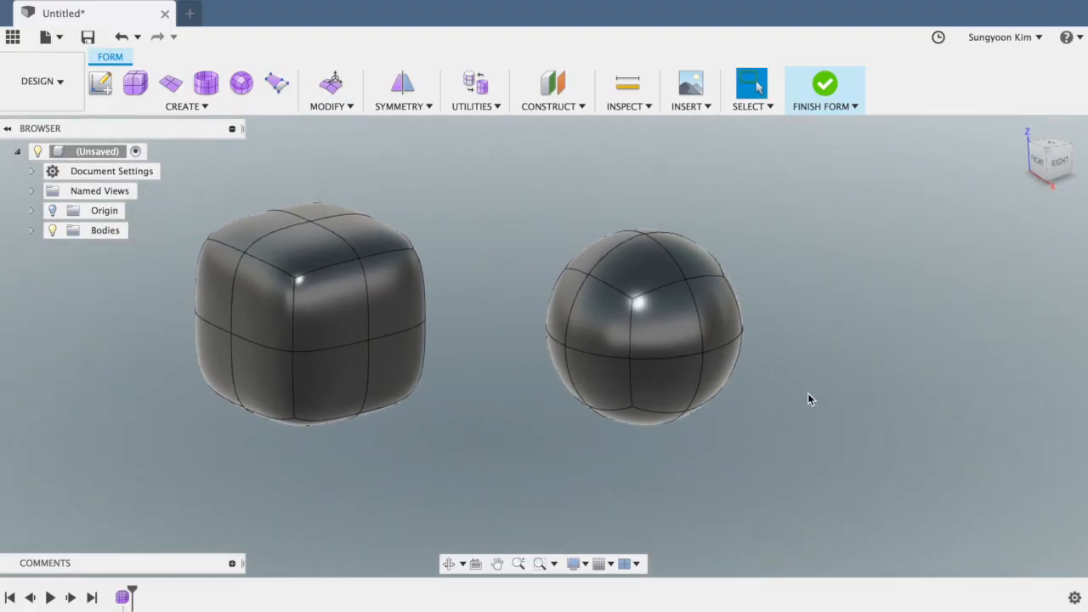
{"action": "mouse_move", "coordinate": [1048, 179]}
{"action": "left_mouse_down"}
{"action": "mouse_move", "coordinate": [1018, 157]}
{"action": "mouse_move", "coordinate": [1013, 165]}
{"action": "left_mouse_up"}
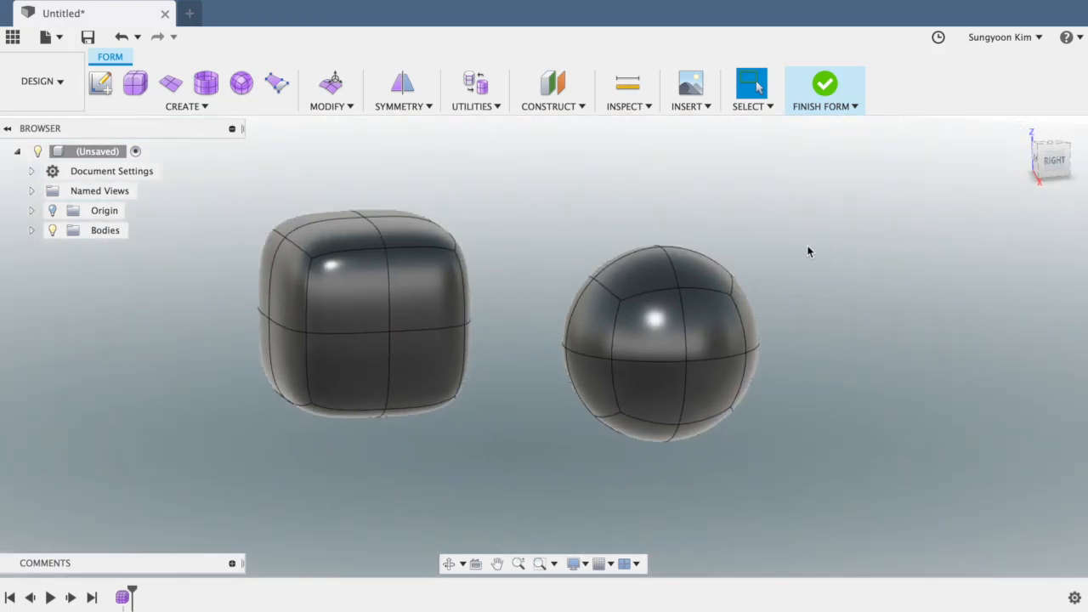
{"action": "left_click", "coordinate": [353, 298]}
{"action": "left_click", "coordinate": [412, 288]}
{"action": "left_click", "coordinate": [358, 354]}
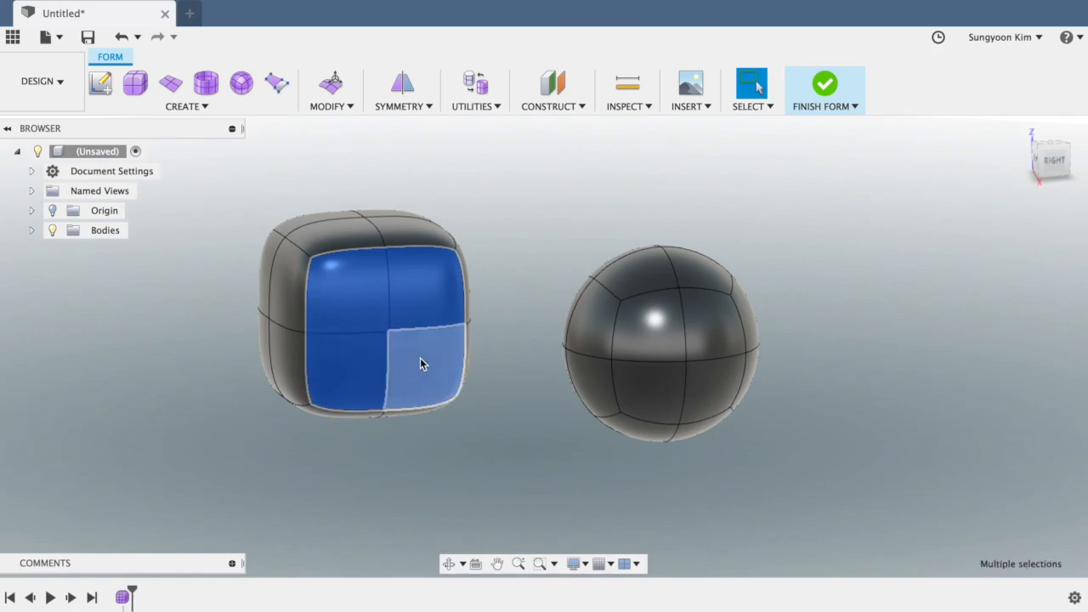
{"action": "left_click", "coordinate": [420, 364]}
{"action": "key", "text": "Delete"}
- Delete the four faces on the right side of the quadball
{"action": "left_click", "coordinate": [650, 334]}
{"action": "left_click", "coordinate": [718, 339]}
{"action": "left_click", "coordinate": [676, 387]}
{"action": "left_click", "coordinate": [703, 387]}
{"action": "key", "text": "Delete"}
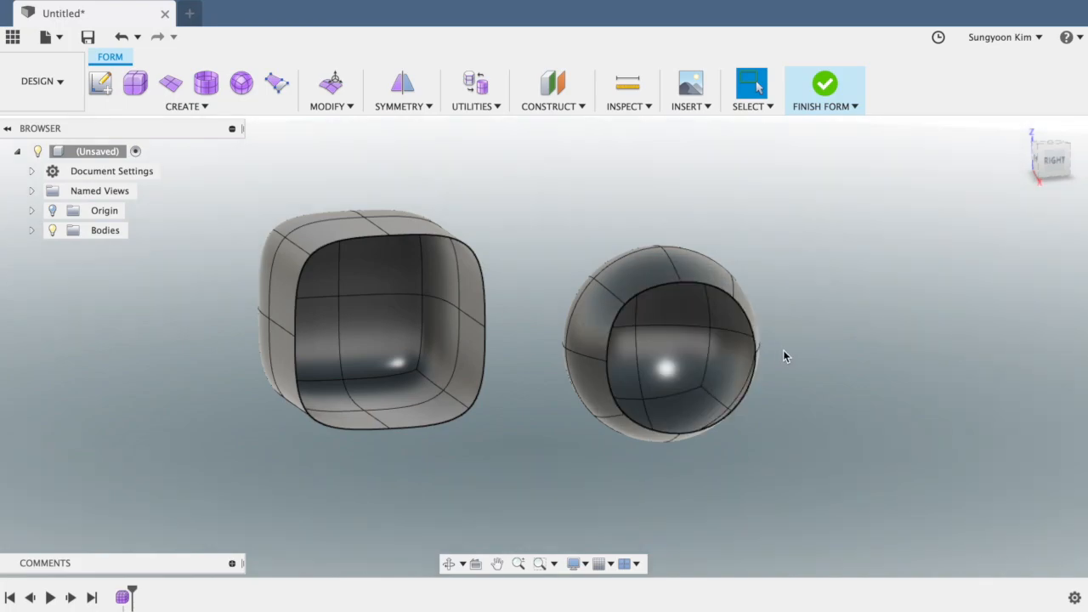
{"action": "mouse_move", "coordinate": [1046, 168]}
{"action": "left_mouse_down"}
{"action": "mouse_move", "coordinate": [1020, 146]}
{"action": "mouse_move", "coordinate": [1020, 172]}
{"action": "mouse_move", "coordinate": [1084, 168]}
{"action": "mouse_move", "coordinate": [3, 160]}
{"action": "mouse_move", "coordinate": [1080, 170]}
{"action": "mouse_move", "coordinate": [1067, 163]}
{"action": "left_mouse_up"}
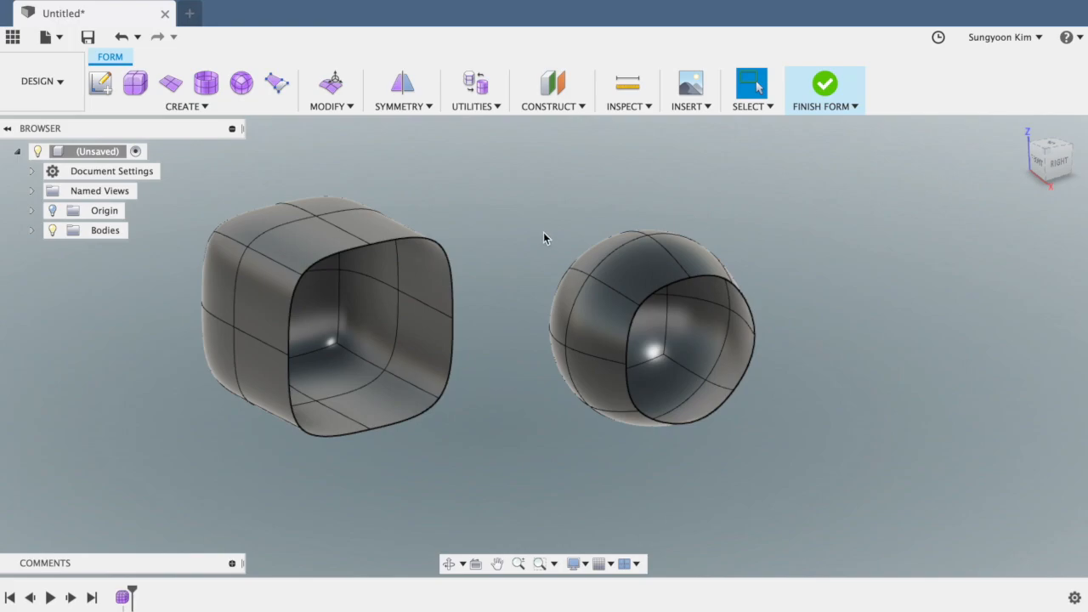
- Open a new design and examine the labelled primitives in the 01_Create basic shapes v1 document
{"action": "left_click", "coordinate": [189, 12]}
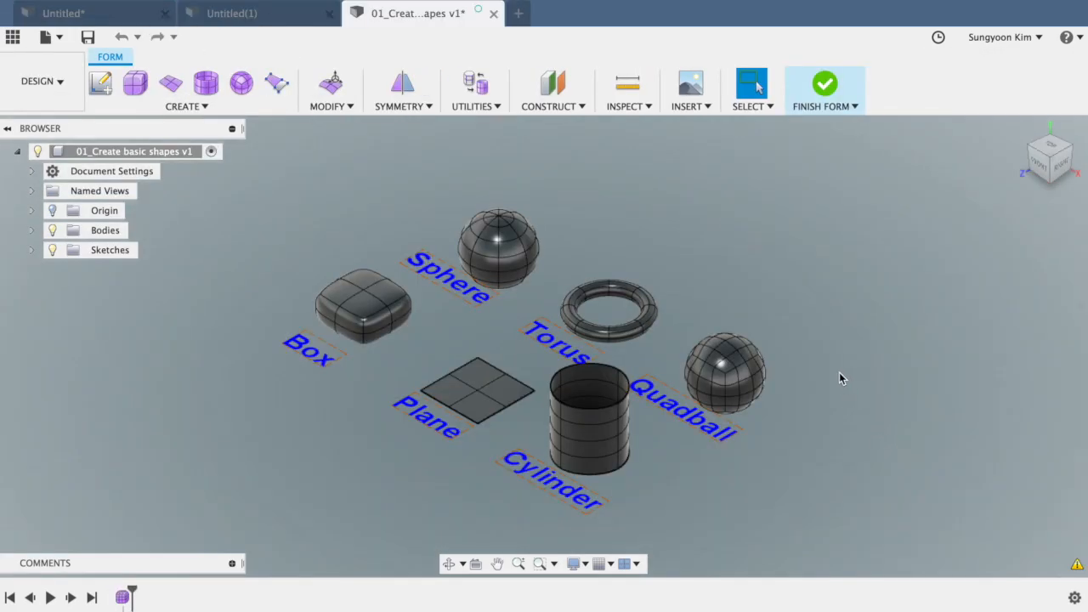
{"action": "scroll", "coordinate": [840, 378], "scroll_direction": "up", "scroll_amount": 3}
{"action": "middle_click_drag", "start_coordinate": [847, 383], "coordinate": [881, 356]}
{"action": "left_click_drag", "start_coordinate": [1045, 174], "coordinate": [1061, 174]}
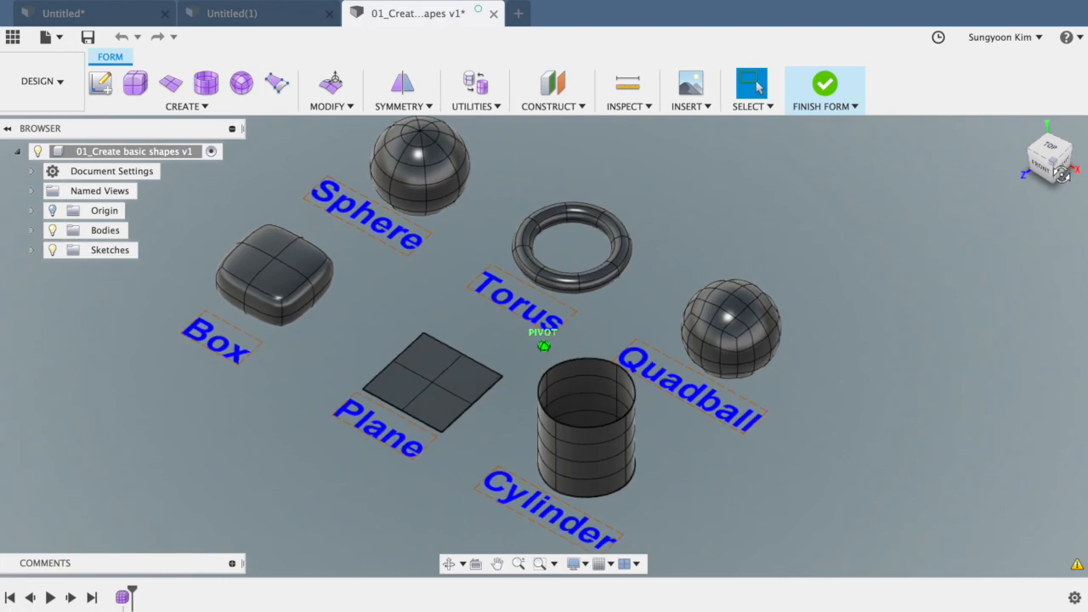
{"action": "scroll", "coordinate": [943, 287], "scroll_direction": "down", "scroll_amount": 3}
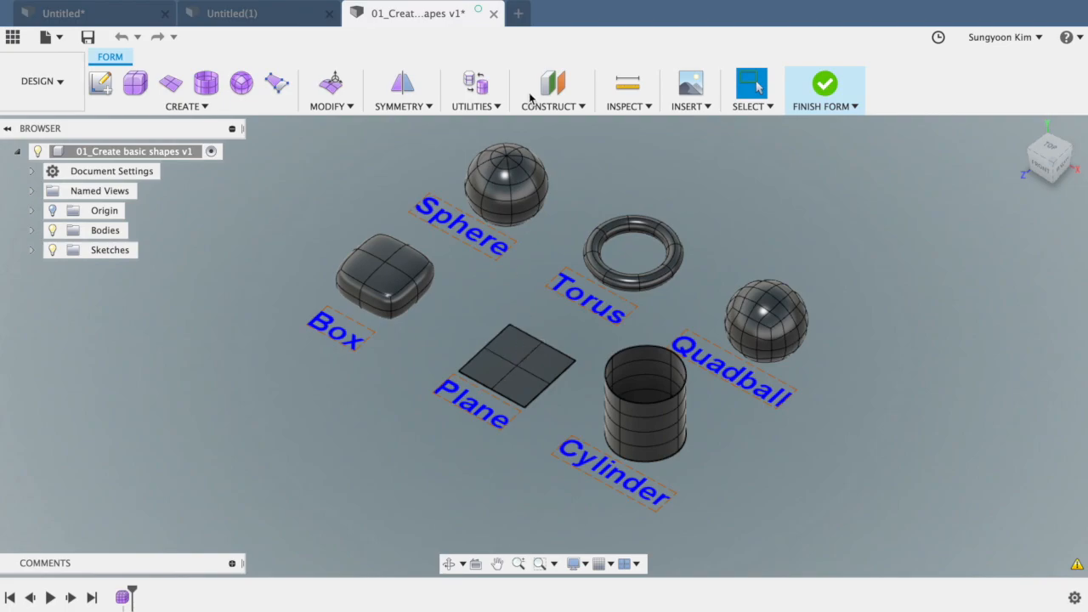
- Start a form in a new design and create a box 60 mm long, 50 mm wide and 30 mm high on the horizontal plane
{"action": "left_click", "coordinate": [520, 19]}
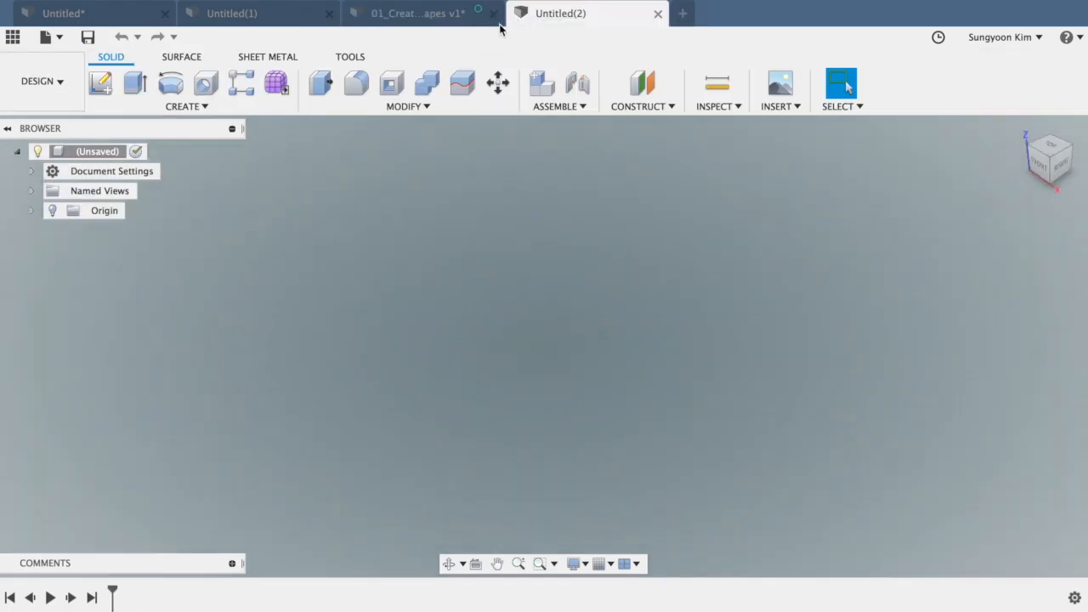
{"action": "left_click", "coordinate": [275, 82]}
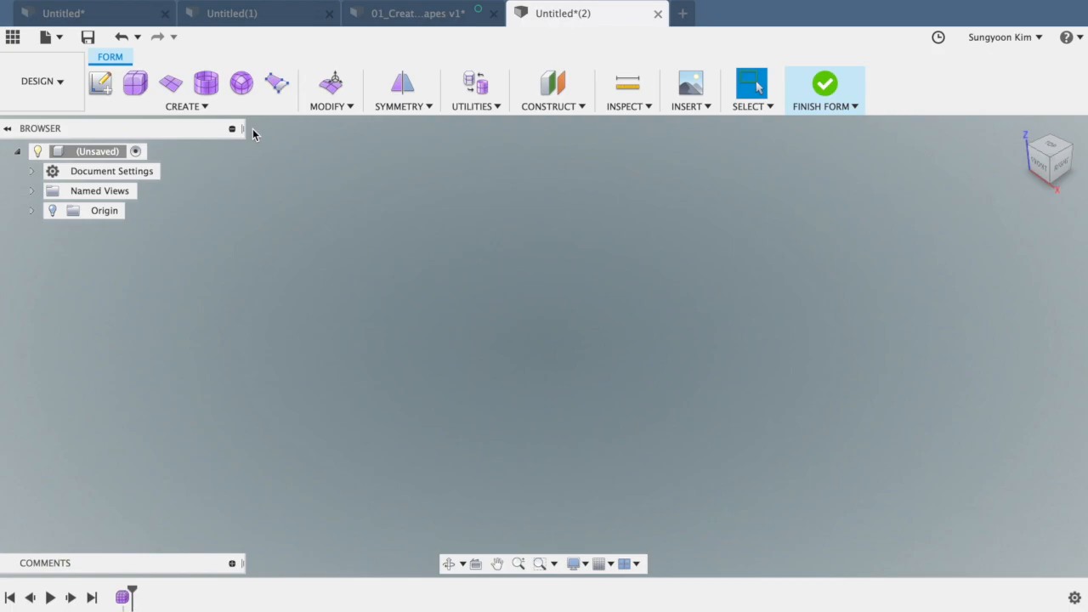
{"action": "left_click", "coordinate": [173, 109]}
{"action": "left_click", "coordinate": [146, 142]}
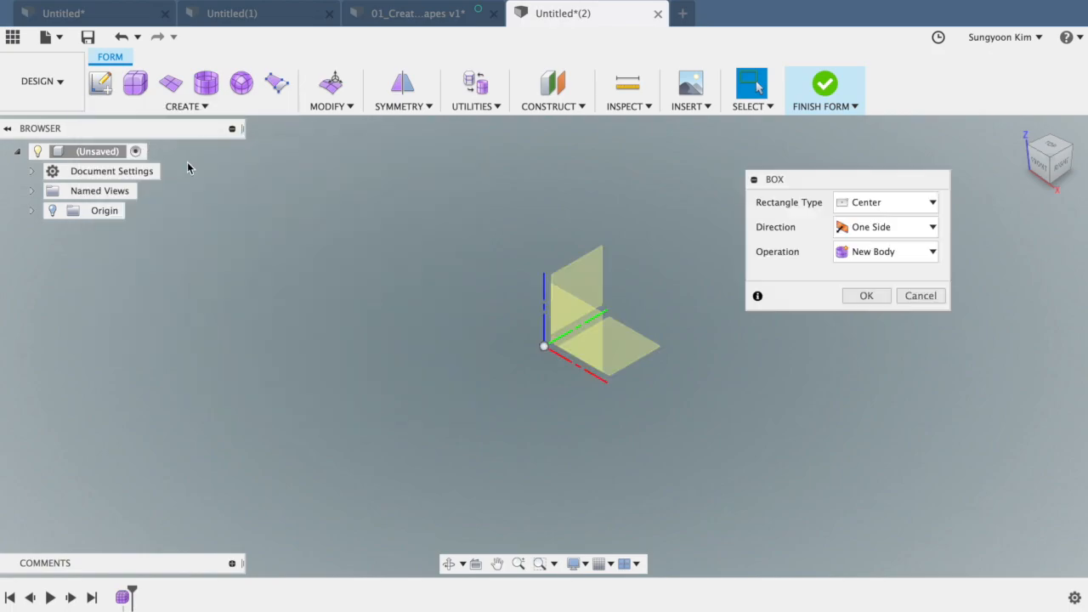
{"action": "left_click", "coordinate": [638, 348]}
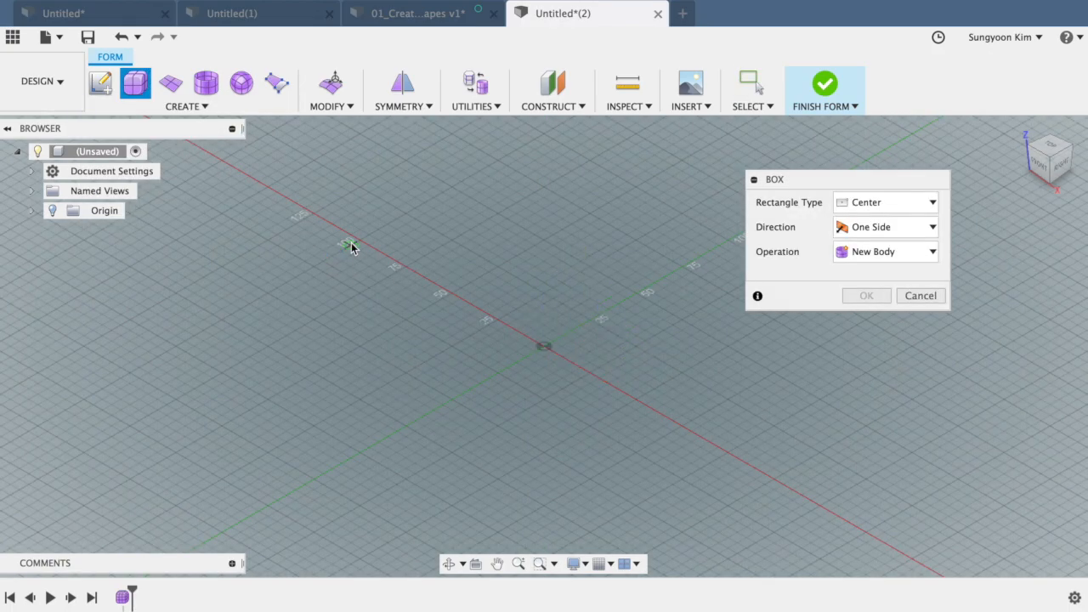
{"action": "left_click", "coordinate": [357, 242]}
{"action": "left_click", "coordinate": [470, 246]}
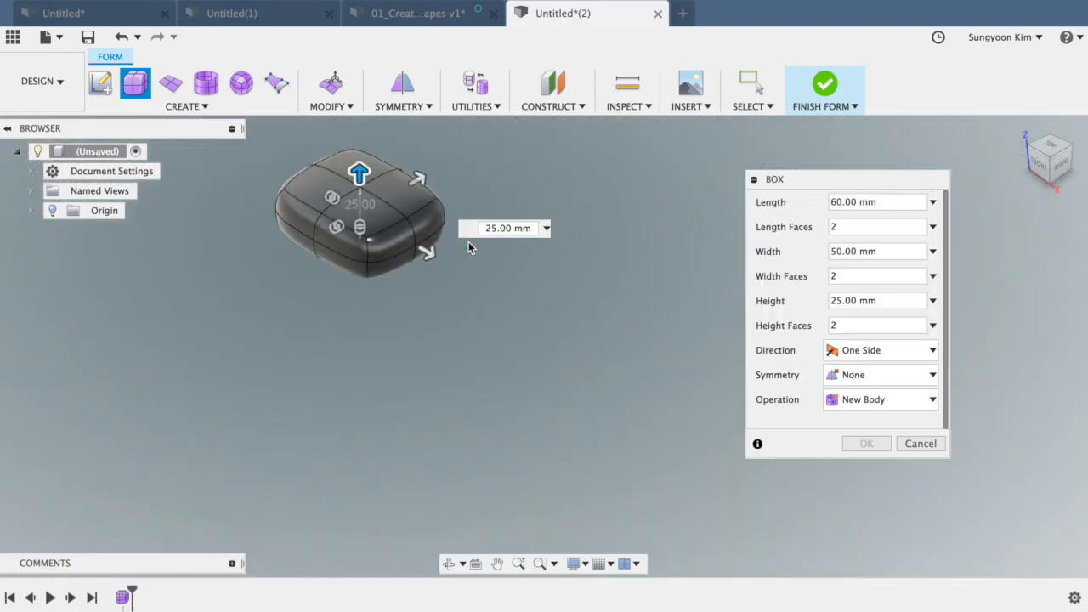
{"action": "type", "text": "30"}
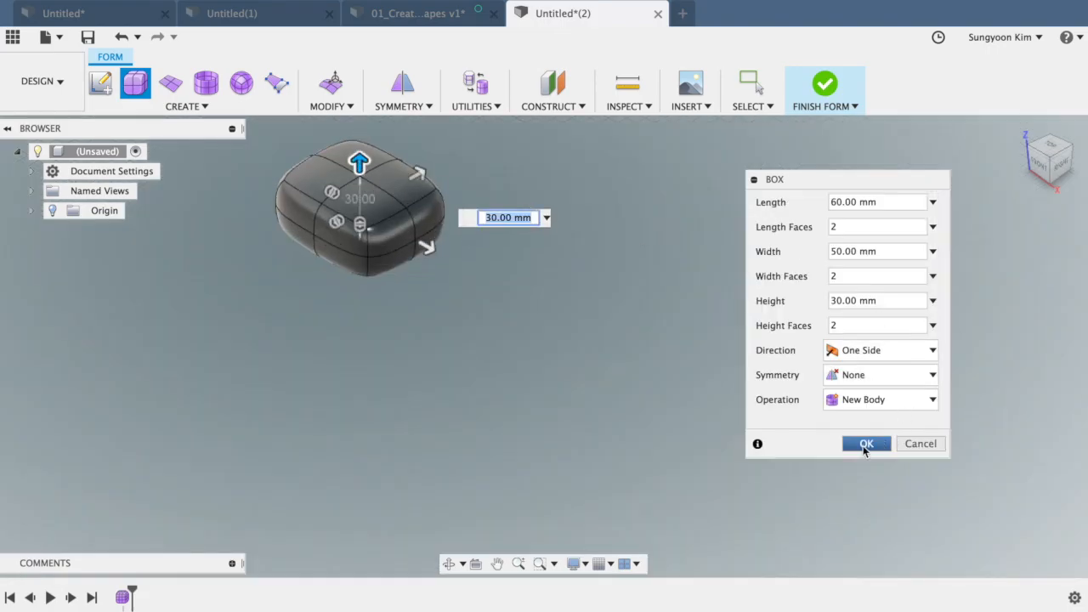
{"action": "left_click", "coordinate": [866, 444]}
- Create a T-Spline plane beside the box, 50 mm long and 90 mm wide, with 4 length faces and 4 width faces
{"action": "left_click", "coordinate": [192, 107]}
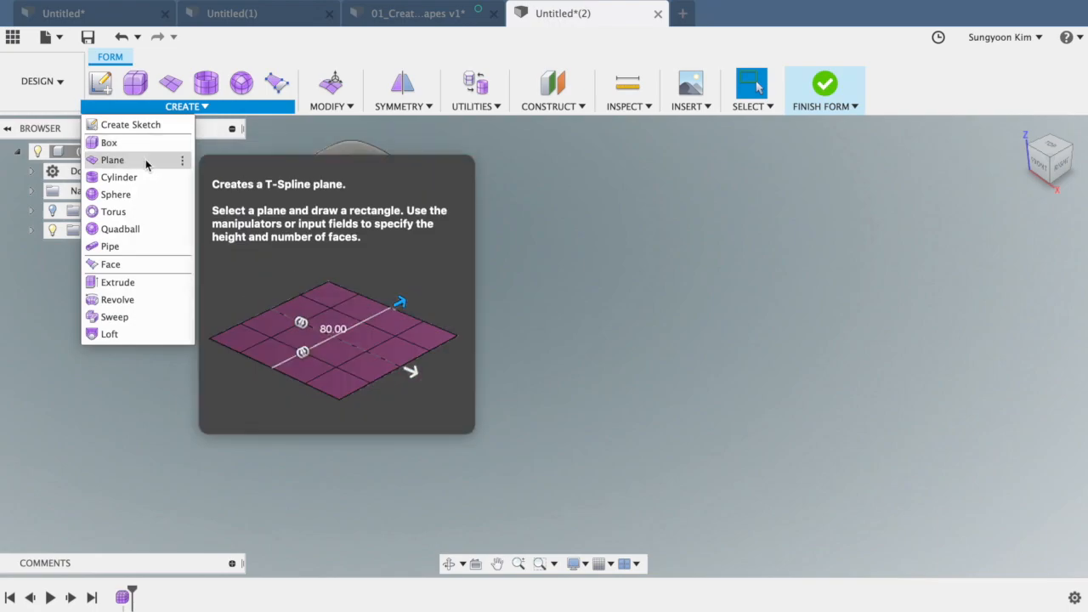
{"action": "left_click", "coordinate": [146, 159]}
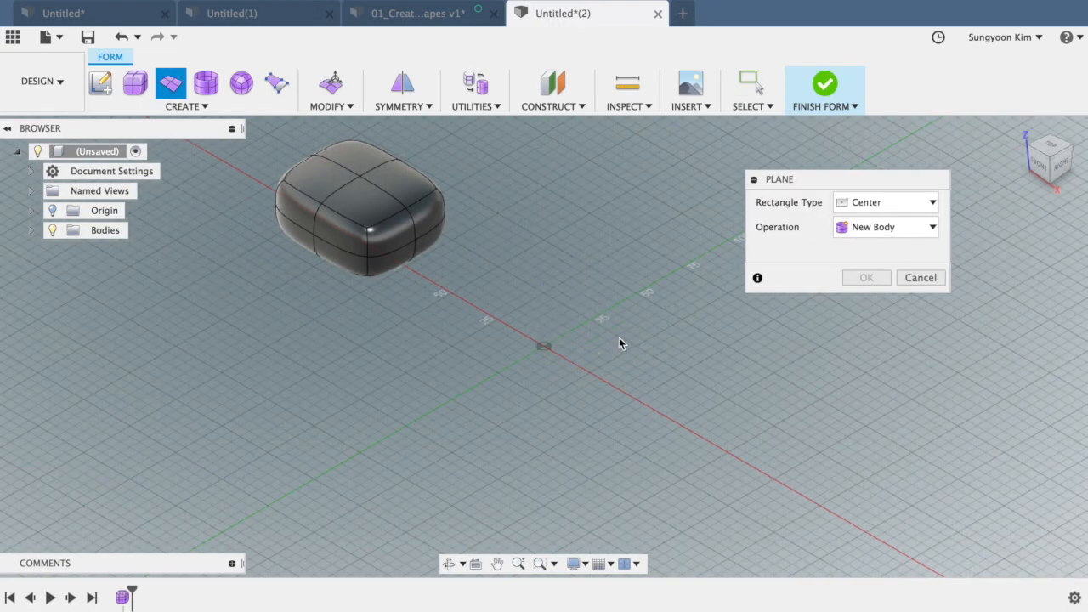
{"action": "left_click", "coordinate": [466, 302]}
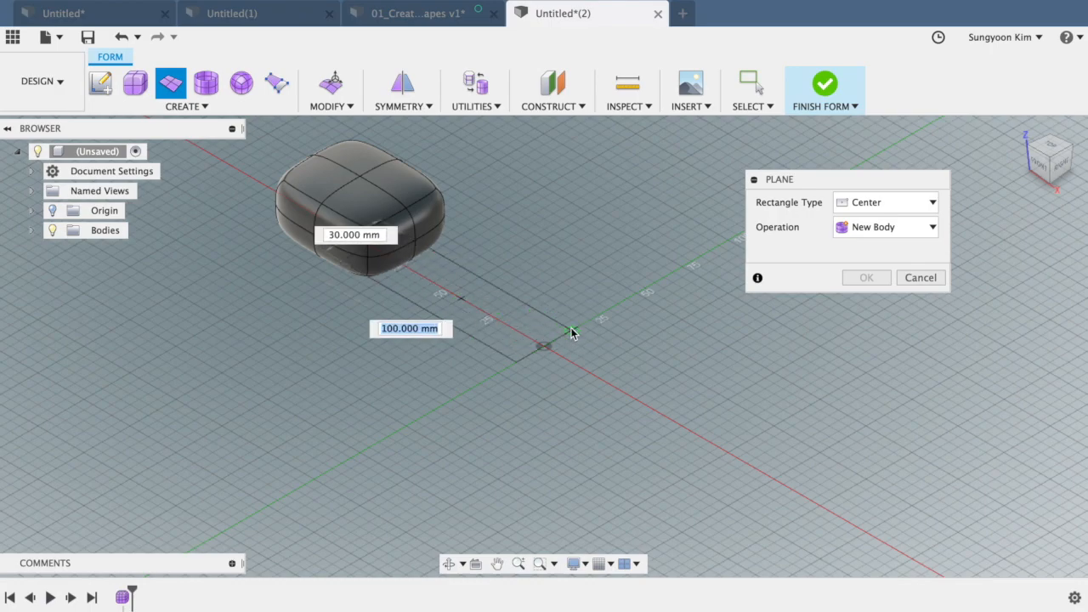
{"action": "left_click", "coordinate": [530, 304]}
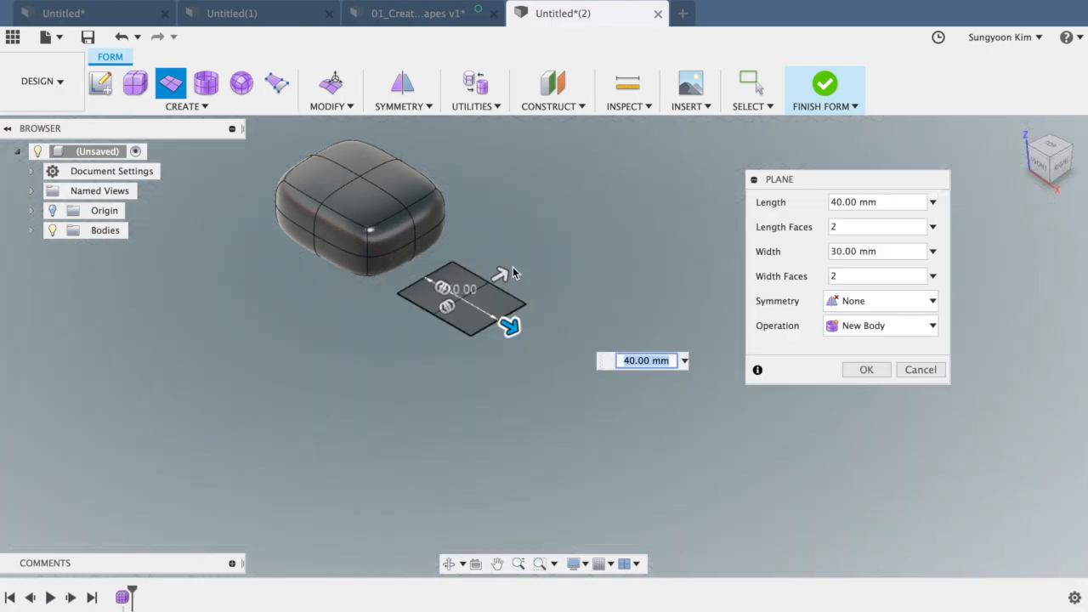
{"action": "left_click_drag", "start_coordinate": [525, 267], "coordinate": [556, 243]}
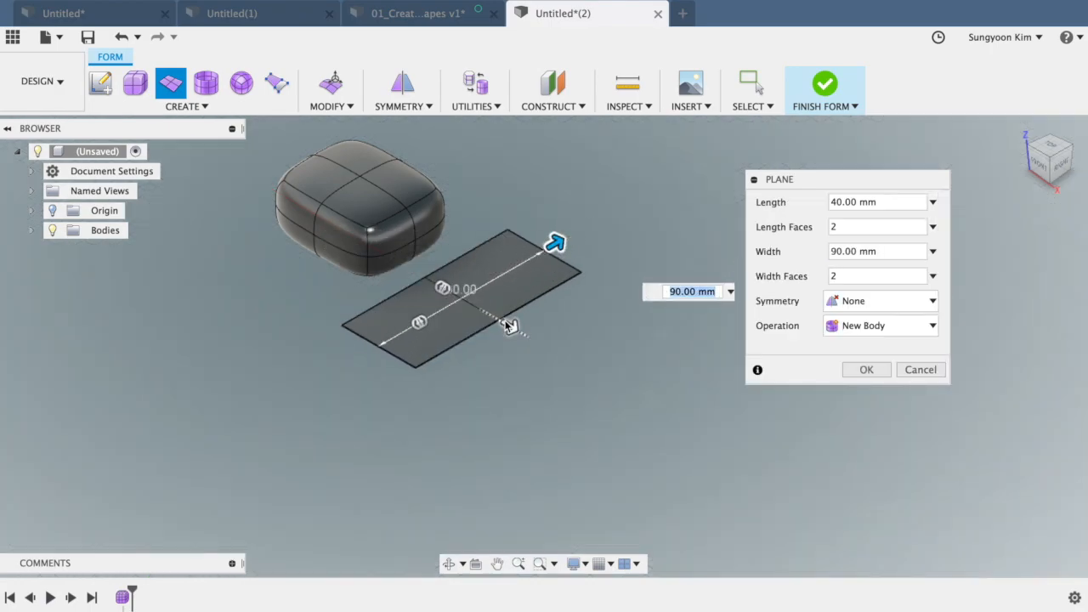
{"action": "left_click_drag", "start_coordinate": [525, 339], "coordinate": [523, 333]}
{"action": "left_click", "coordinate": [836, 227]}
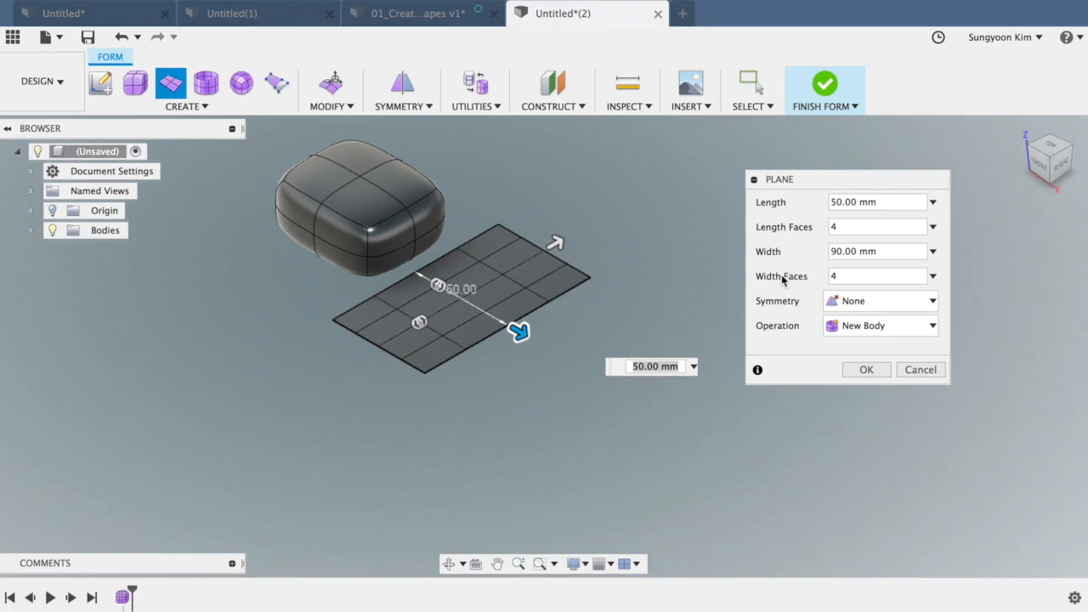
{"action": "left_click", "coordinate": [857, 368]}
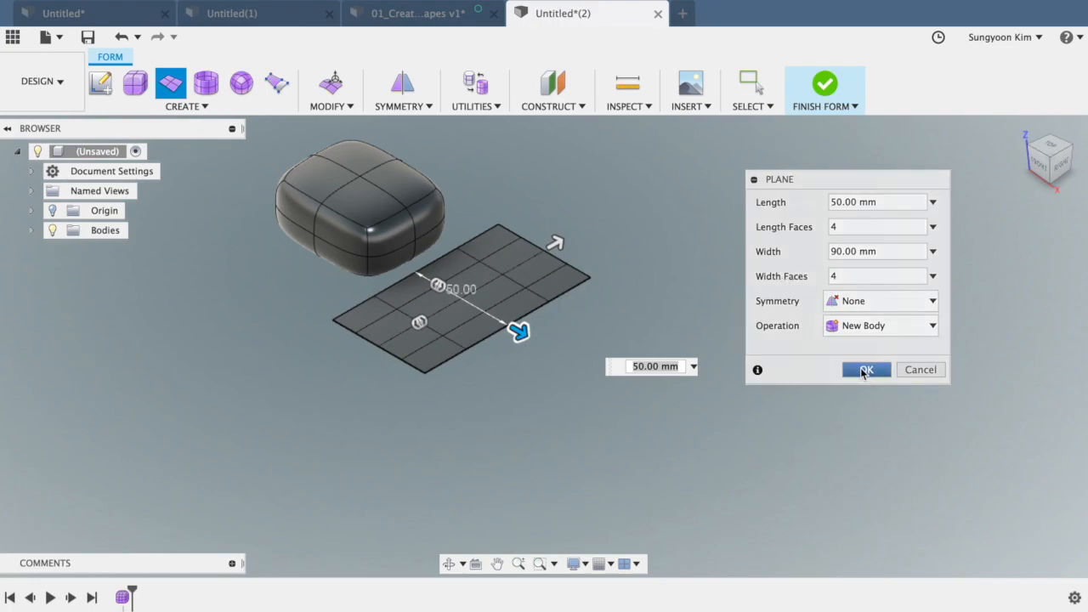
- Create a T-Spline cylinder on the horizontal plane, 60 mm in diameter and 35 mm high, with 8 diameter faces and 4 height faces
{"action": "left_click", "coordinate": [198, 109]}
{"action": "left_click", "coordinate": [155, 178]}
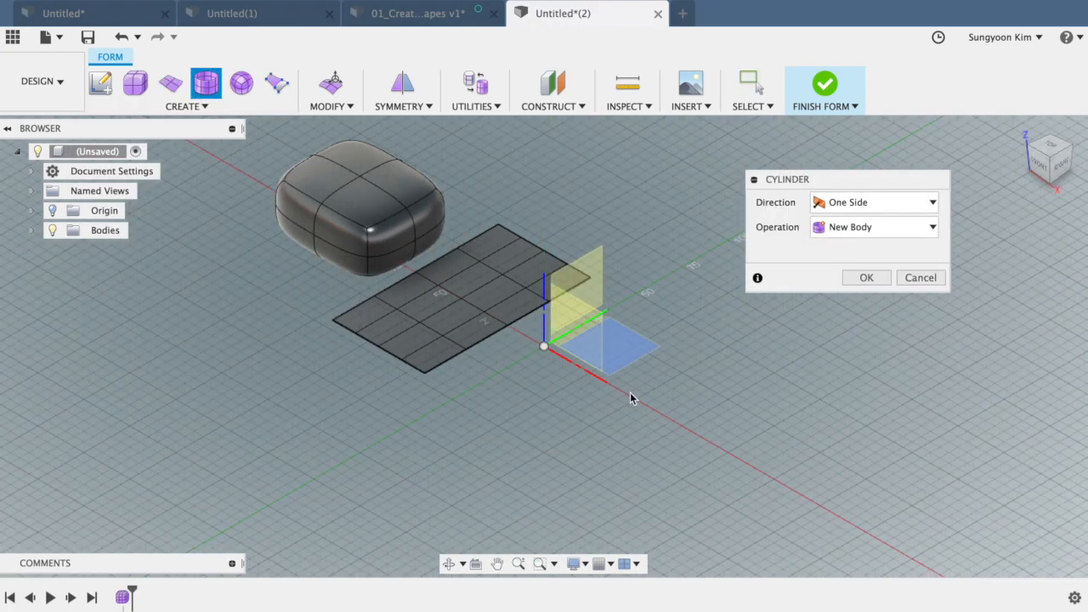
{"action": "left_click", "coordinate": [631, 353]}
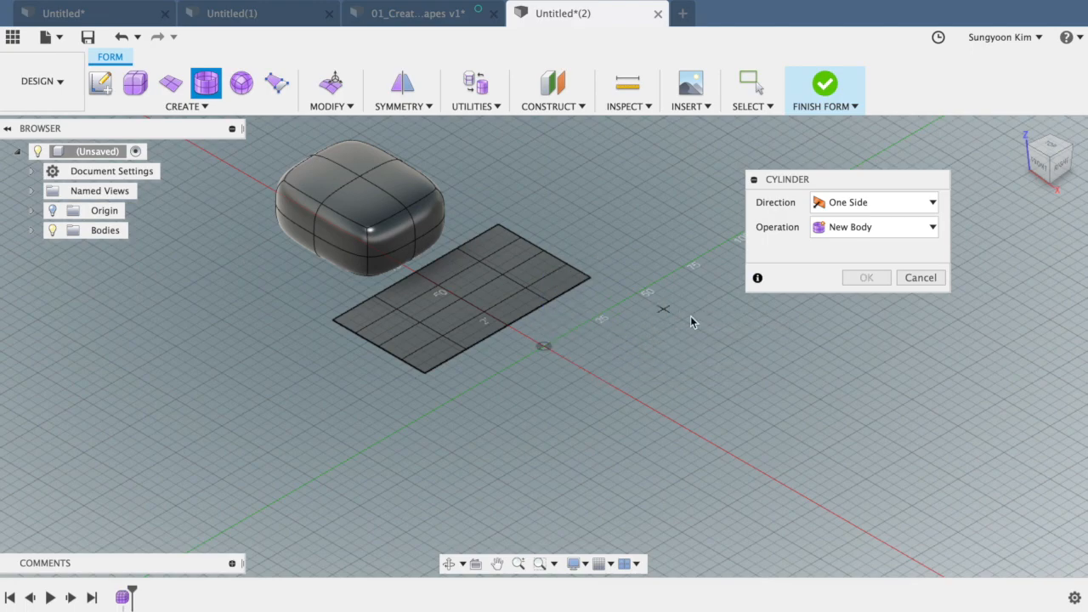
{"action": "left_click", "coordinate": [724, 342]}
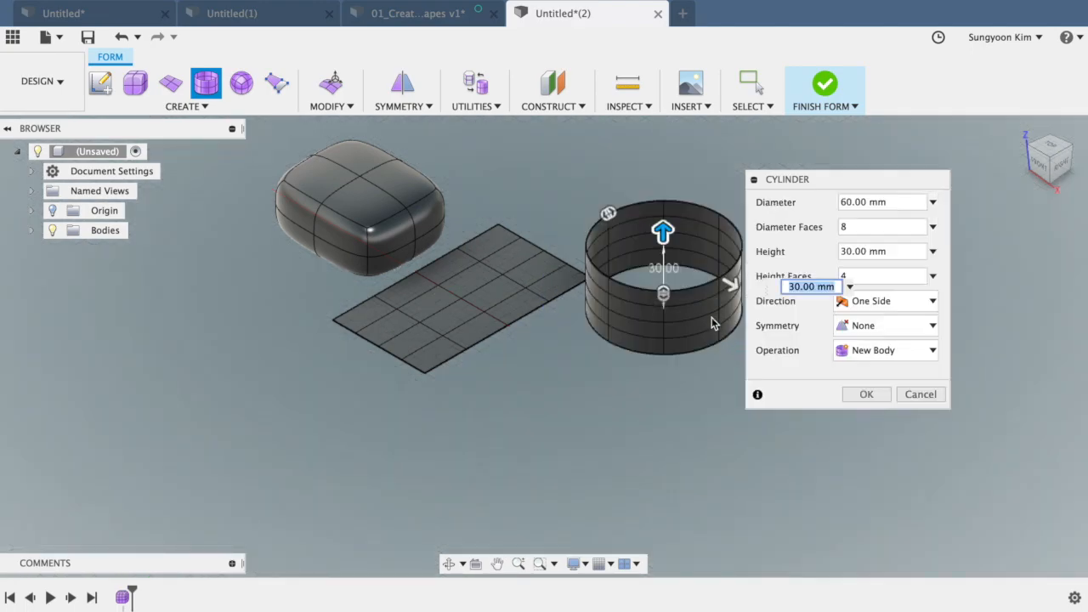
{"action": "mouse_move", "coordinate": [665, 232]}
{"action": "left_mouse_down"}
{"action": "mouse_move", "coordinate": [664, 188]}
{"action": "mouse_move", "coordinate": [664, 231]}
{"action": "mouse_move", "coordinate": [672, 220]}
{"action": "left_mouse_up"}
{"action": "left_click", "coordinate": [860, 227]}
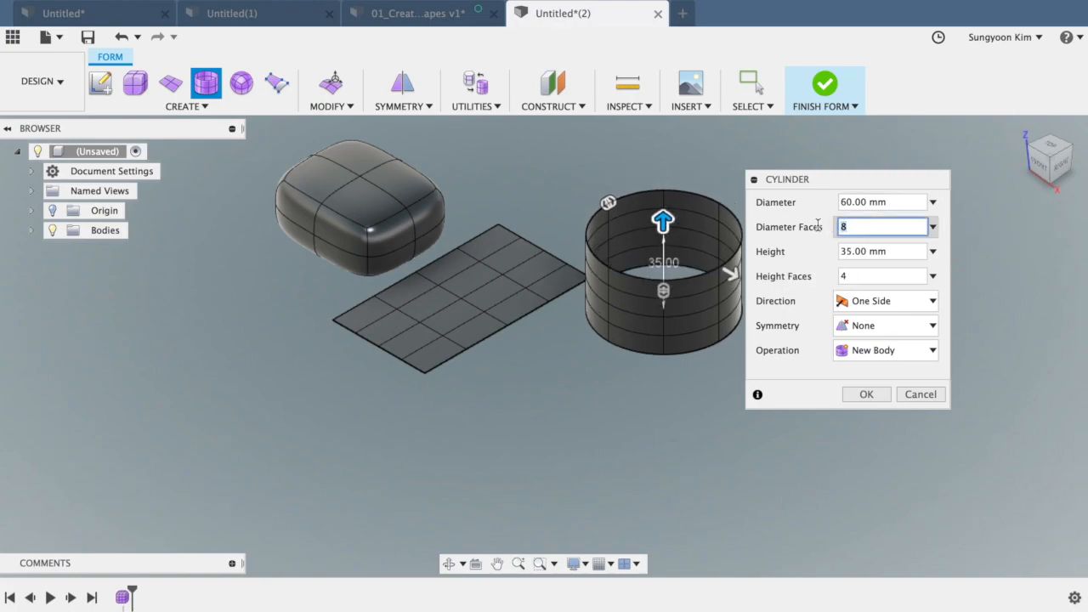
{"action": "type", "text": "4"}
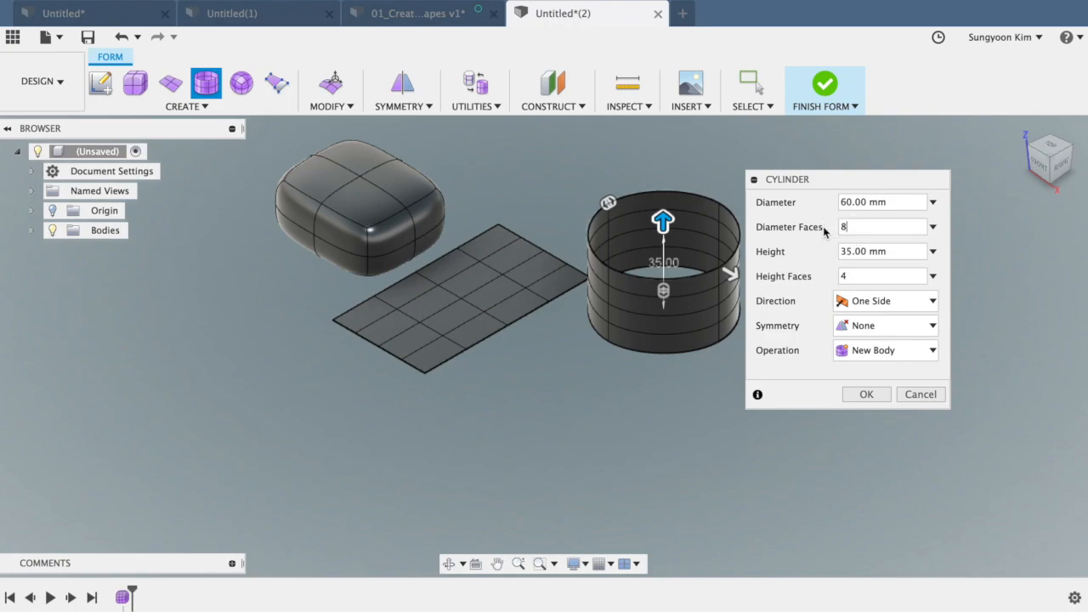
{"action": "left_click", "coordinate": [860, 278]}
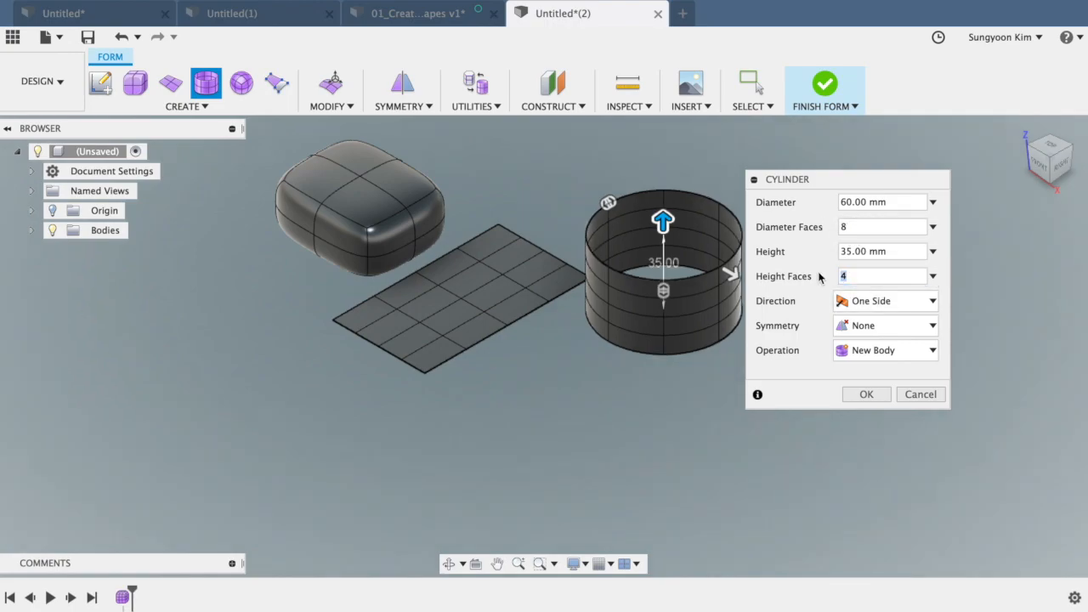
{"action": "left_click_drag", "start_coordinate": [1043, 169], "coordinate": [1066, 160]}
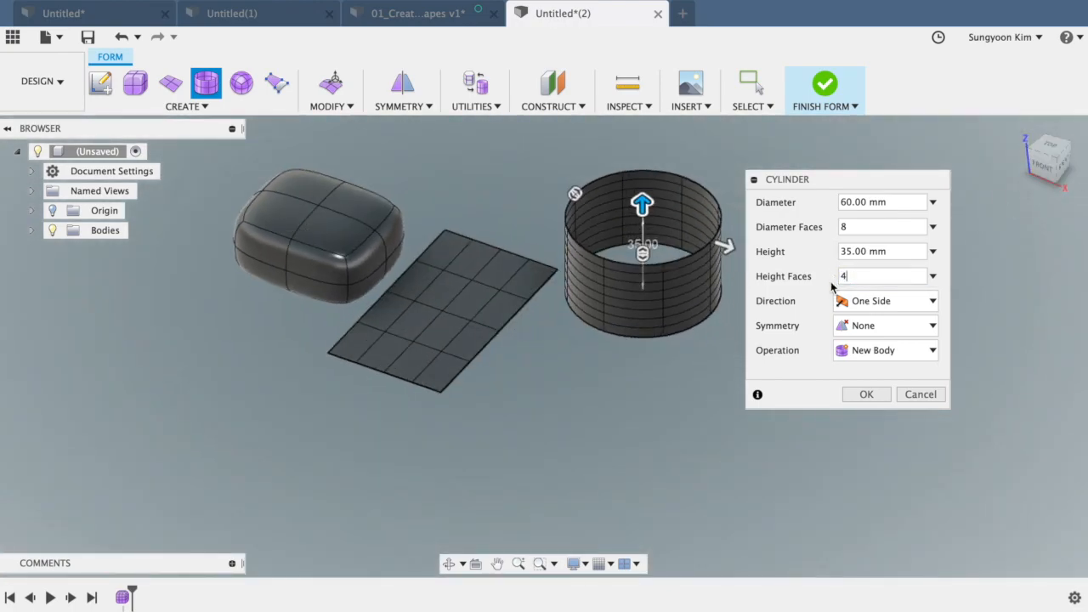
{"action": "left_click", "coordinate": [863, 395]}
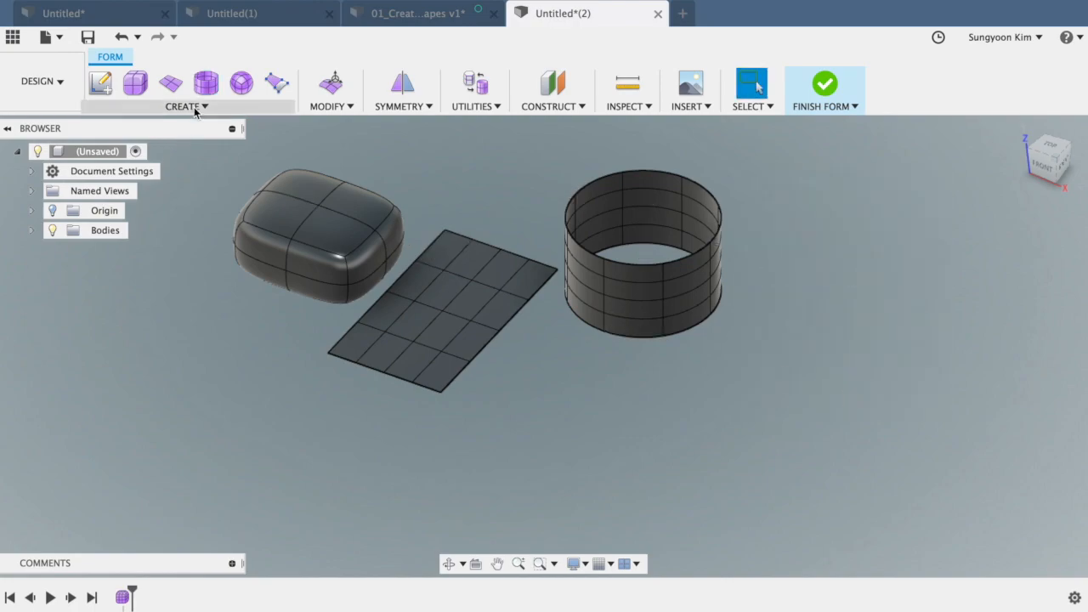
- Create a T-Spline sphere as a new body centred on the red X axis, in front of the cylinder
{"action": "left_click", "coordinate": [186, 106]}
{"action": "left_click", "coordinate": [159, 202]}
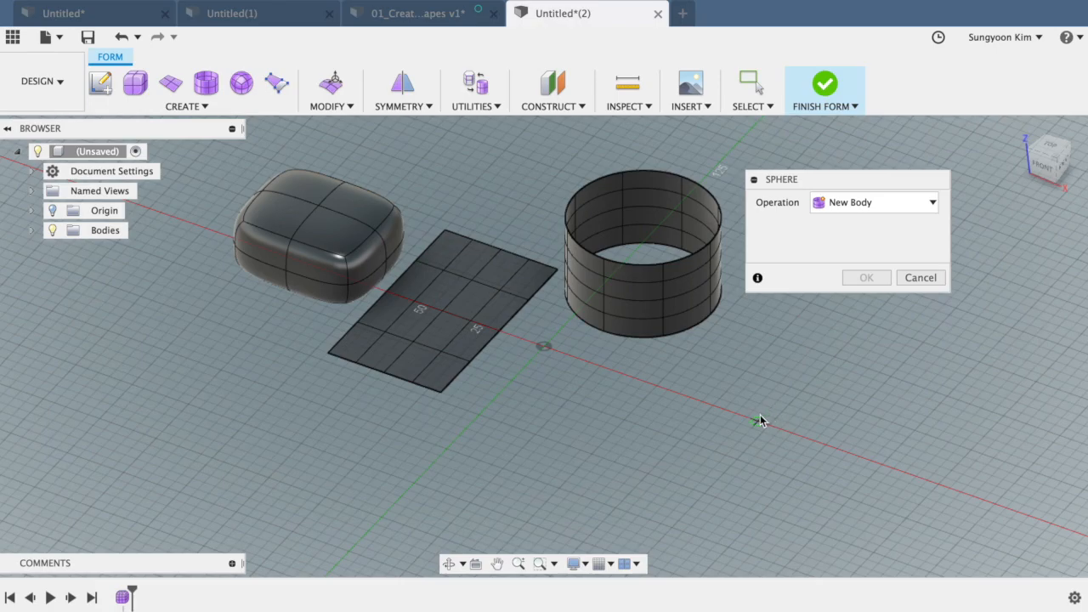
{"action": "left_click", "coordinate": [761, 421]}
{"action": "left_click_drag", "start_coordinate": [819, 440], "coordinate": [846, 452]}
{"action": "left_click", "coordinate": [866, 347]}
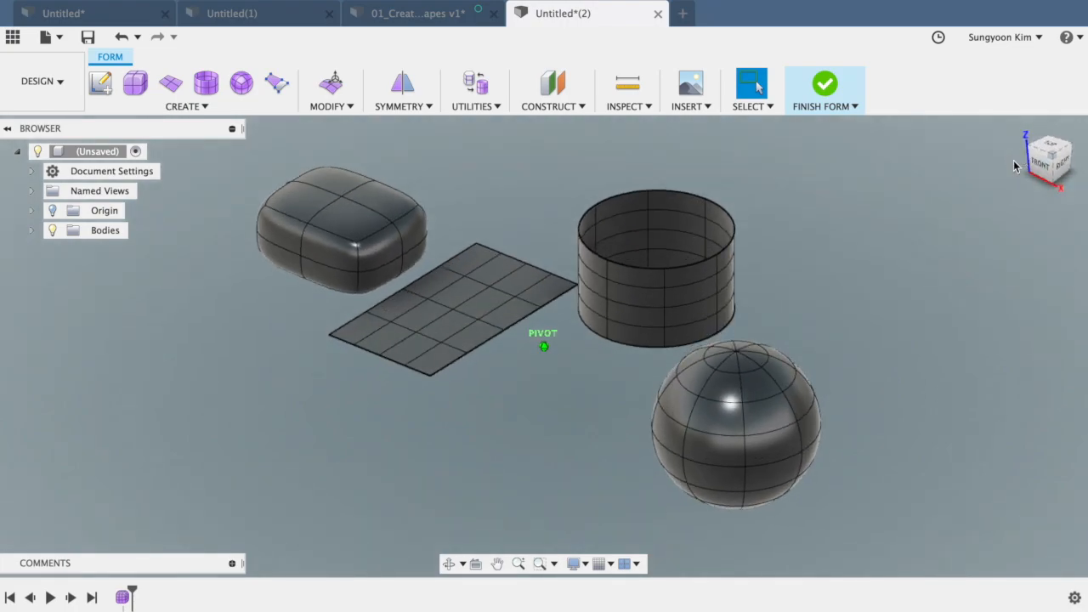
- Create a horizontal torus beside the plane body, with diameters of 75 mm and 14.56 mm, 8 and 4 faces
{"action": "left_click", "coordinate": [178, 106]}
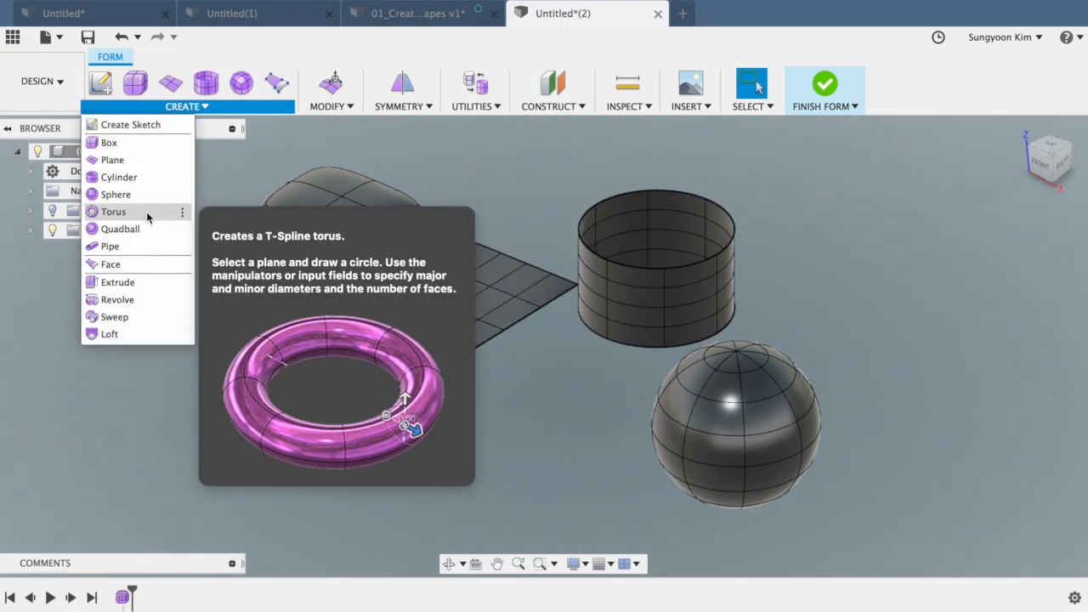
{"action": "left_click", "coordinate": [147, 212]}
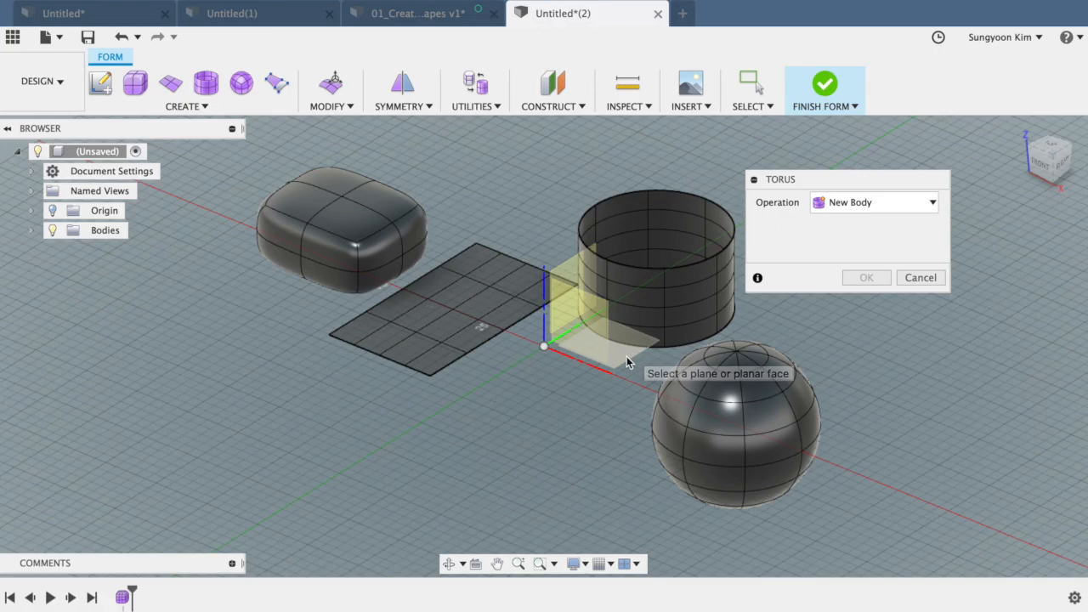
{"action": "left_click", "coordinate": [619, 361]}
{"action": "left_click", "coordinate": [170, 395]}
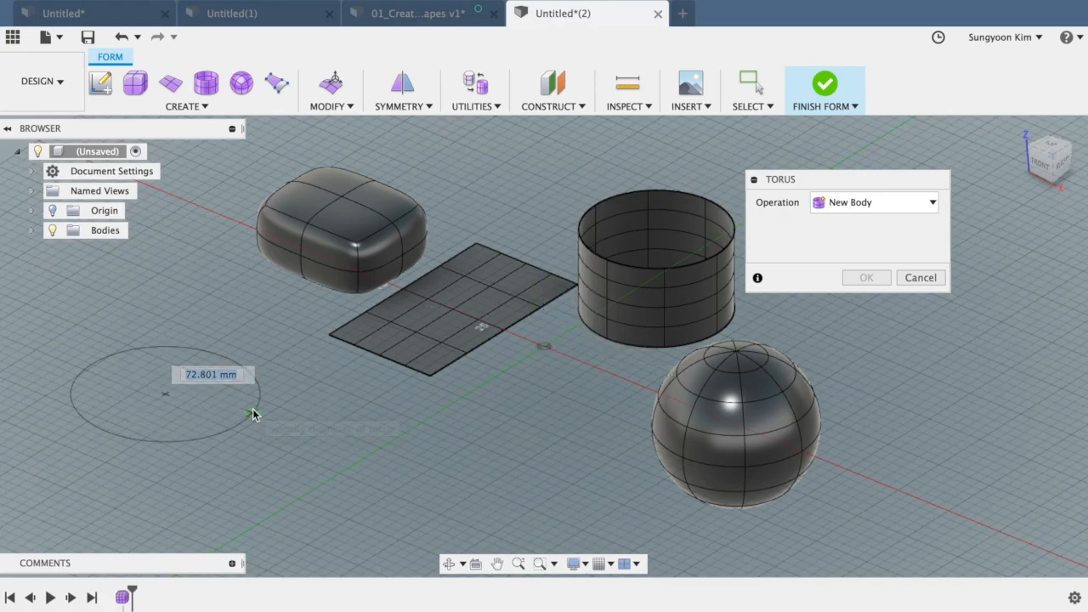
{"action": "left_click", "coordinate": [253, 413]}
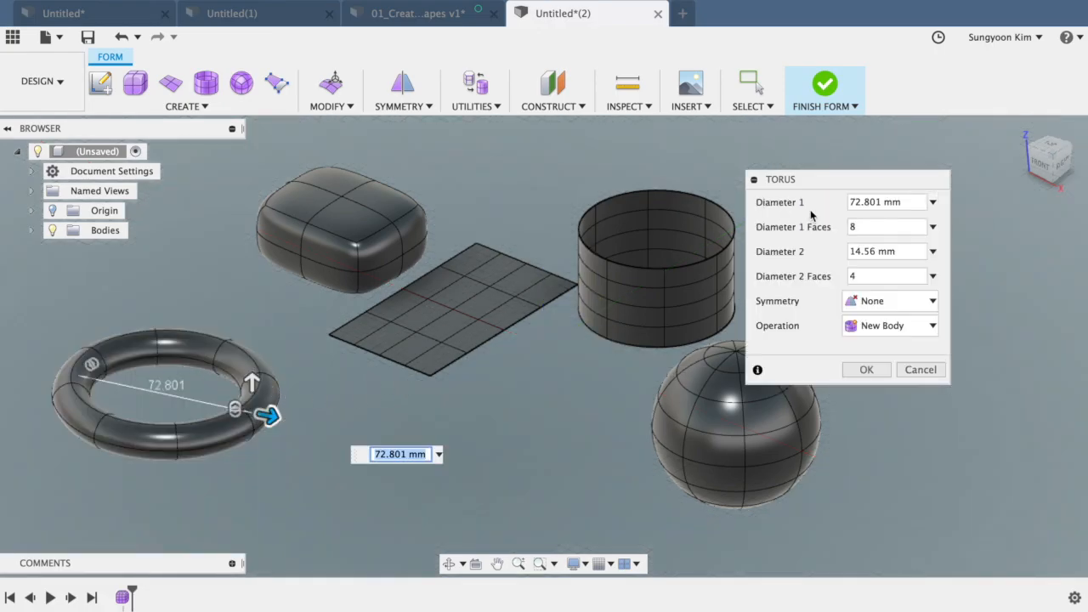
{"action": "middle_click_drag", "start_coordinate": [1027, 171], "coordinate": [1024, 176], "text": "shift"}
{"action": "mouse_move", "coordinate": [257, 415]}
{"action": "left_mouse_down"}
{"action": "mouse_move", "coordinate": [223, 406]}
{"action": "mouse_move", "coordinate": [299, 436]}
{"action": "mouse_move", "coordinate": [238, 417]}
{"action": "mouse_move", "coordinate": [255, 417]}
{"action": "left_mouse_up"}
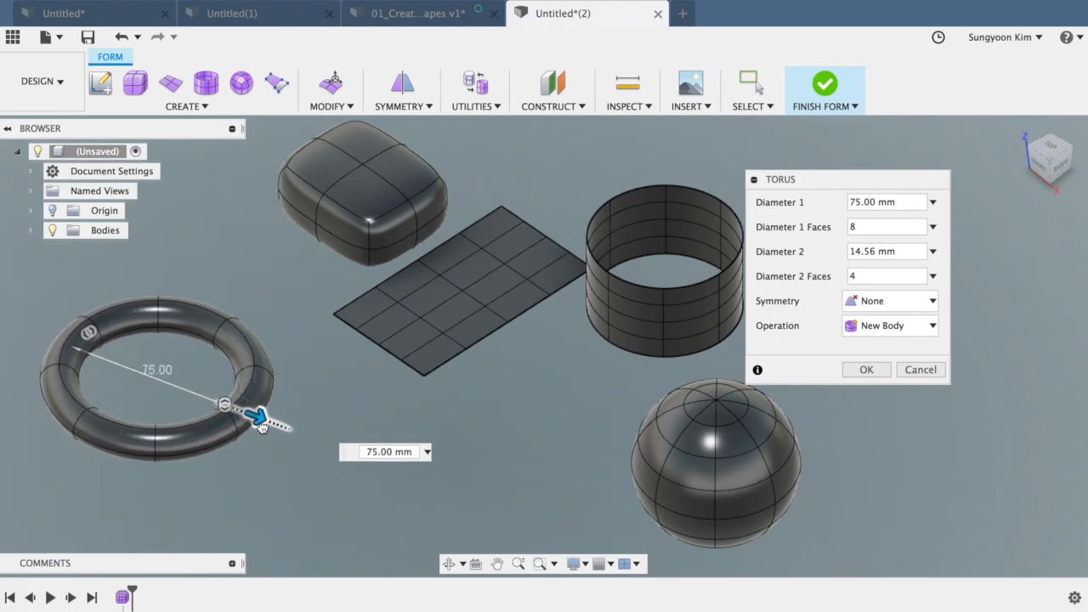
{"action": "left_click", "coordinate": [867, 370]}
- Create a quadball 60 mm in diameter with 2 span faces between the torus and the sphere
{"action": "left_click", "coordinate": [209, 108]}
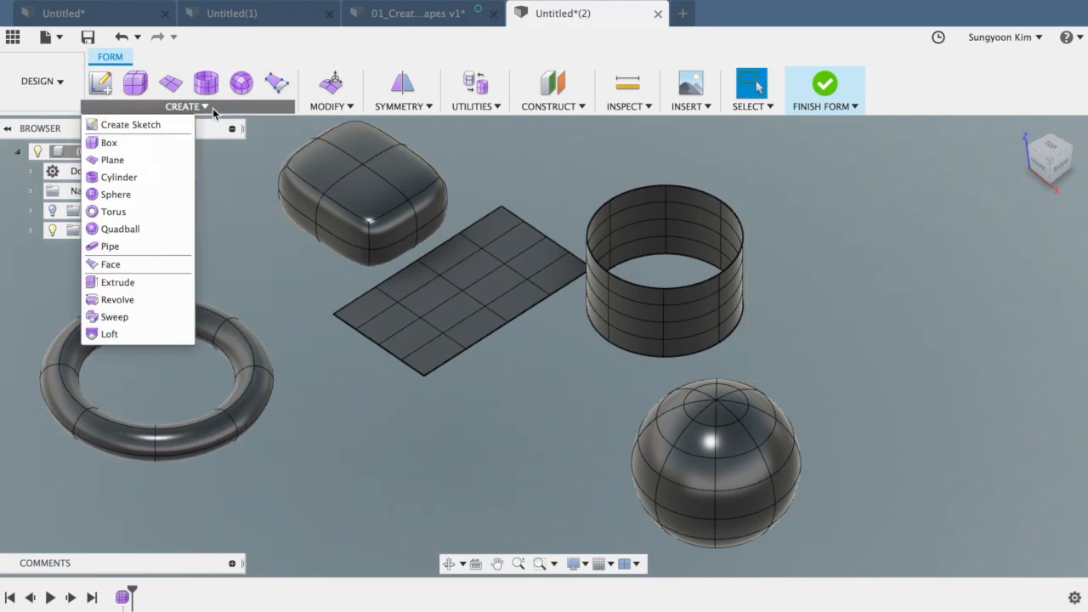
{"action": "left_click", "coordinate": [173, 229]}
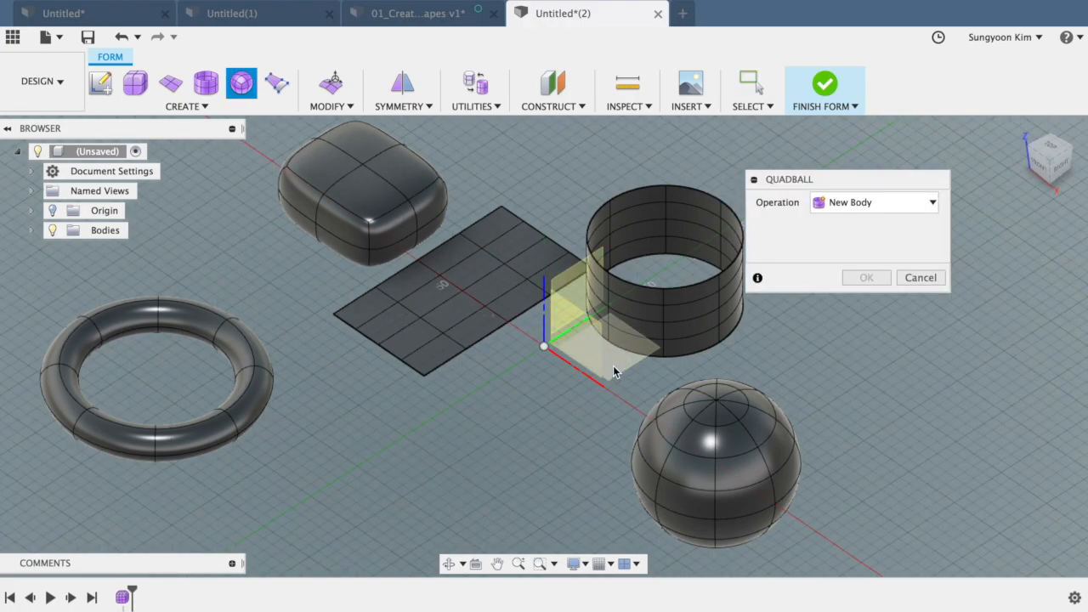
{"action": "left_click", "coordinate": [468, 435]}
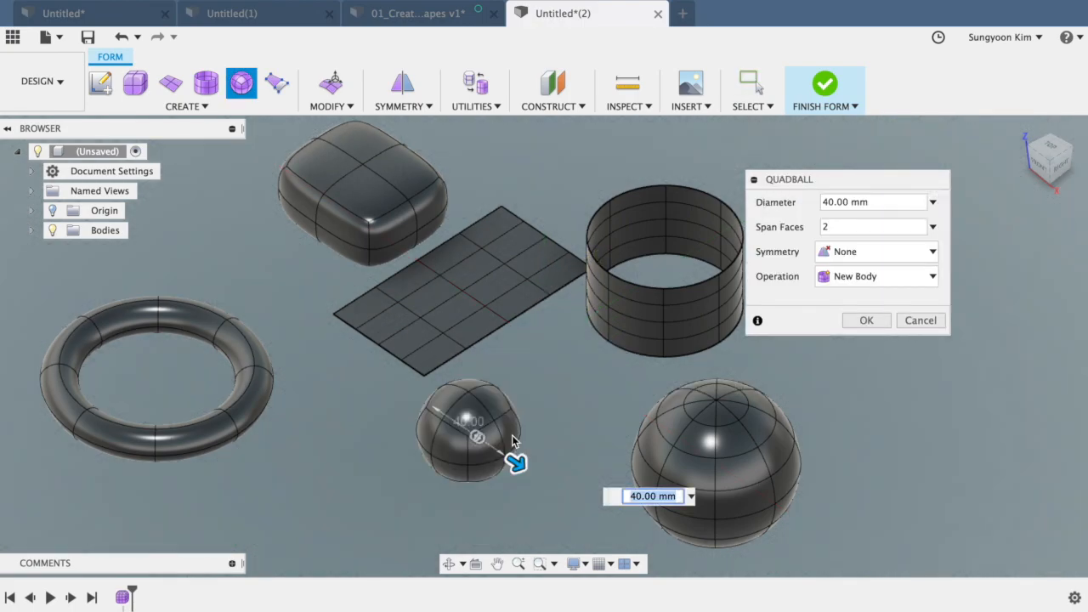
{"action": "mouse_move", "coordinate": [522, 465]}
{"action": "left_mouse_down"}
{"action": "mouse_move", "coordinate": [542, 483]}
{"action": "mouse_move", "coordinate": [534, 475]}
{"action": "left_mouse_up"}
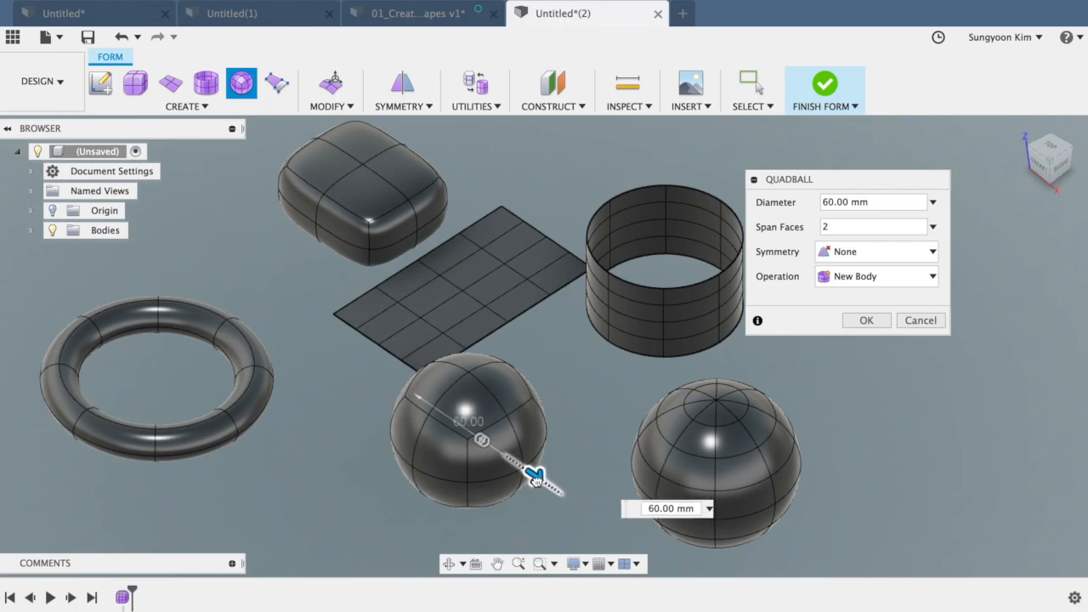
{"action": "left_click", "coordinate": [866, 320]}
{"action": "left_click", "coordinate": [189, 106]}
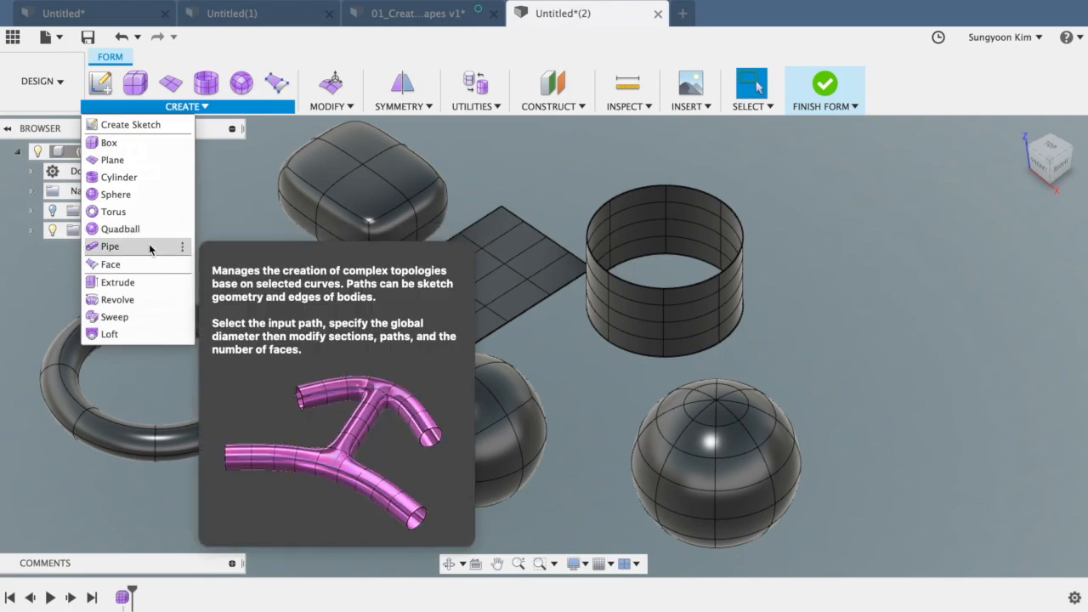
{"action": "left_click", "coordinate": [268, 255]}
{"action": "middle_click_drag", "start_coordinate": [265, 252], "coordinate": [384, 273]}
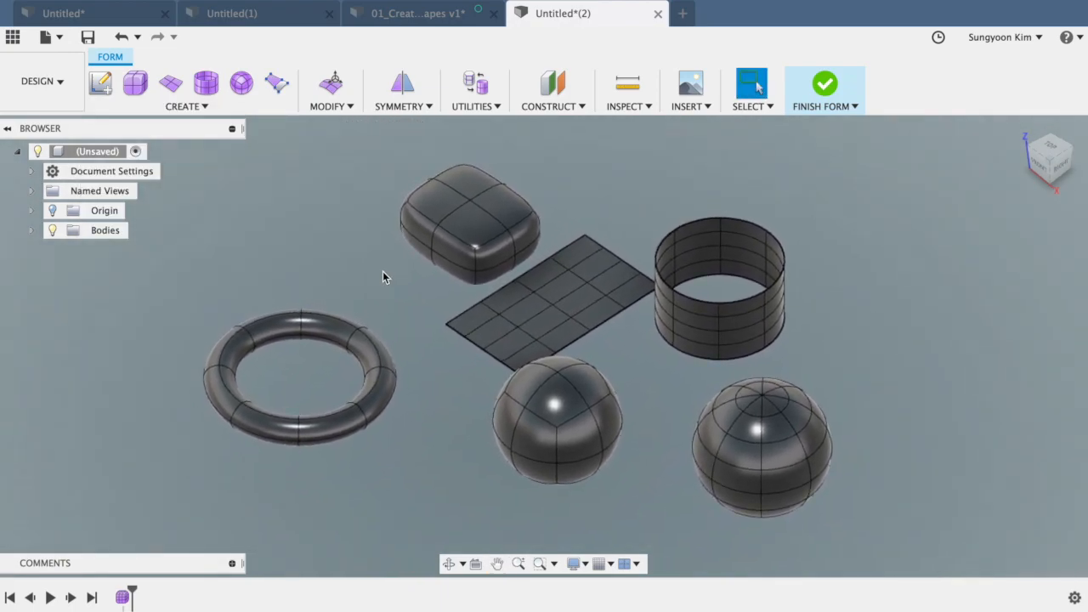
{"action": "left_click", "coordinate": [1045, 166]}
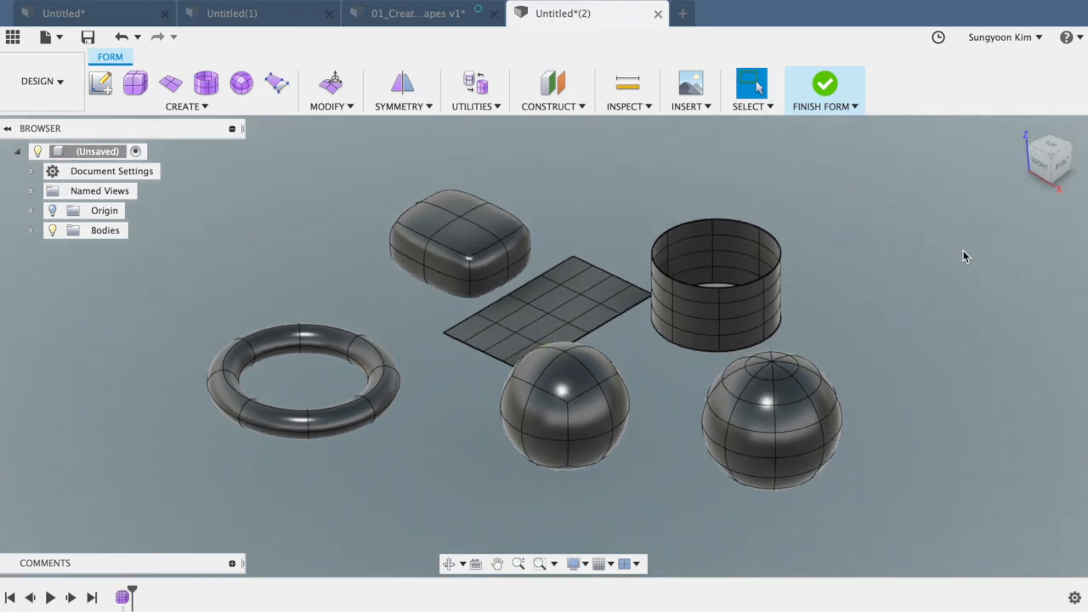
{"action": "middle_click_drag", "start_coordinate": [941, 286], "coordinate": [901, 258]}
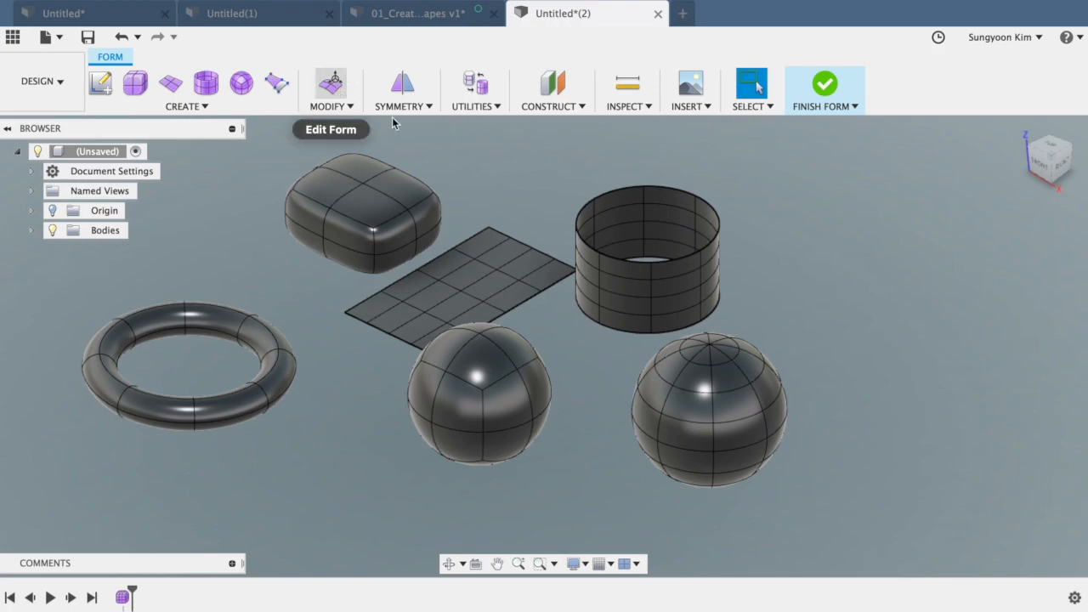
- Select a face of the cylinder, replace it with two adjoining vertical edges, and clear the selection
{"action": "left_click", "coordinate": [678, 267]}
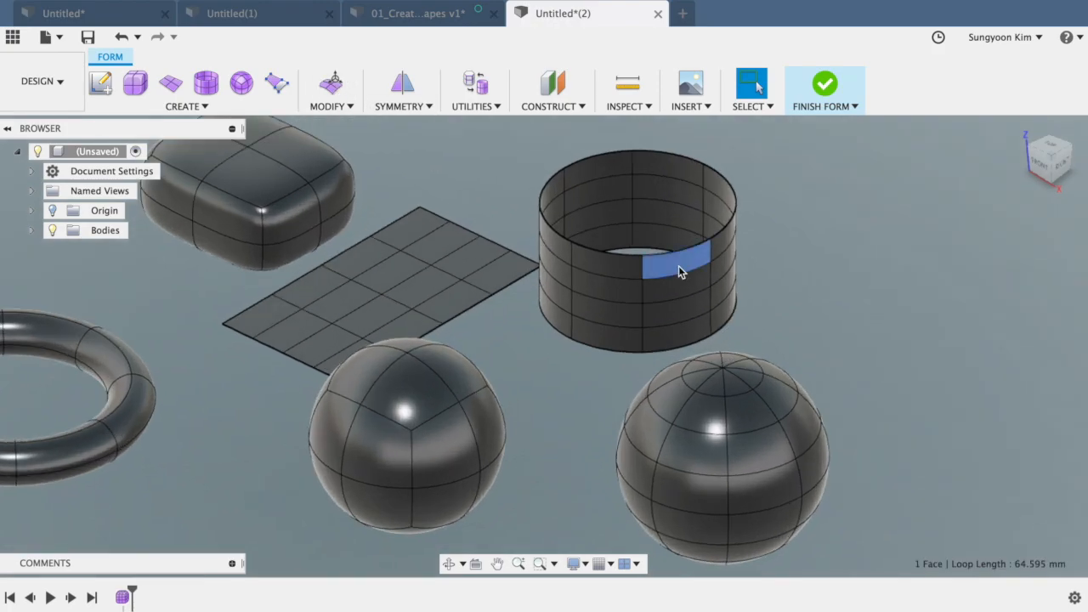
{"action": "left_click", "coordinate": [644, 270]}
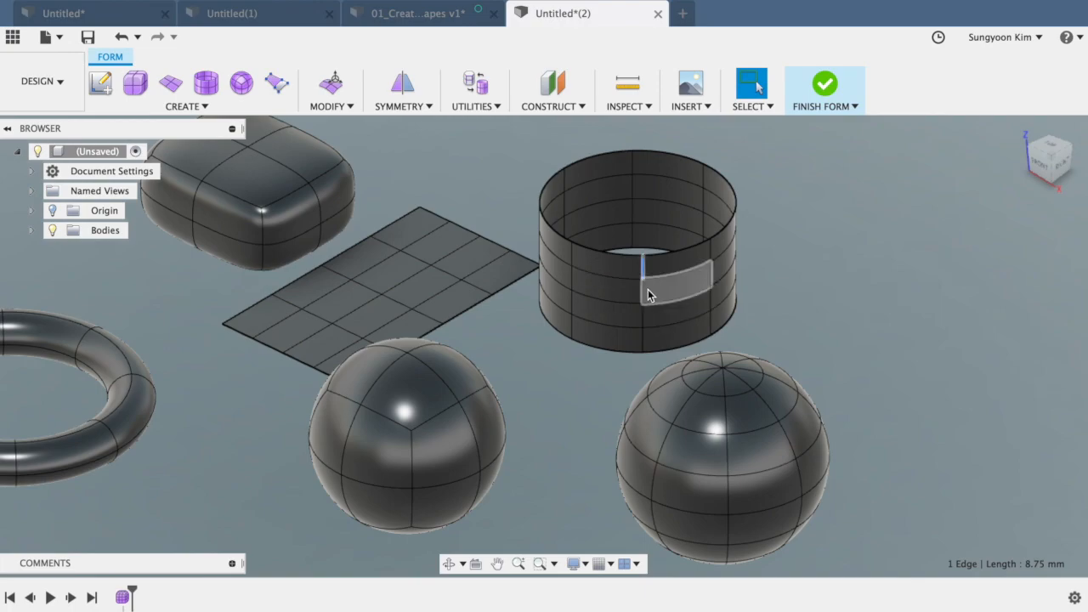
{"action": "left_click", "coordinate": [643, 296], "text": "shift"}
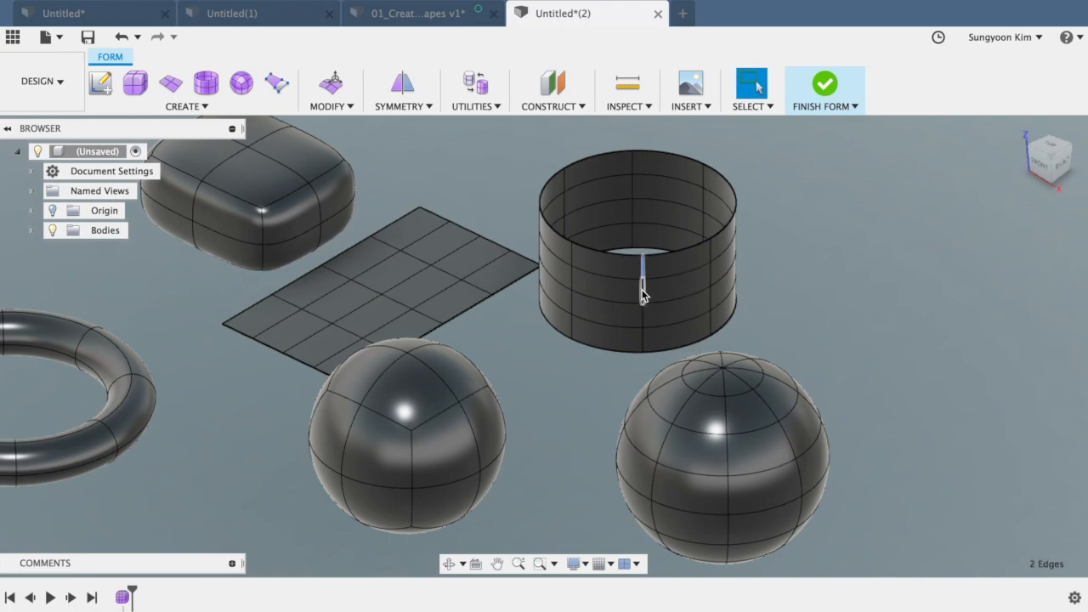
{"action": "left_click", "coordinate": [806, 217]}
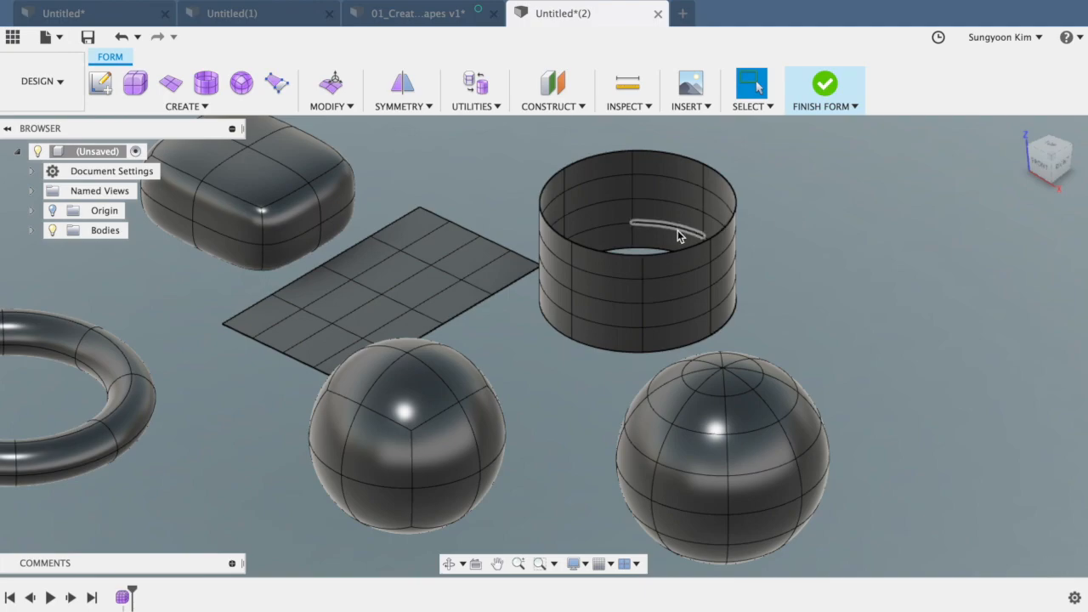
- Select the cylinder's whole upper rim edge loop and scale it uniformly to 0.54 with Edit Form
{"action": "left_click", "coordinate": [688, 249]}
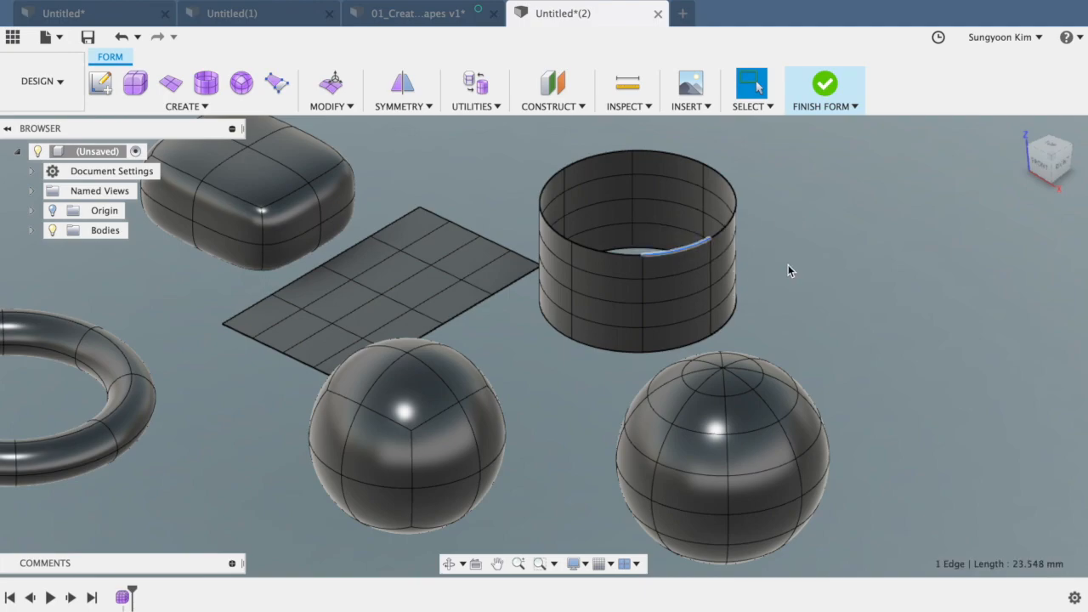
{"action": "double_click", "coordinate": [677, 255]}
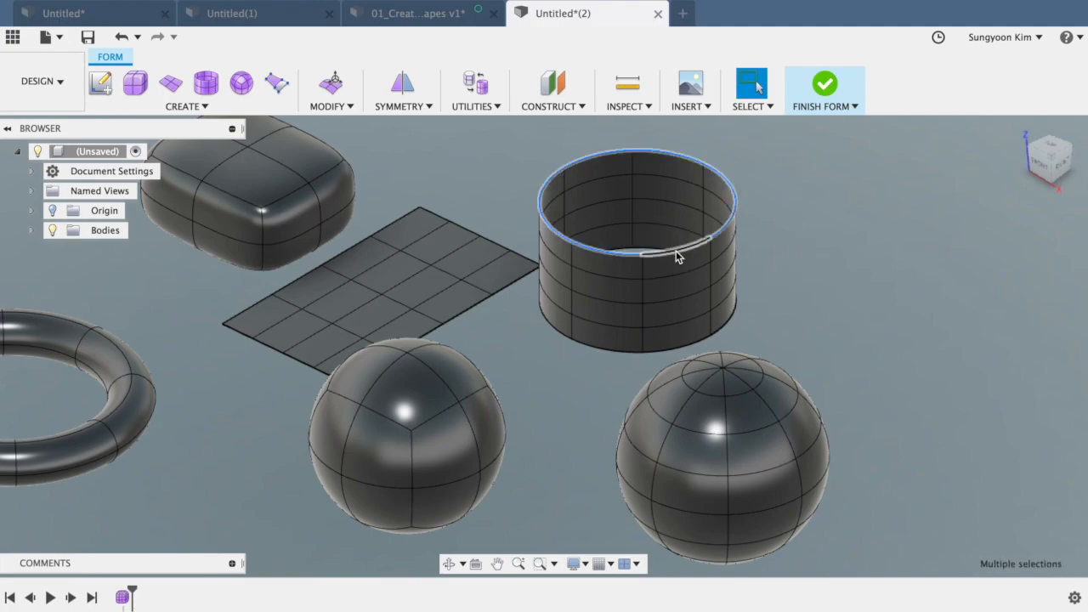
{"action": "scroll", "coordinate": [810, 290], "scroll_direction": "up", "scroll_amount": 2}
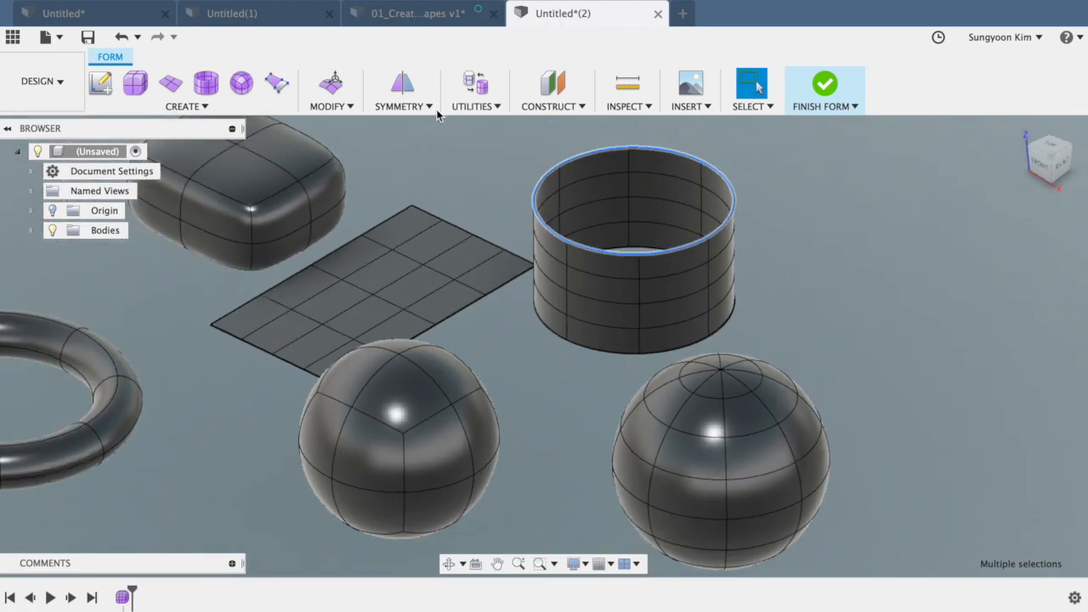
{"action": "left_click", "coordinate": [331, 82]}
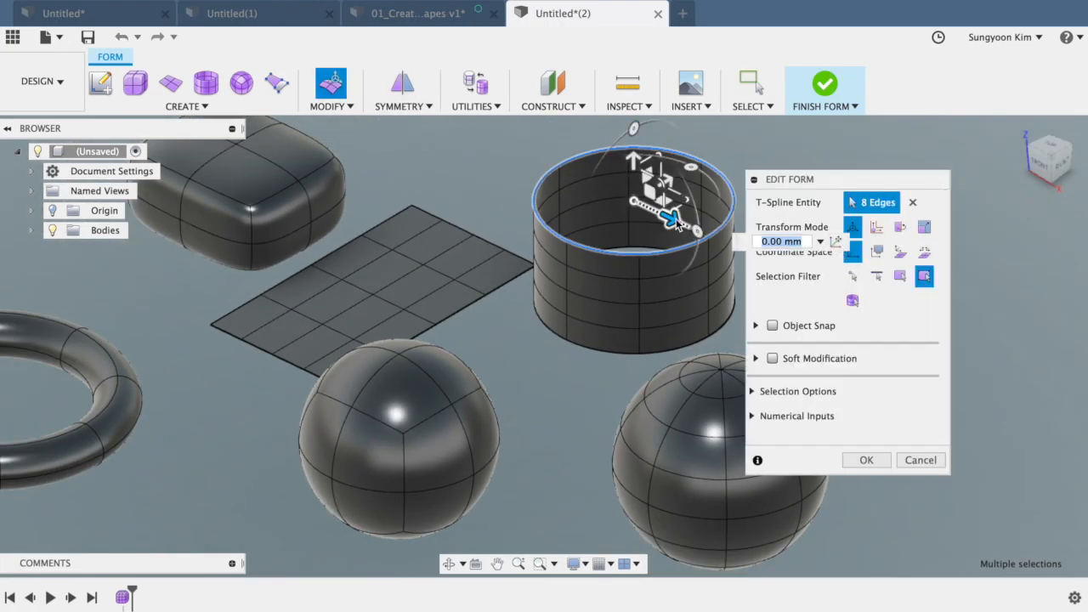
{"action": "left_click_drag", "start_coordinate": [645, 210], "coordinate": [625, 195]}
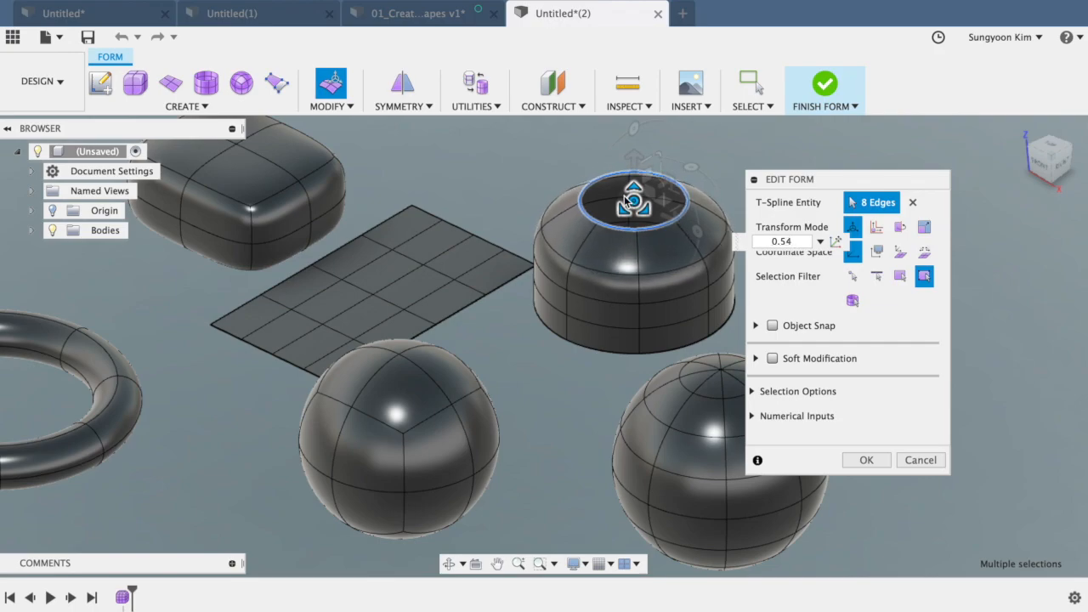
- Scale the edge loop at the cylinder's mid-height uniformly to 0.475 and finish the form edit
{"action": "left_click", "coordinate": [667, 303]}
{"action": "double_click", "coordinate": [620, 301]}
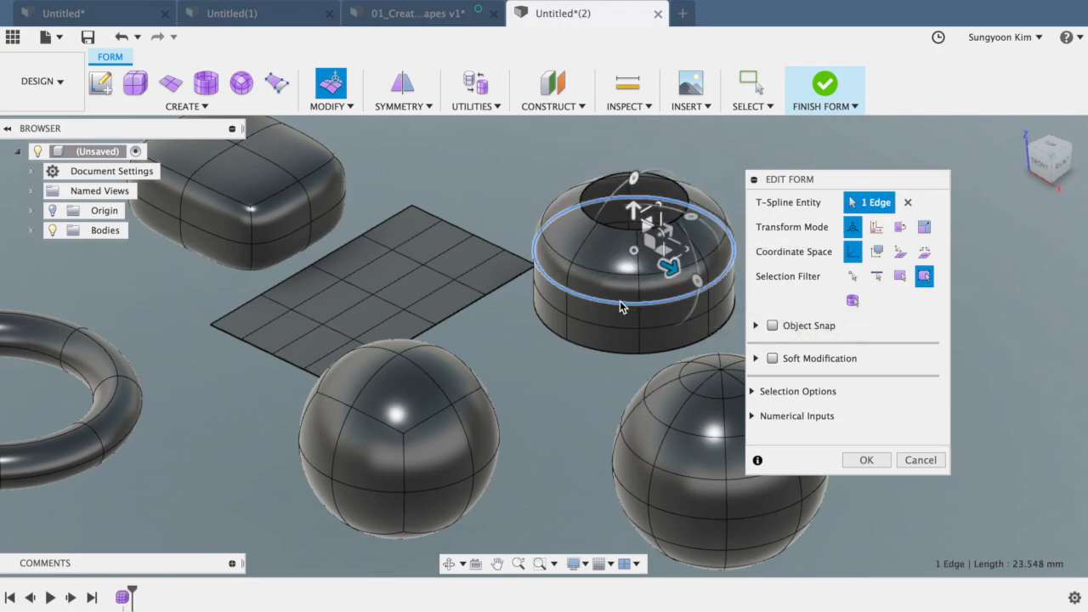
{"action": "left_click_drag", "start_coordinate": [634, 252], "coordinate": [621, 230]}
{"action": "left_click_drag", "start_coordinate": [804, 186], "coordinate": [905, 160]}
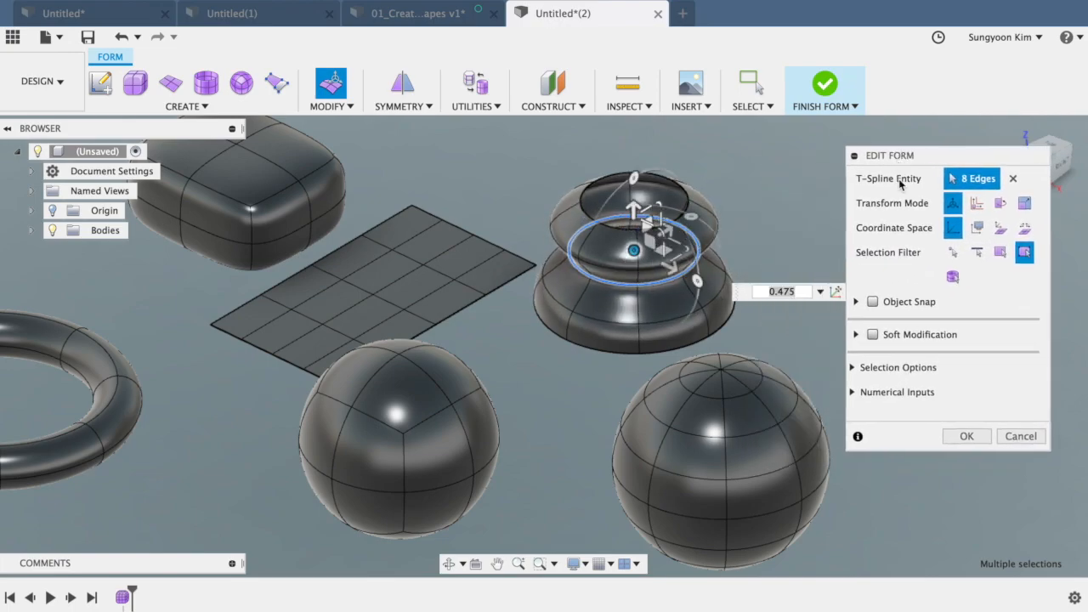
{"action": "left_click", "coordinate": [963, 437]}
{"action": "mouse_move", "coordinate": [544, 345]}
{"action": "middle_mouse_down", "text": "shift"}
{"action": "mouse_move", "coordinate": [541, 335]}
{"action": "mouse_move", "coordinate": [544, 346]}
{"action": "middle_mouse_up", "text": "shift"}
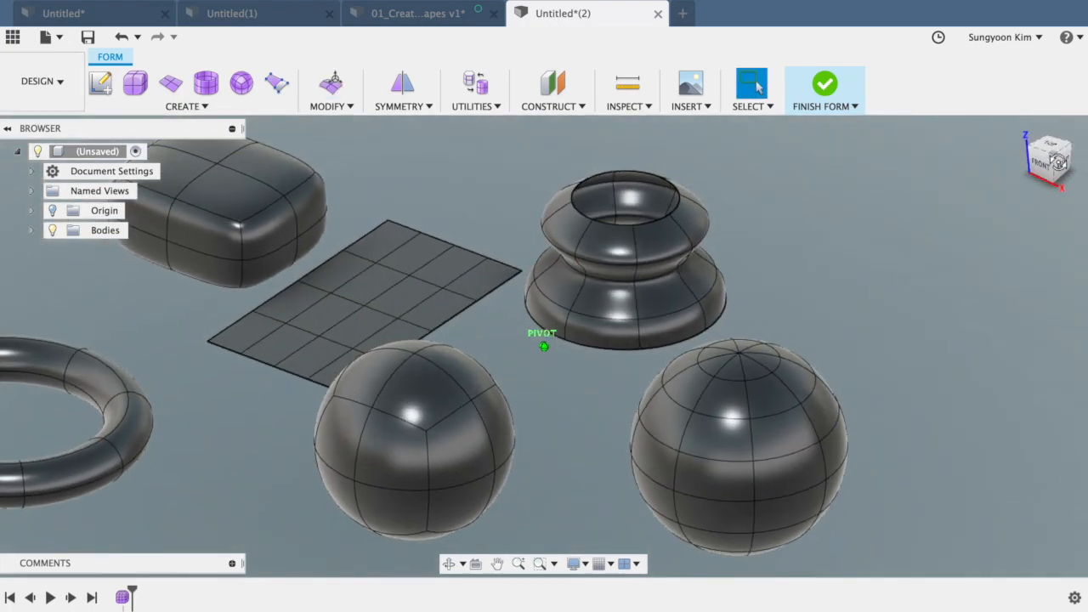
- Review the labelled shapes in the 01_Create basic shapes document, return to the untitled document and examine its reshaped forms
{"action": "middle_click_drag", "start_coordinate": [901, 356], "coordinate": [873, 293]}
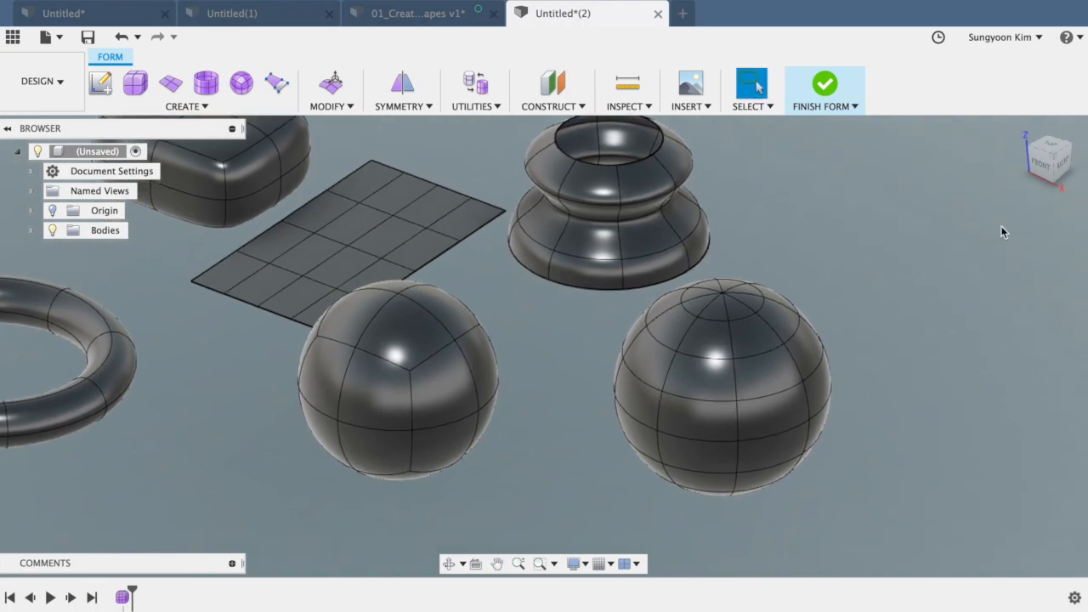
{"action": "scroll", "coordinate": [883, 258], "scroll_direction": "down", "scroll_amount": 3}
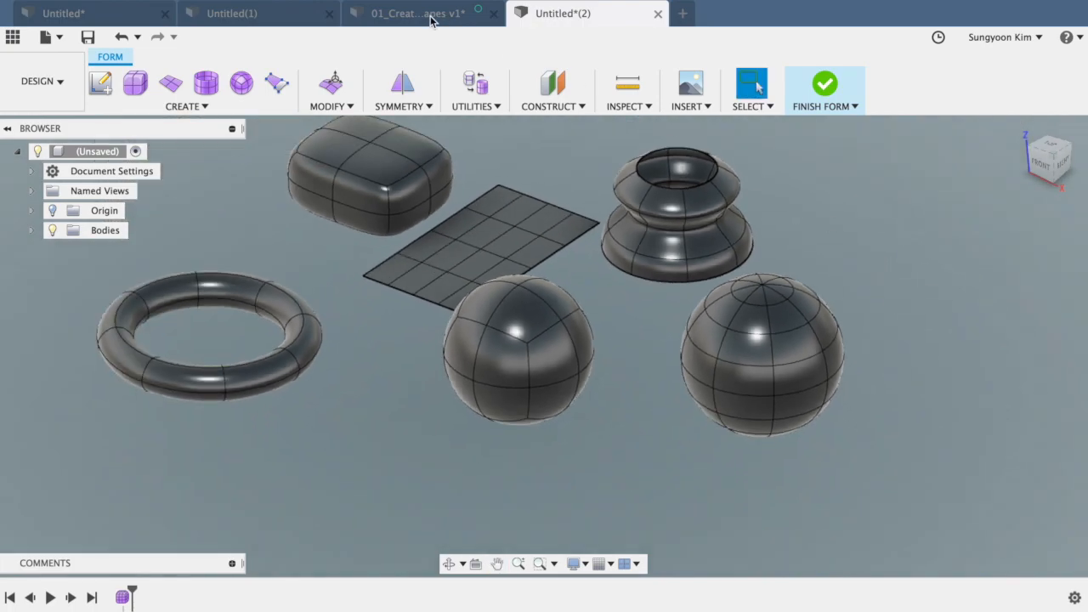
{"action": "left_click", "coordinate": [431, 14]}
{"action": "left_click_drag", "start_coordinate": [1044, 176], "coordinate": [1052, 168]}
{"action": "scroll", "coordinate": [901, 315], "scroll_direction": "up", "scroll_amount": 4}
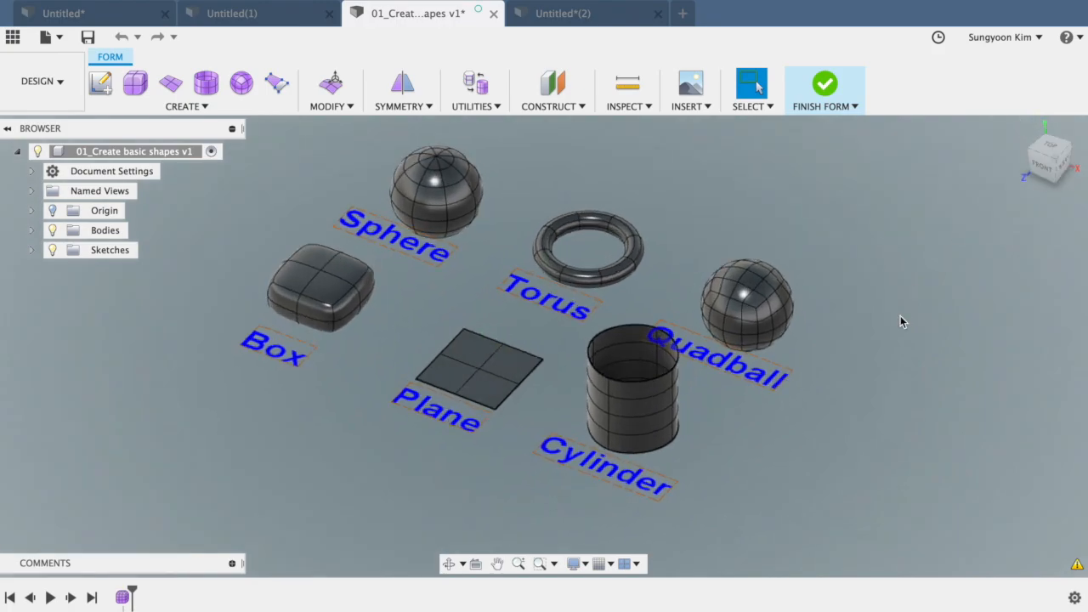
{"action": "scroll", "coordinate": [901, 315], "scroll_direction": "down", "scroll_amount": 2}
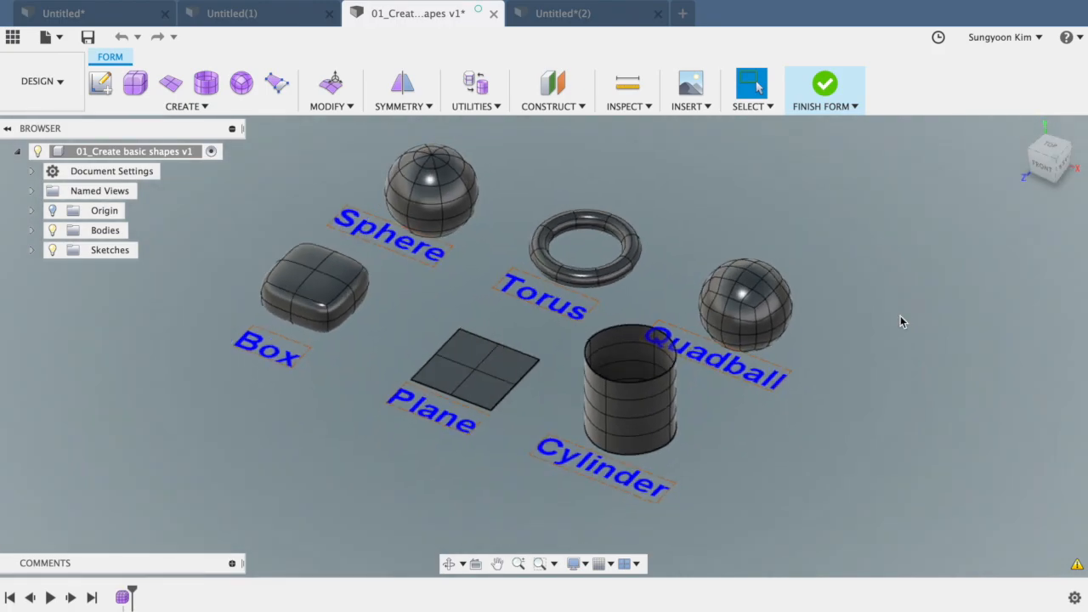
{"action": "left_click", "coordinate": [565, 18]}
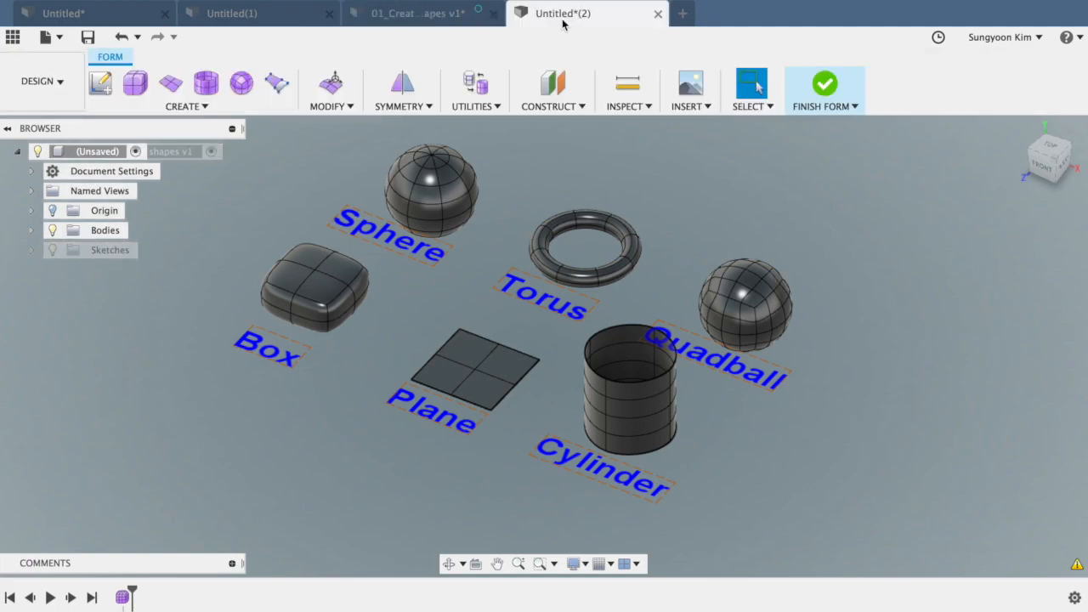
{"action": "middle_click_drag", "start_coordinate": [625, 327], "coordinate": [662, 360]}
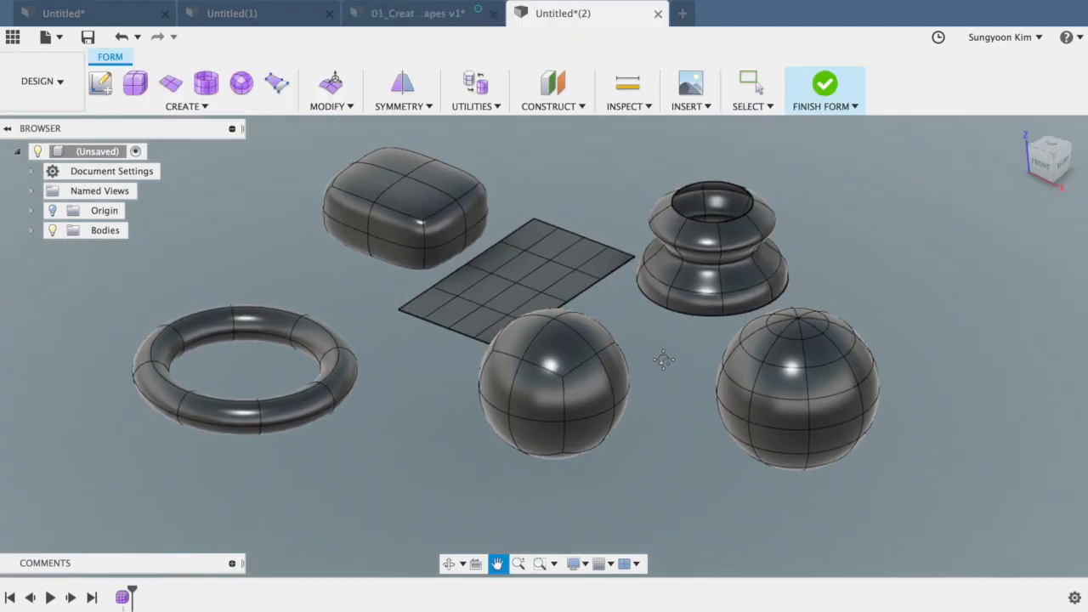
{"action": "scroll", "coordinate": [666, 364], "scroll_direction": "down", "scroll_amount": 1}
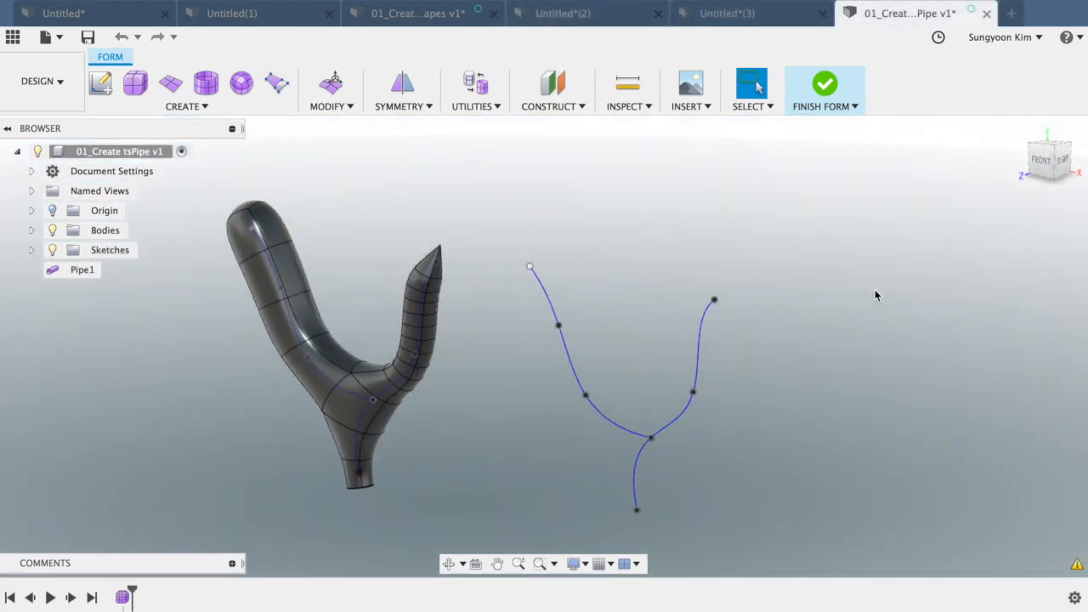
{"action": "scroll", "coordinate": [875, 294], "scroll_direction": "up", "scroll_amount": 1}
{"action": "scroll", "coordinate": [874, 294], "scroll_direction": "down", "scroll_amount": 1}
{"action": "middle_click_drag", "start_coordinate": [881, 304], "coordinate": [879, 270]}
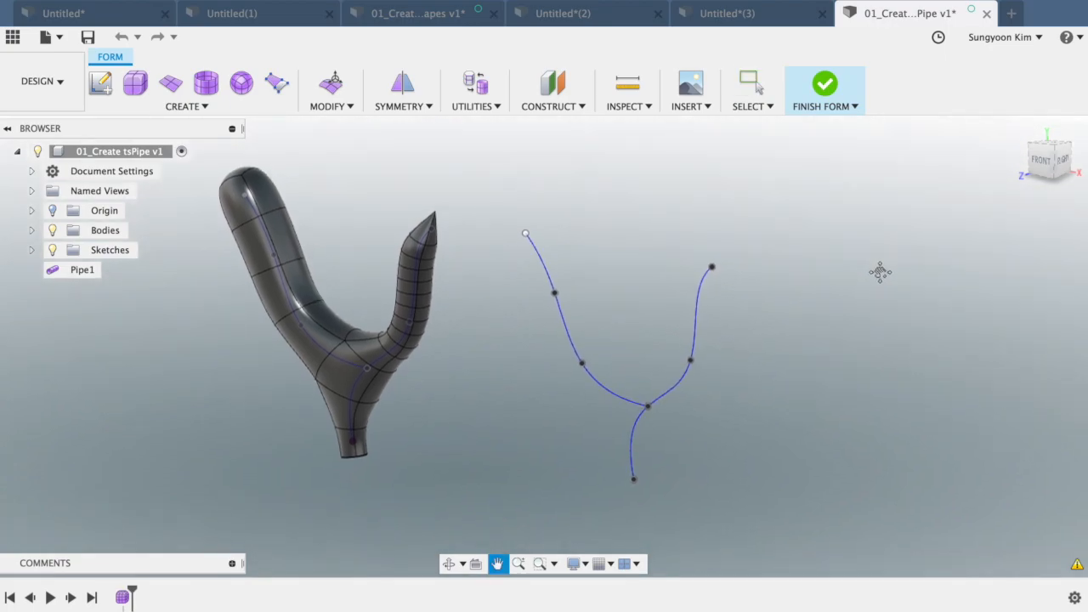
{"action": "left_click", "coordinate": [201, 109]}
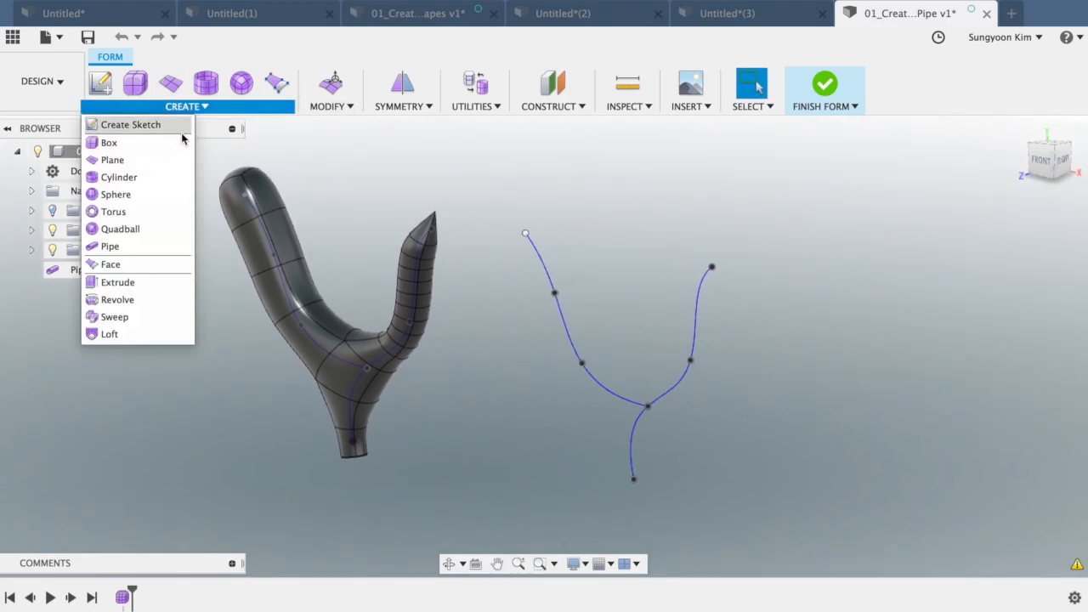
{"action": "left_click", "coordinate": [155, 248]}
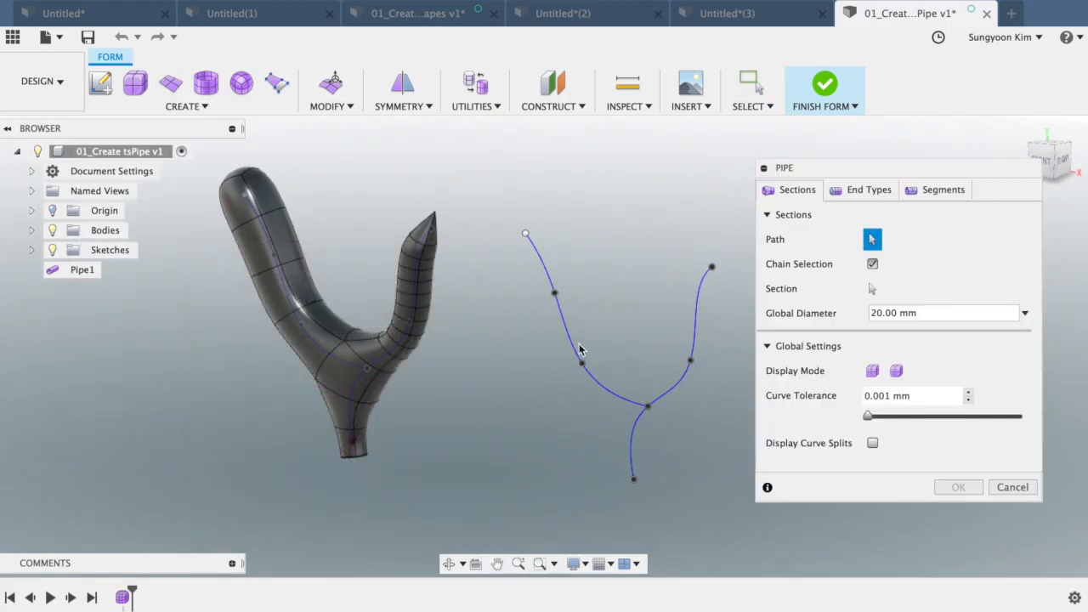
{"action": "left_click", "coordinate": [578, 355]}
{"action": "left_click", "coordinate": [687, 378]}
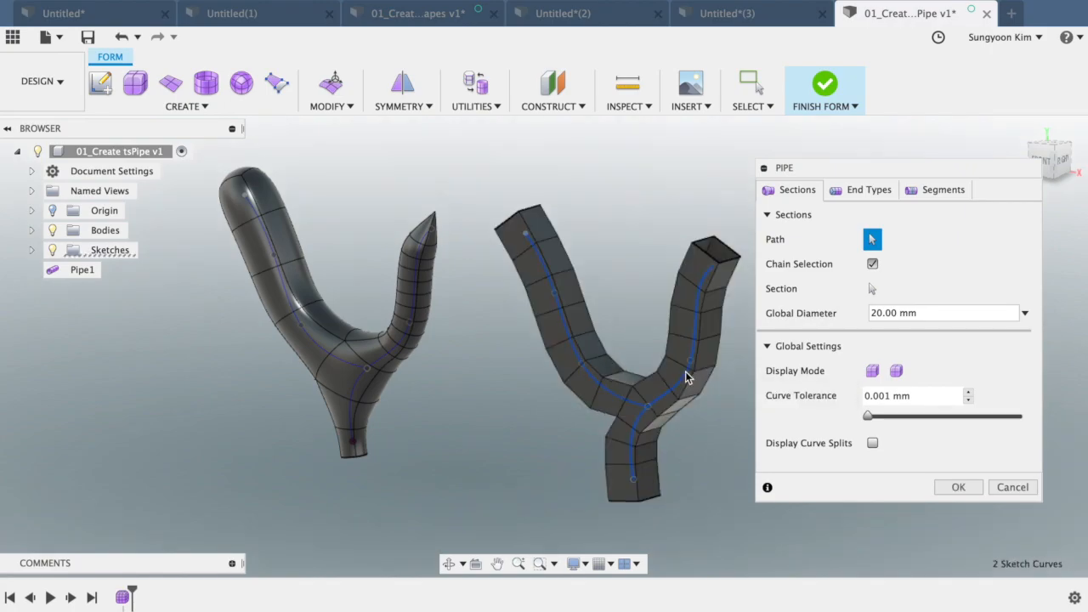
{"action": "left_click", "coordinate": [1042, 162]}
{"action": "mouse_move", "coordinate": [1044, 161]}
{"action": "left_mouse_down"}
{"action": "mouse_move", "coordinate": [1077, 165]}
{"action": "mouse_move", "coordinate": [1057, 167]}
{"action": "left_mouse_up"}
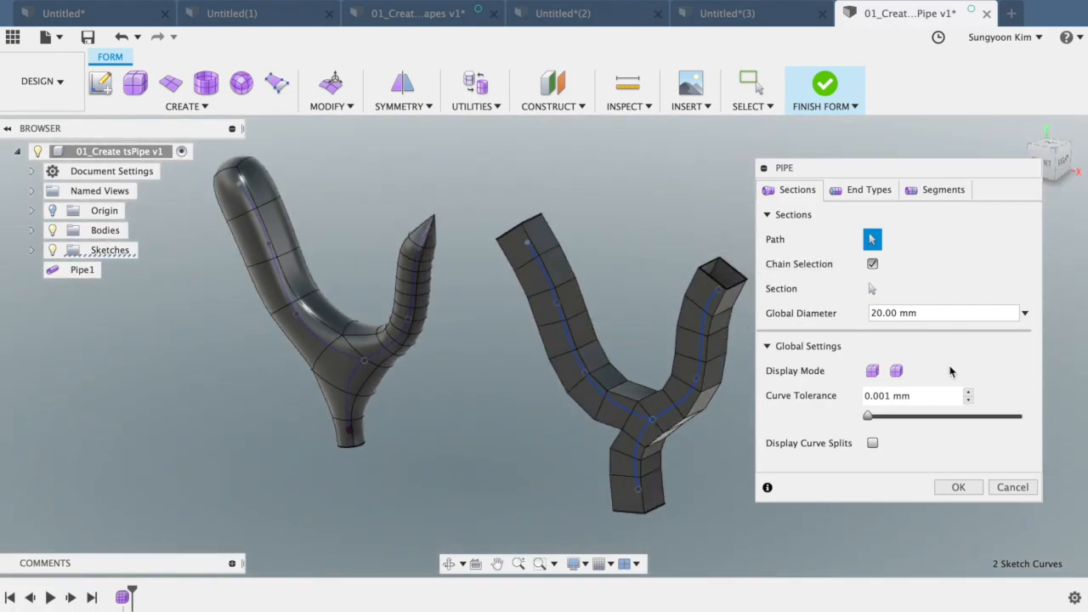
{"action": "left_click", "coordinate": [1013, 487]}
- Start a Pipe along both curves of the Y-shaped sketch and show it in smooth display mode
{"action": "left_click_drag", "start_coordinate": [782, 223], "coordinate": [497, 524]}
{"action": "left_click", "coordinate": [205, 106]}
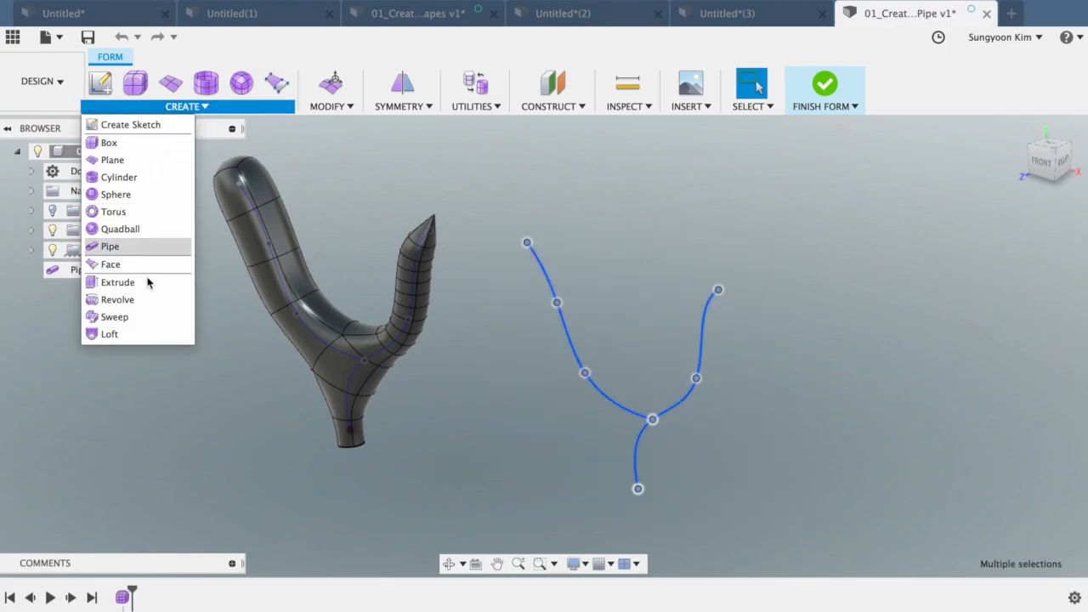
{"action": "left_click", "coordinate": [110, 246]}
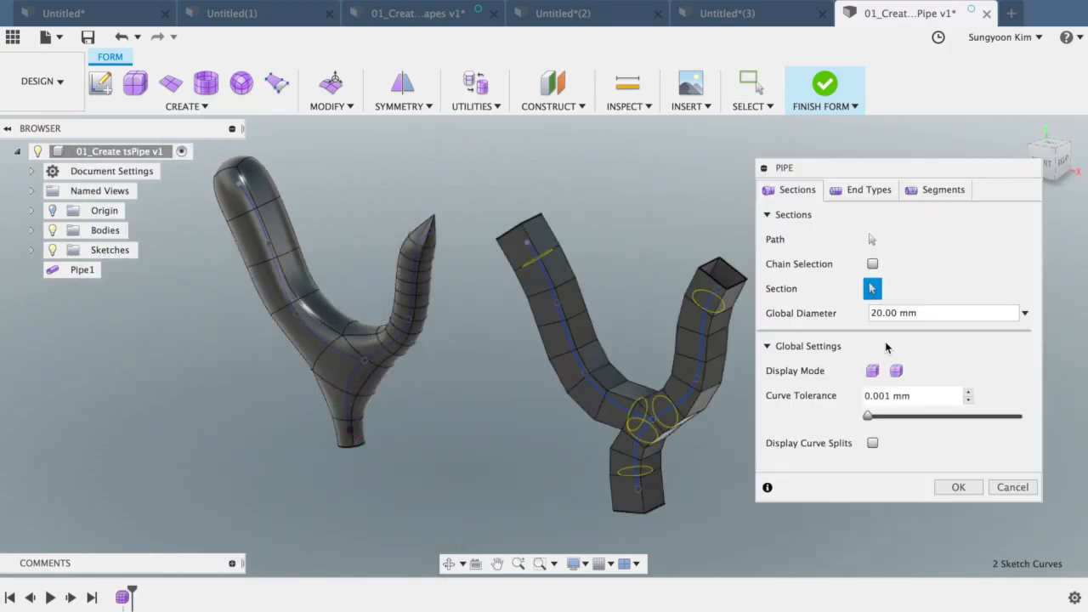
{"action": "left_click_drag", "start_coordinate": [1058, 172], "coordinate": [1068, 165]}
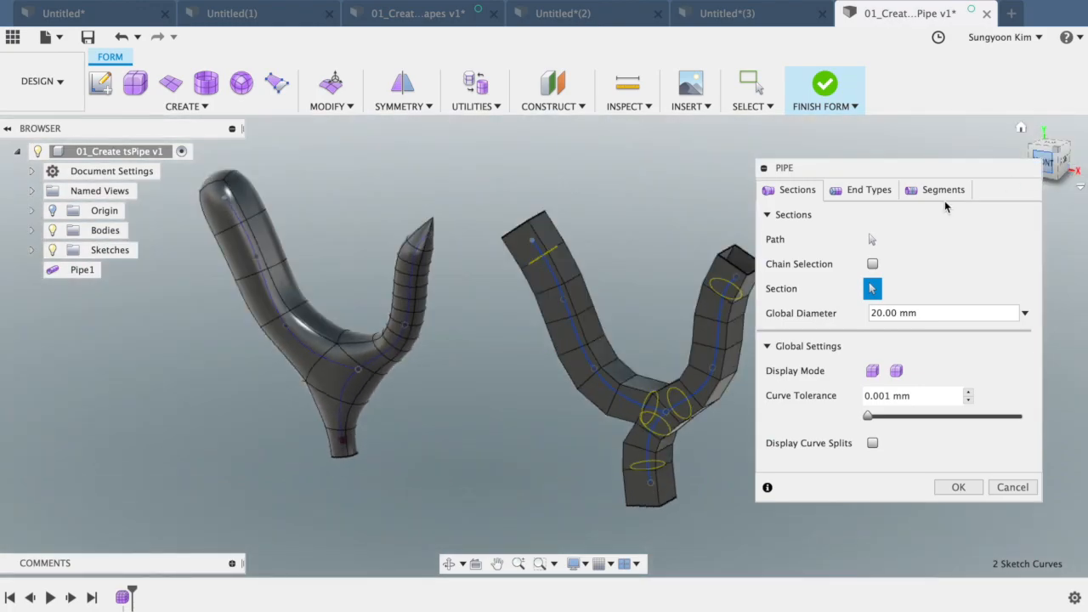
{"action": "left_click", "coordinate": [897, 371]}
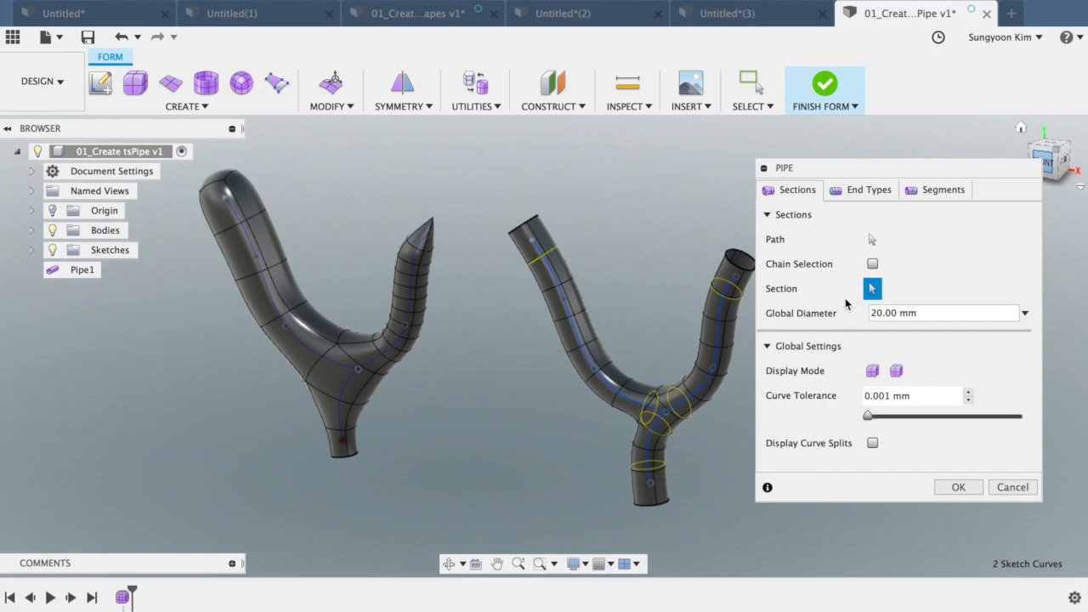
- Set the end type of the pipe's longer arm to Square
{"action": "left_click", "coordinate": [872, 192]}
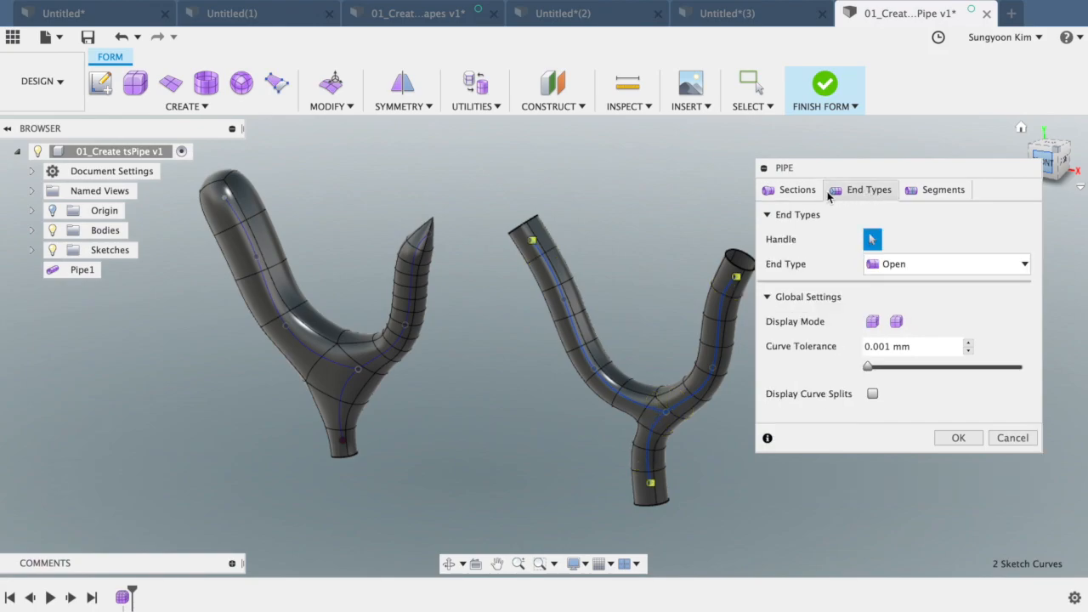
{"action": "left_click", "coordinate": [532, 240]}
{"action": "left_click", "coordinate": [905, 264]}
{"action": "left_click", "coordinate": [904, 288]}
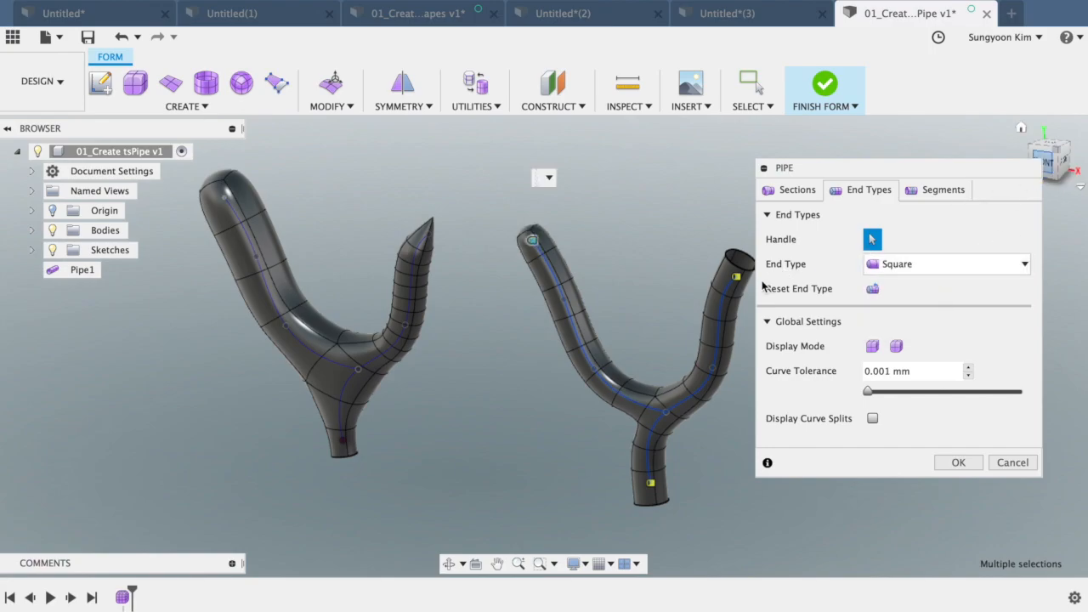
- Set the end type at the tip of the pipe's shorter arm to Spike
{"action": "left_click", "coordinate": [719, 251]}
{"action": "left_click", "coordinate": [737, 279]}
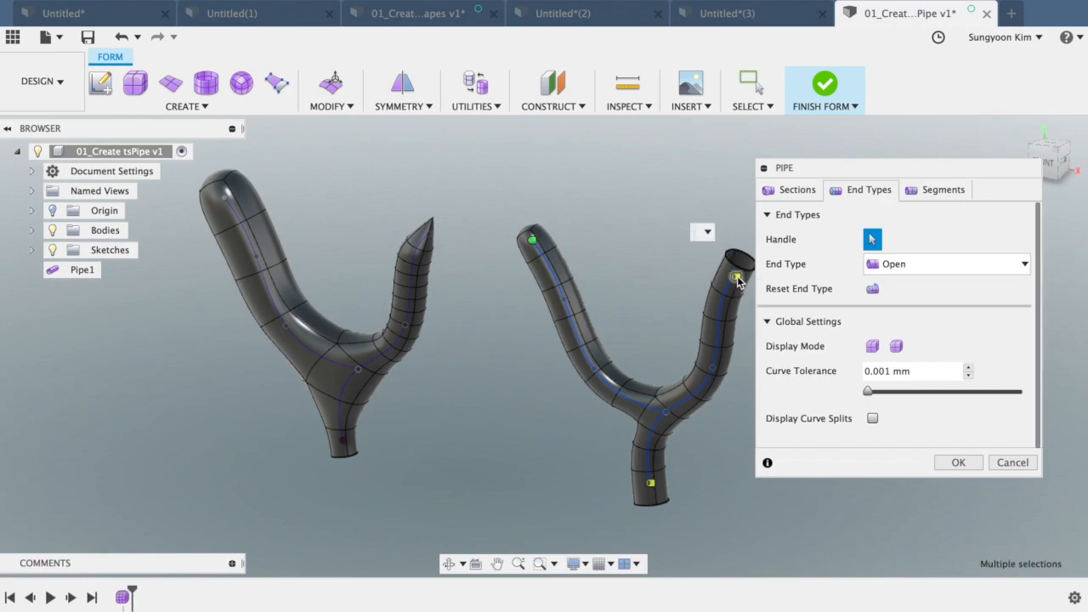
{"action": "left_click", "coordinate": [933, 264]}
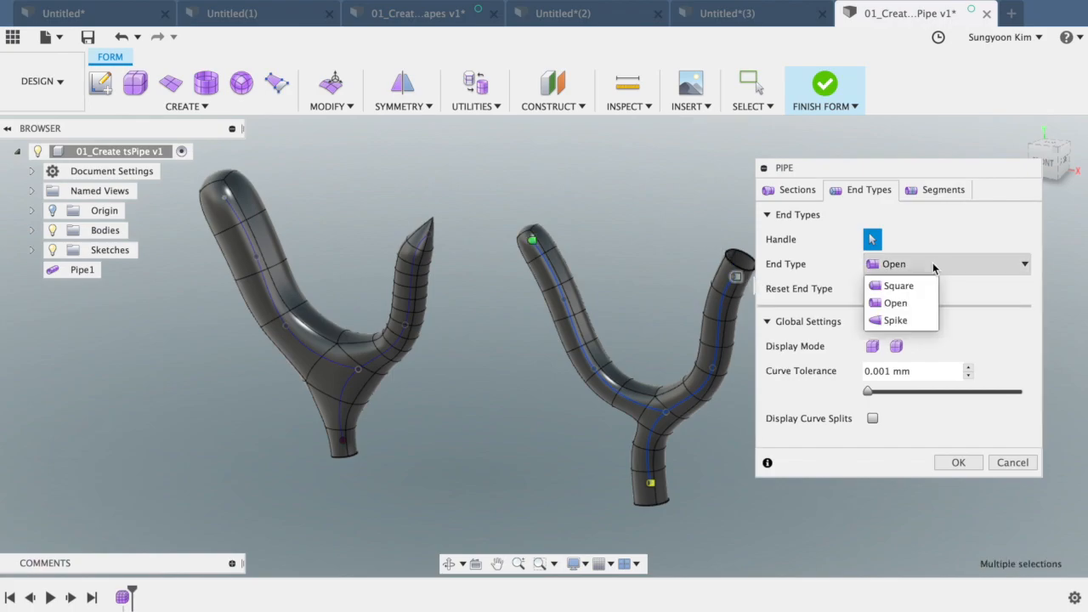
{"action": "left_click", "coordinate": [895, 319]}
{"action": "mouse_move", "coordinate": [1060, 173]}
{"action": "left_mouse_down"}
{"action": "mouse_move", "coordinate": [1064, 116]}
{"action": "mouse_move", "coordinate": [1056, 174]}
{"action": "left_mouse_up"}
{"action": "mouse_move", "coordinate": [671, 281]}
{"action": "middle_mouse_down"}
{"action": "mouse_move", "coordinate": [626, 243]}
{"action": "mouse_move", "coordinate": [639, 251]}
{"action": "middle_mouse_up"}
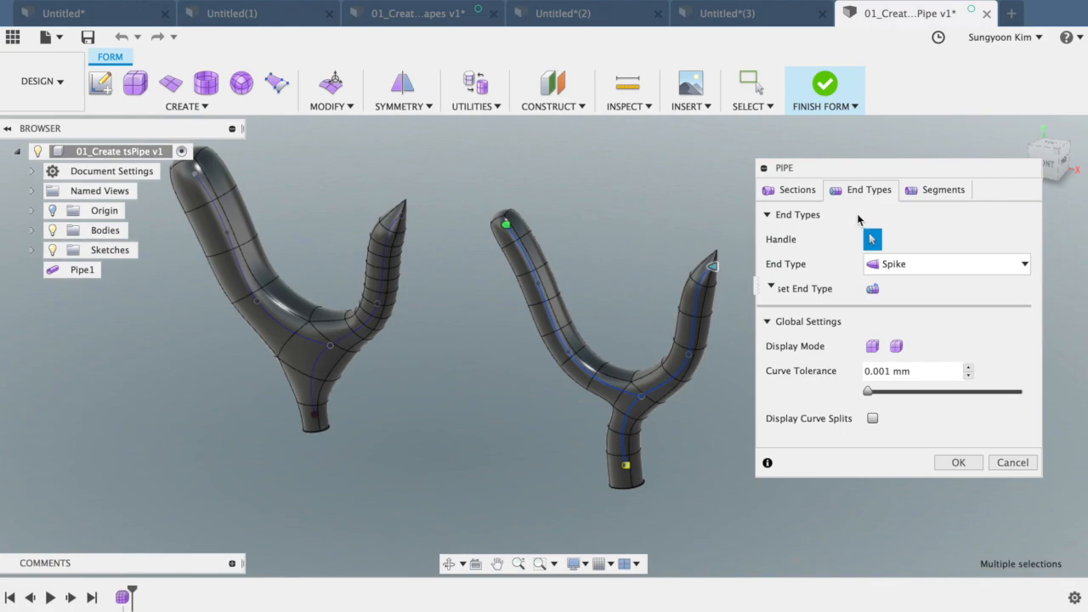
- Increase the segments along the pipe's spiked arm to 12
{"action": "left_click", "coordinate": [940, 193]}
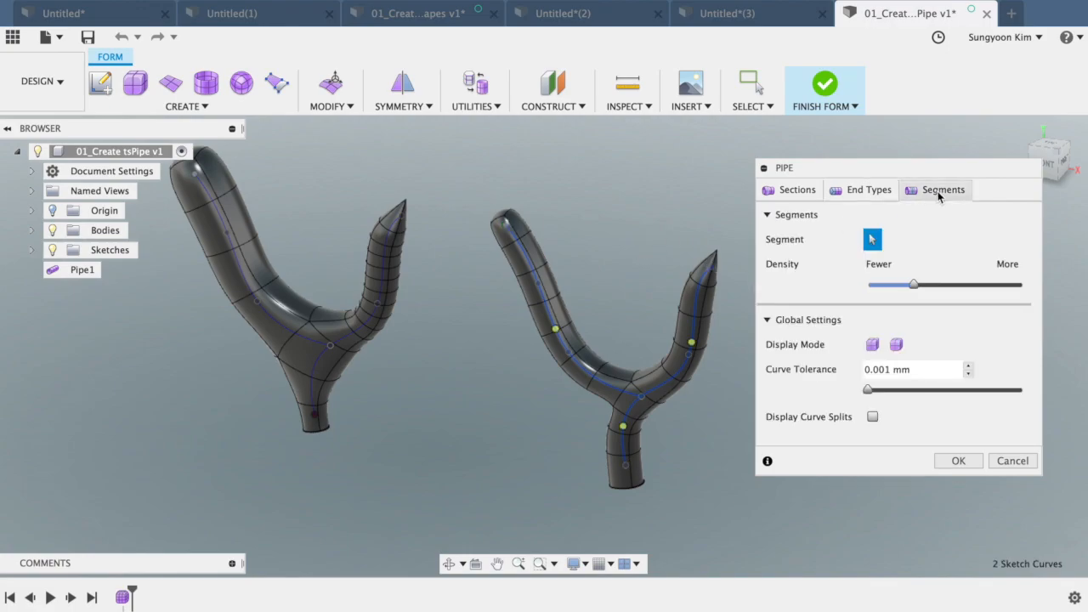
{"action": "left_click", "coordinate": [692, 343]}
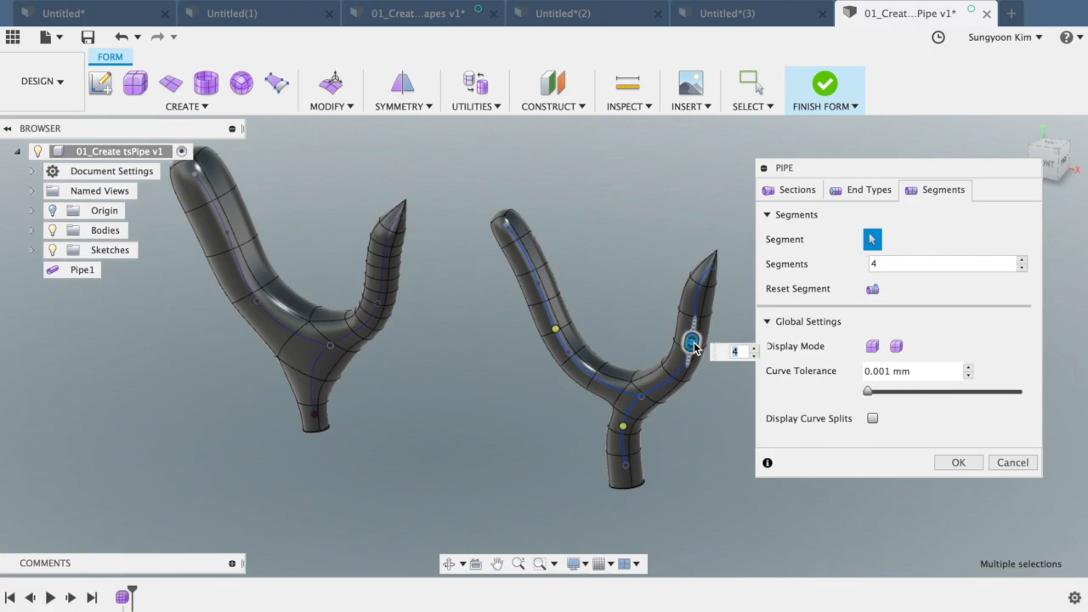
{"action": "left_click_drag", "start_coordinate": [692, 341], "coordinate": [705, 307]}
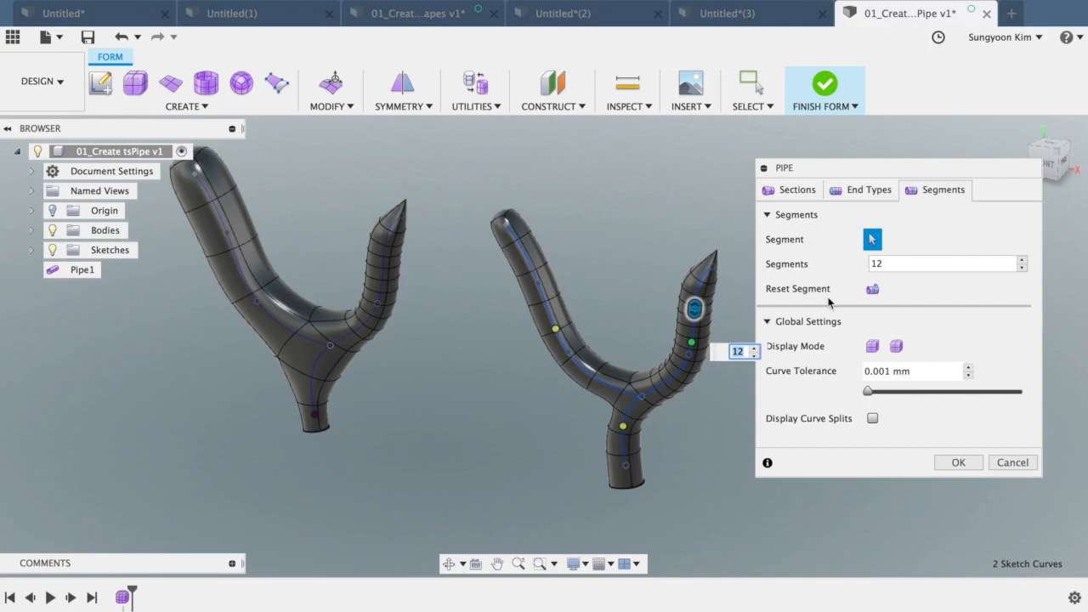
- Enlarge the pipe section where the longer arm meets the junction to a 40 mm diameter and clear the section selection
{"action": "left_click", "coordinate": [803, 201]}
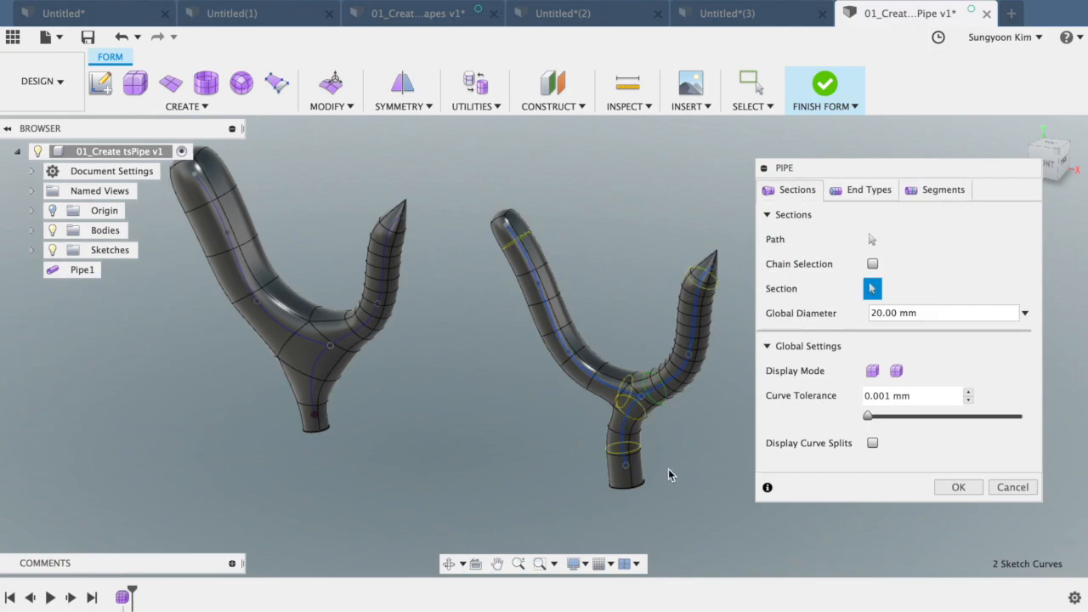
{"action": "scroll", "coordinate": [680, 456], "scroll_direction": "up", "scroll_amount": 1}
{"action": "scroll", "coordinate": [680, 457], "scroll_direction": "up", "scroll_amount": 1}
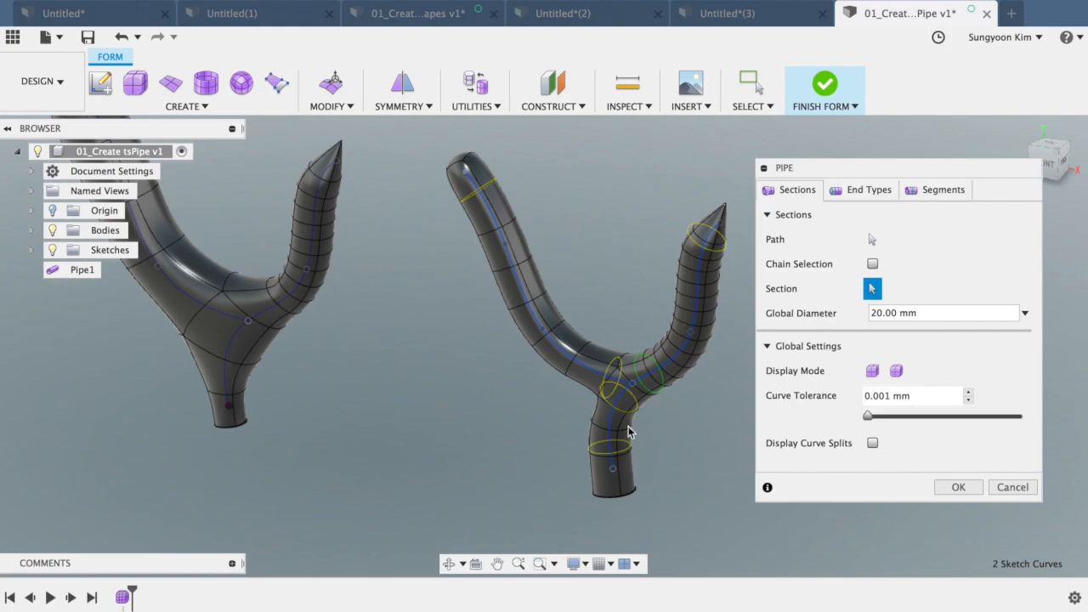
{"action": "left_click", "coordinate": [612, 374]}
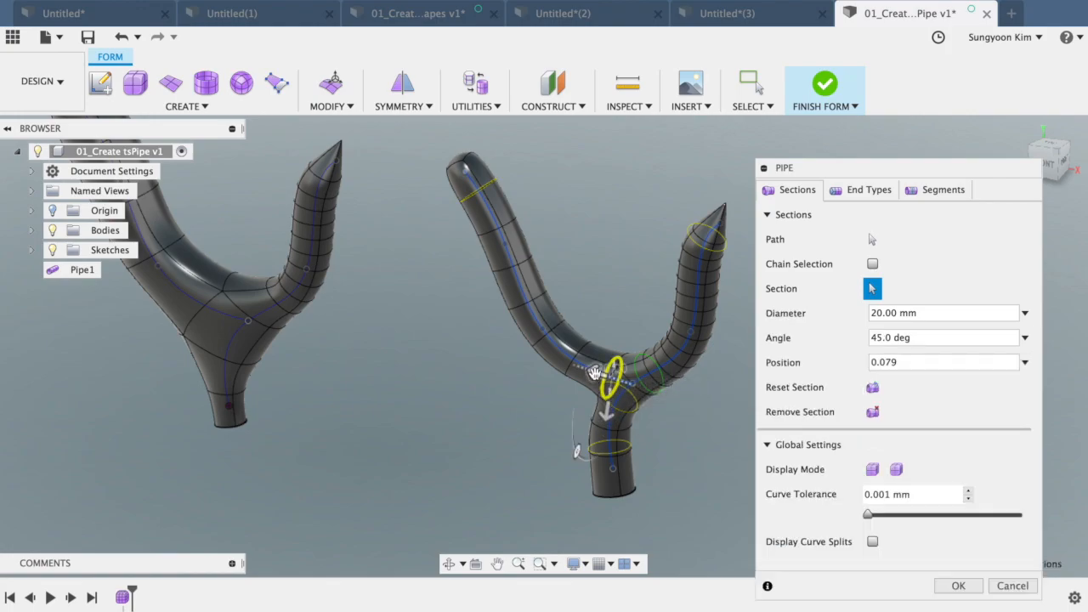
{"action": "left_click_drag", "start_coordinate": [605, 411], "coordinate": [599, 455]}
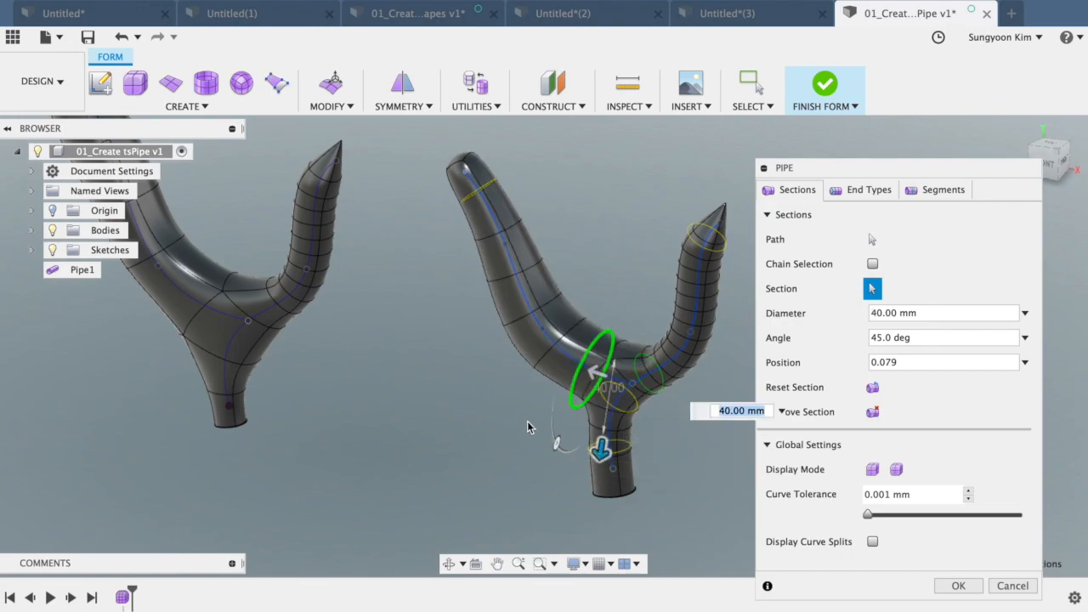
{"action": "scroll", "coordinate": [528, 423], "scroll_direction": "down", "scroll_amount": 2}
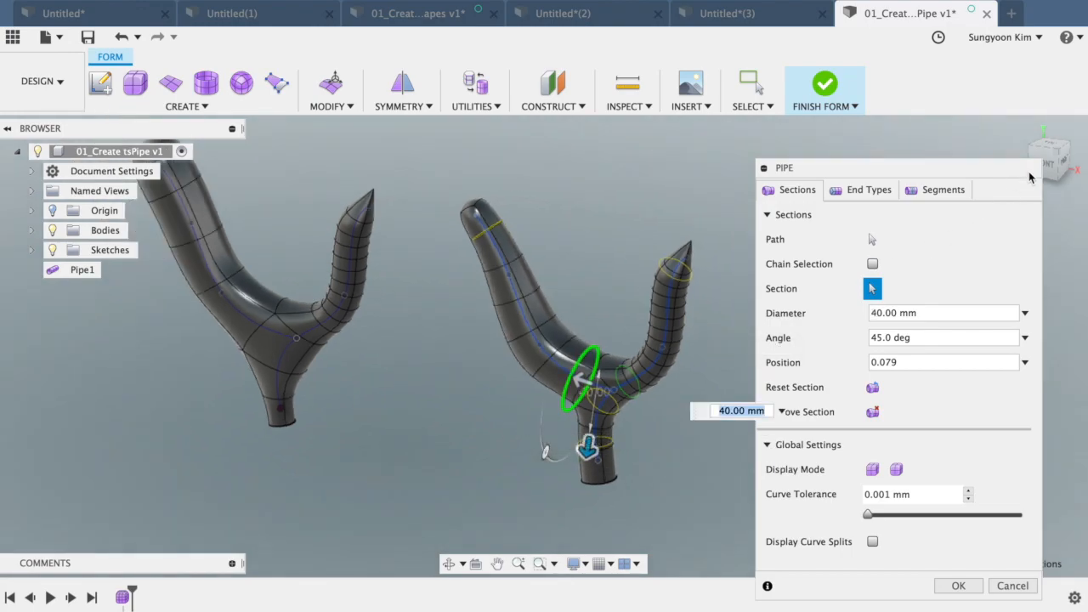
{"action": "left_click_drag", "start_coordinate": [1060, 167], "coordinate": [1064, 155]}
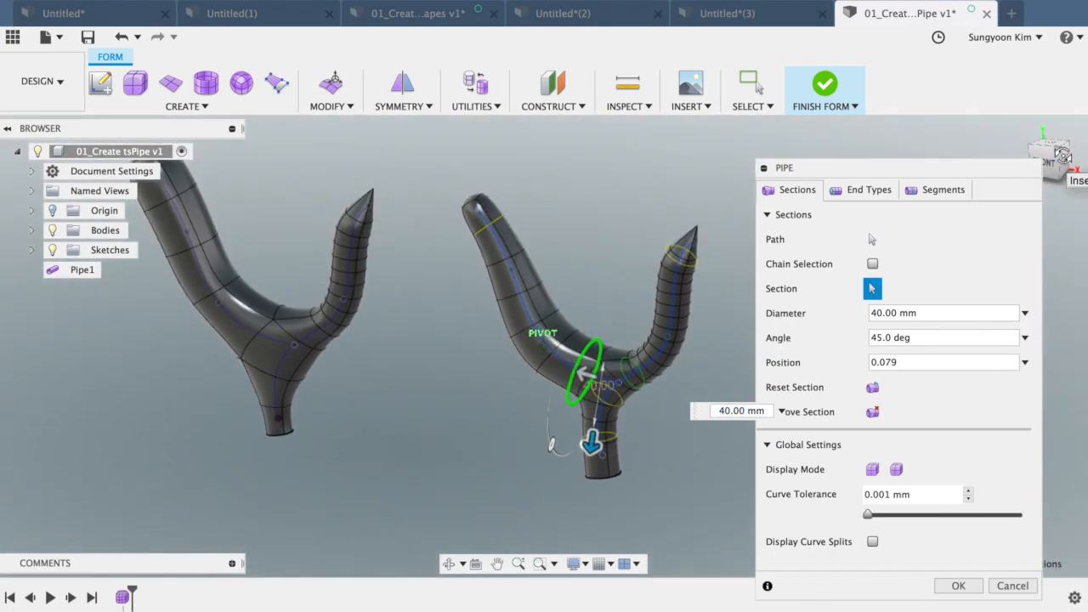
{"action": "left_click", "coordinate": [651, 452]}
- Reduce the section near the open end of the pipe's lower stem to a 10 mm diameter and clear the section selection
{"action": "scroll", "coordinate": [643, 451], "scroll_direction": "up", "scroll_amount": 2}
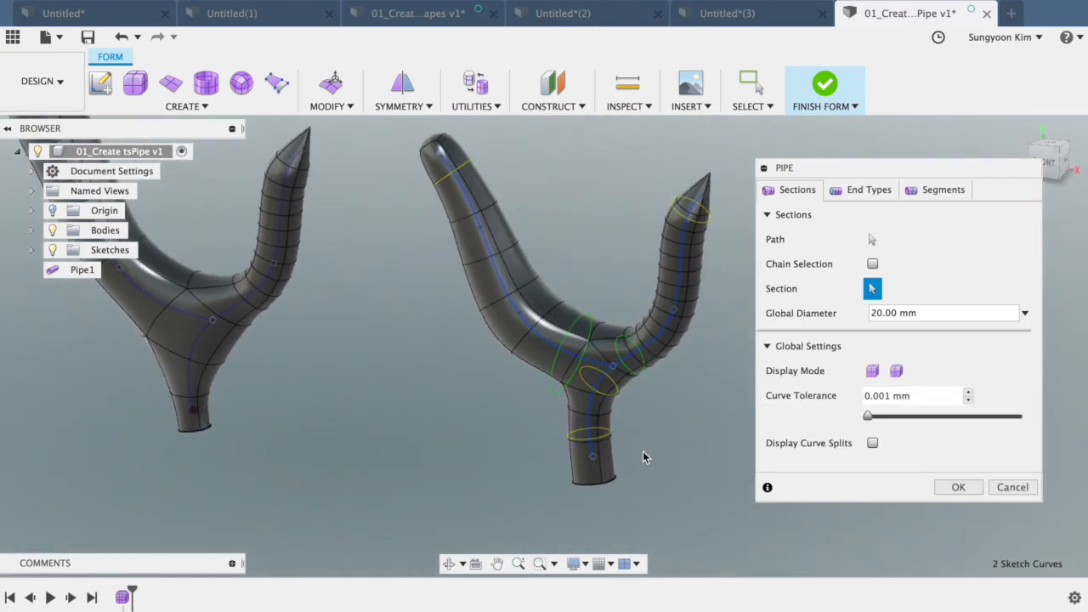
{"action": "left_click", "coordinate": [600, 439]}
{"action": "left_click_drag", "start_coordinate": [552, 438], "coordinate": [565, 437]}
{"action": "scroll", "coordinate": [690, 452], "scroll_direction": "down", "scroll_amount": 2}
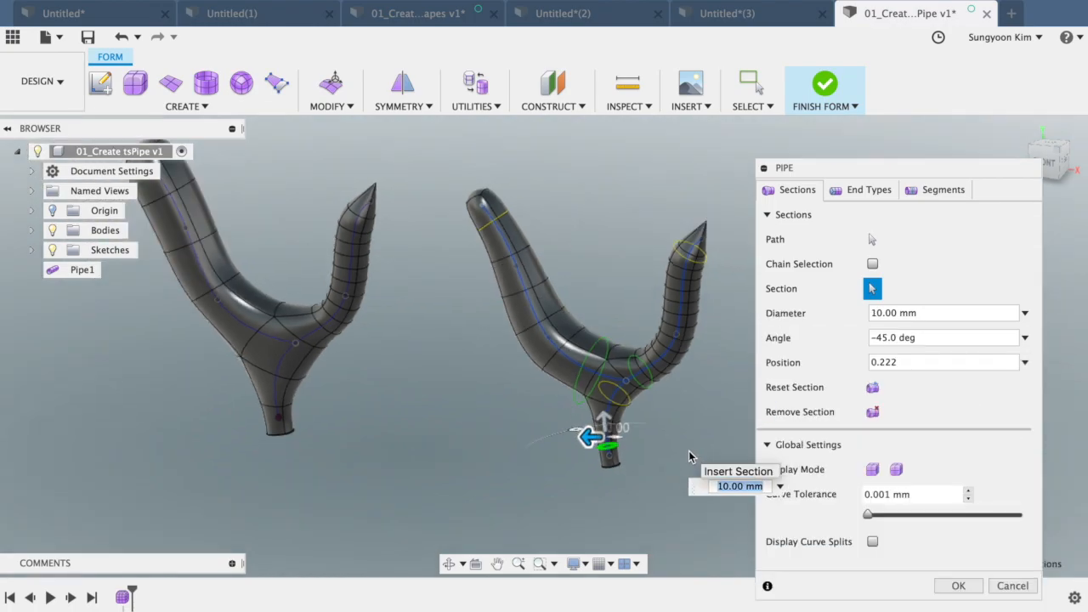
{"action": "scroll", "coordinate": [689, 451], "scroll_direction": "up", "scroll_amount": 3}
{"action": "left_click_drag", "start_coordinate": [906, 175], "coordinate": [918, 149]}
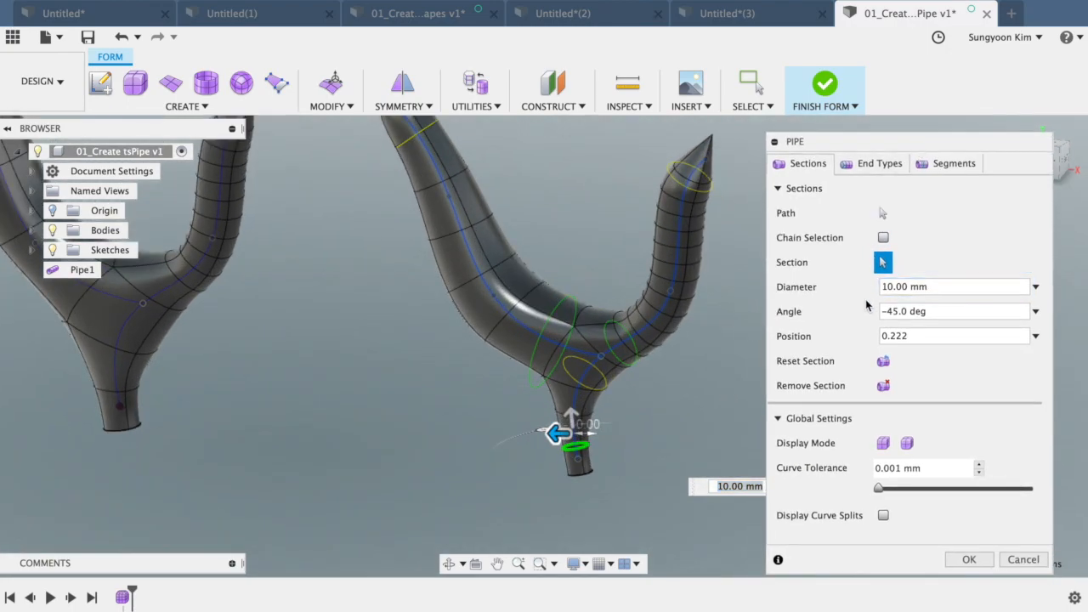
{"action": "left_click", "coordinate": [701, 390]}
- Turn on Display Curve Splits for the branching pipe and look through its end type and segment settings
{"action": "scroll", "coordinate": [679, 395], "scroll_direction": "down", "scroll_amount": 2}
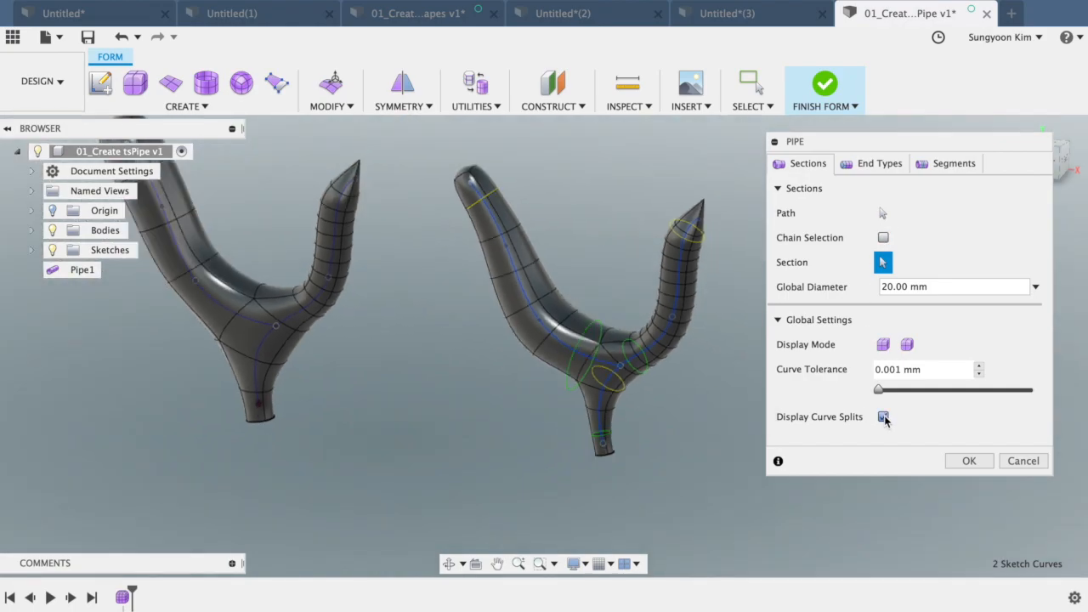
{"action": "left_click", "coordinate": [880, 164]}
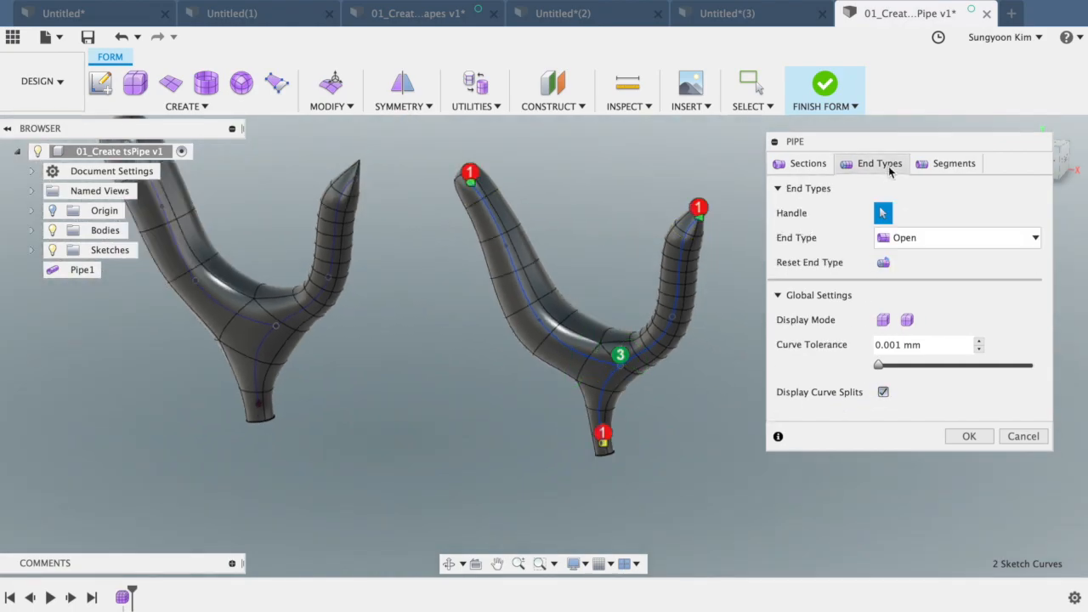
{"action": "left_click_drag", "start_coordinate": [1061, 173], "coordinate": [1085, 159]}
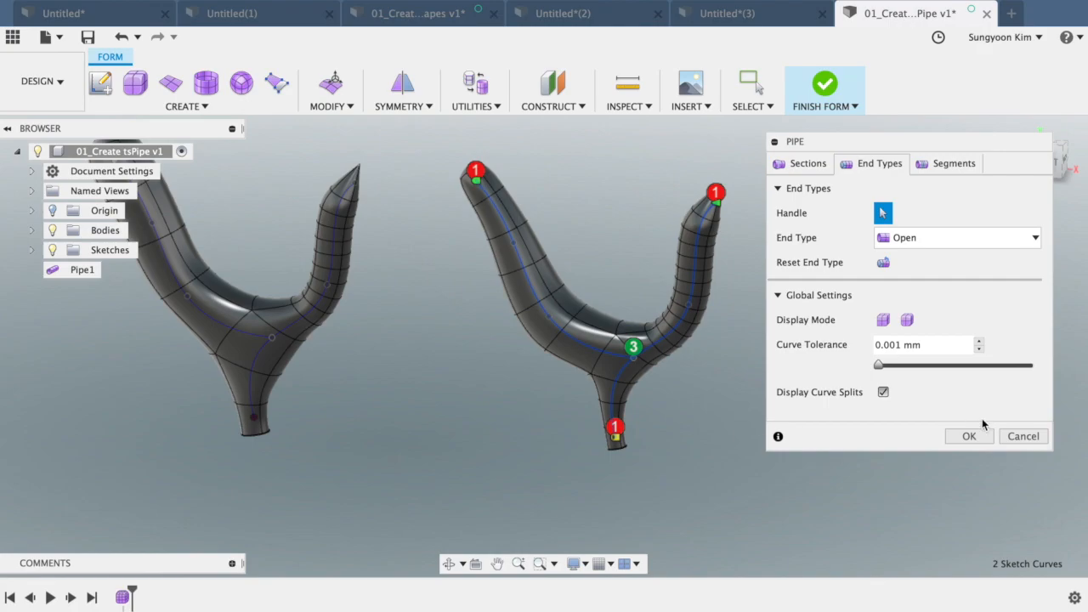
{"action": "left_click", "coordinate": [958, 437]}
{"action": "left_click", "coordinate": [946, 164]}
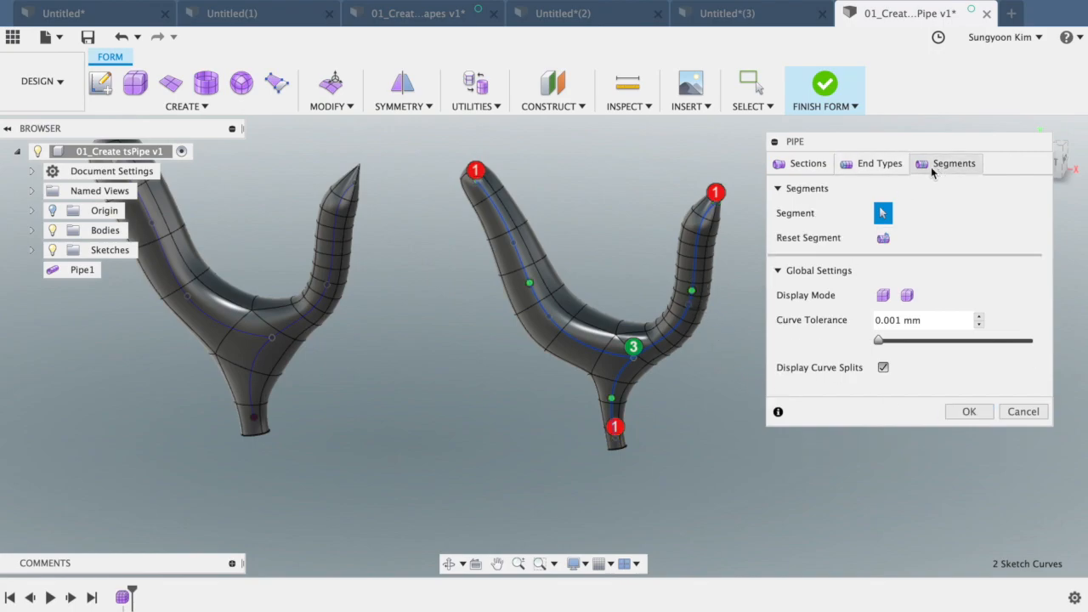
{"action": "left_click", "coordinate": [802, 164]}
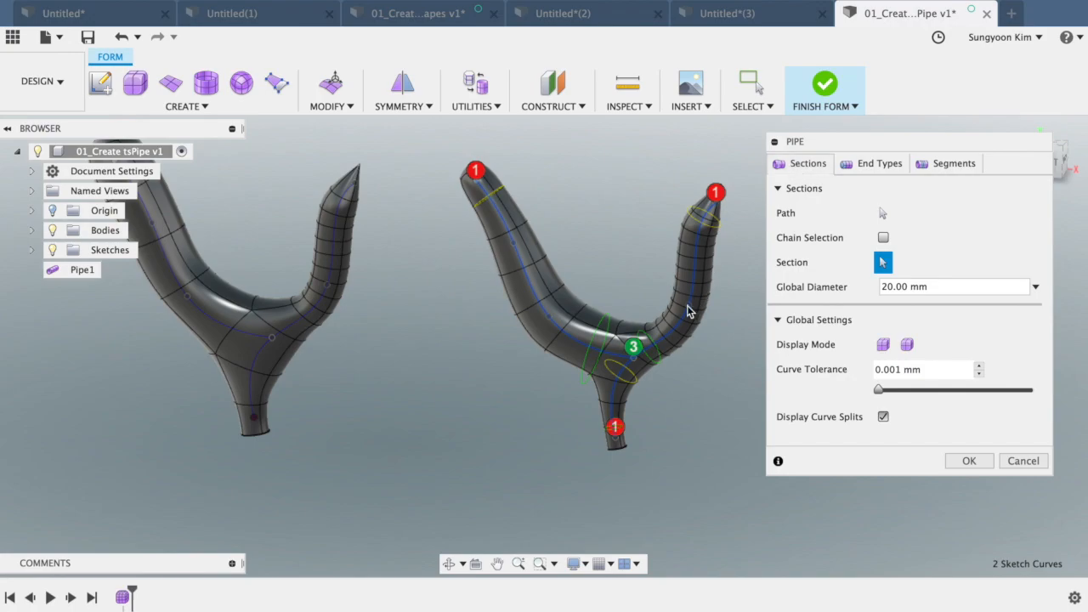
- Insert a section at position 0.533 on the pipe's longer arm and enlarge it to a 40 mm diameter
{"action": "left_click", "coordinate": [531, 285]}
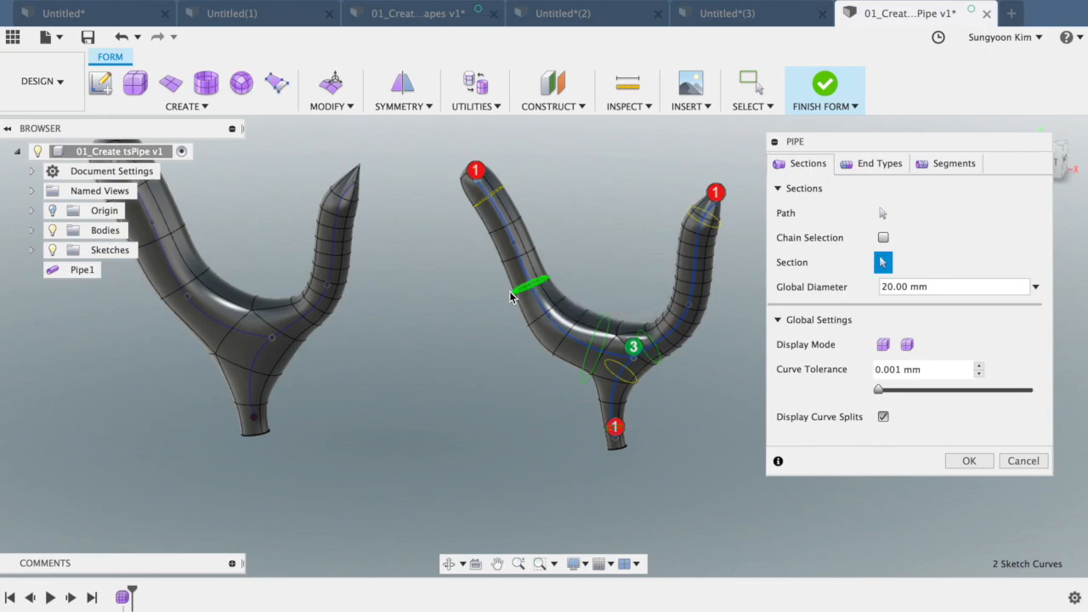
{"action": "left_click", "coordinate": [520, 291]}
{"action": "left_click_drag", "start_coordinate": [495, 297], "coordinate": [468, 318]}
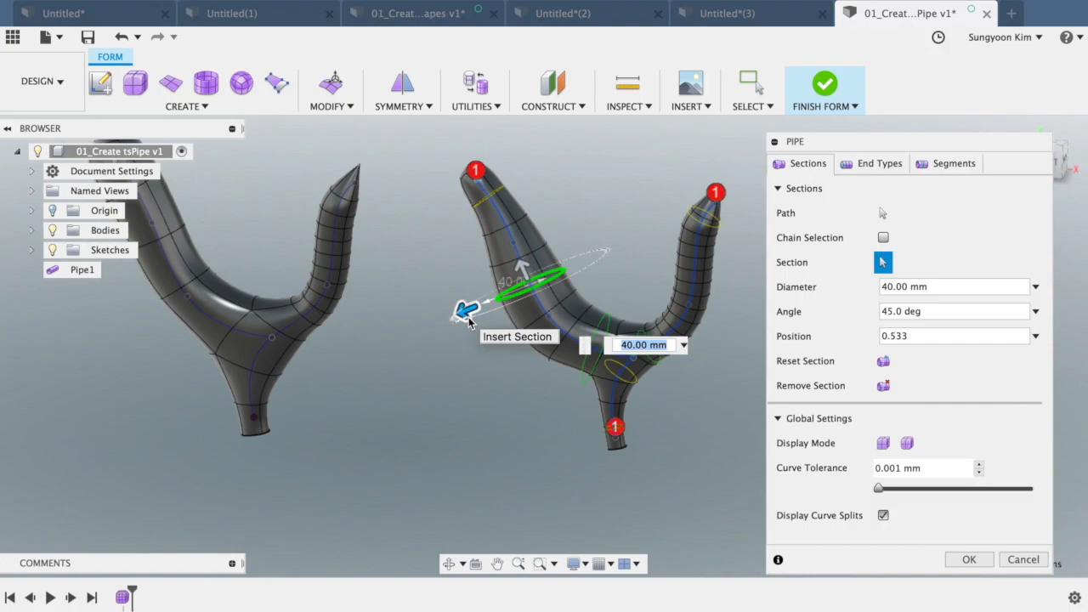
- Insert another section at position 0.325 on the longer arm with a 40 mm diameter and confirm the pipe
{"action": "left_click", "coordinate": [559, 328]}
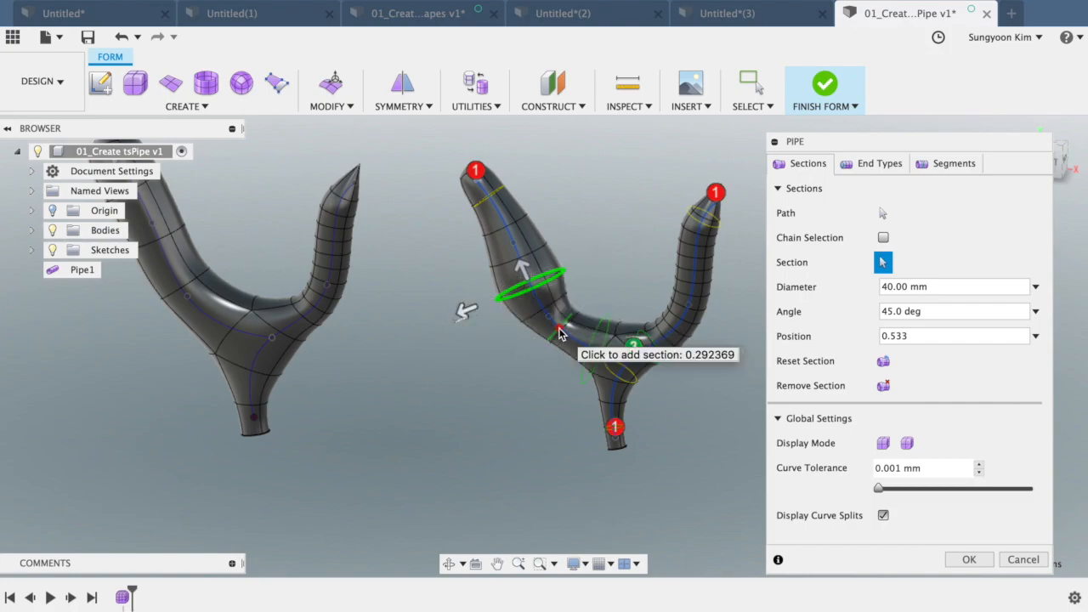
{"action": "left_click", "coordinate": [553, 339]}
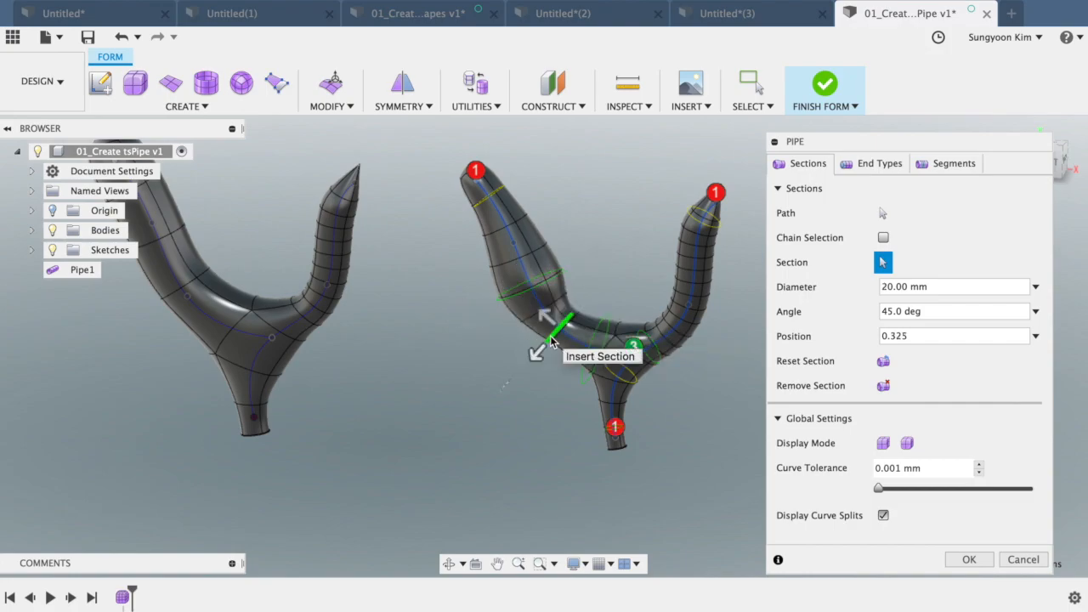
{"action": "left_click_drag", "start_coordinate": [534, 358], "coordinate": [516, 380]}
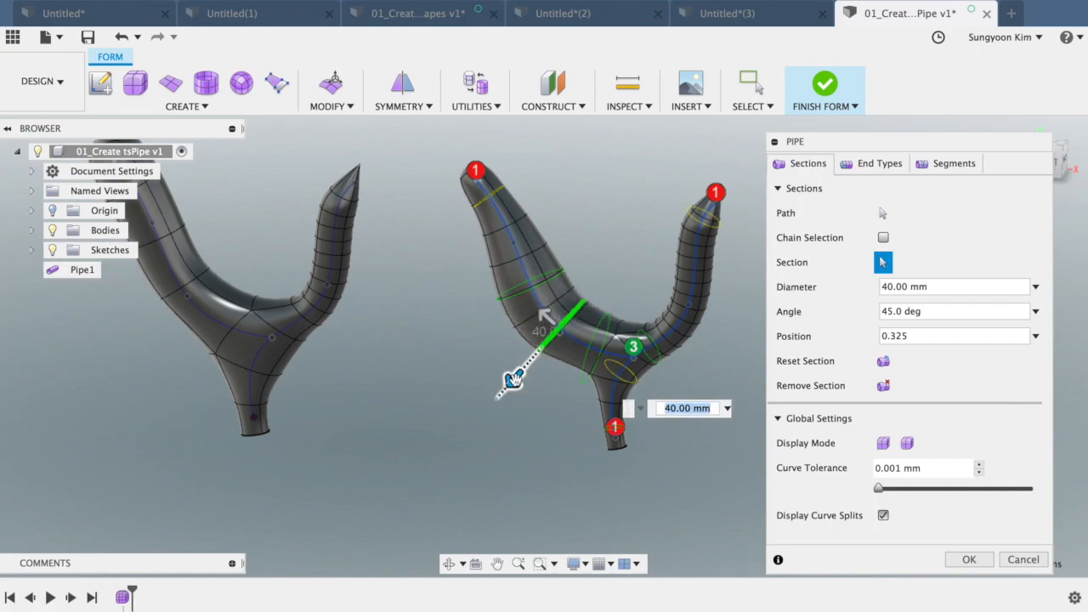
{"action": "mouse_move", "coordinate": [1059, 163]}
{"action": "left_mouse_down"}
{"action": "mouse_move", "coordinate": [1069, 142]}
{"action": "mouse_move", "coordinate": [1062, 158]}
{"action": "left_mouse_up"}
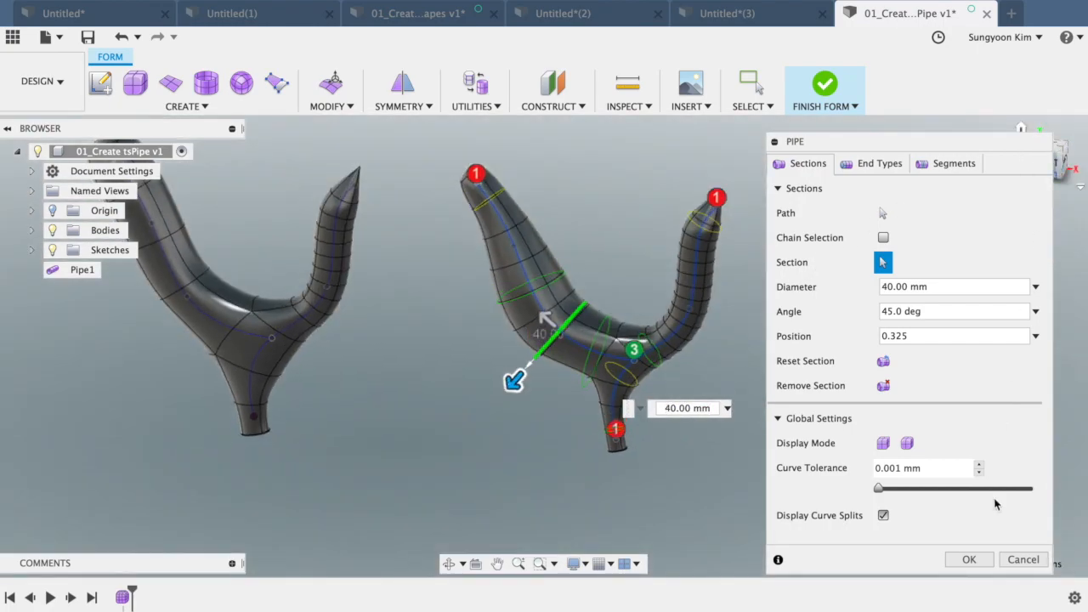
{"action": "left_click", "coordinate": [971, 558]}
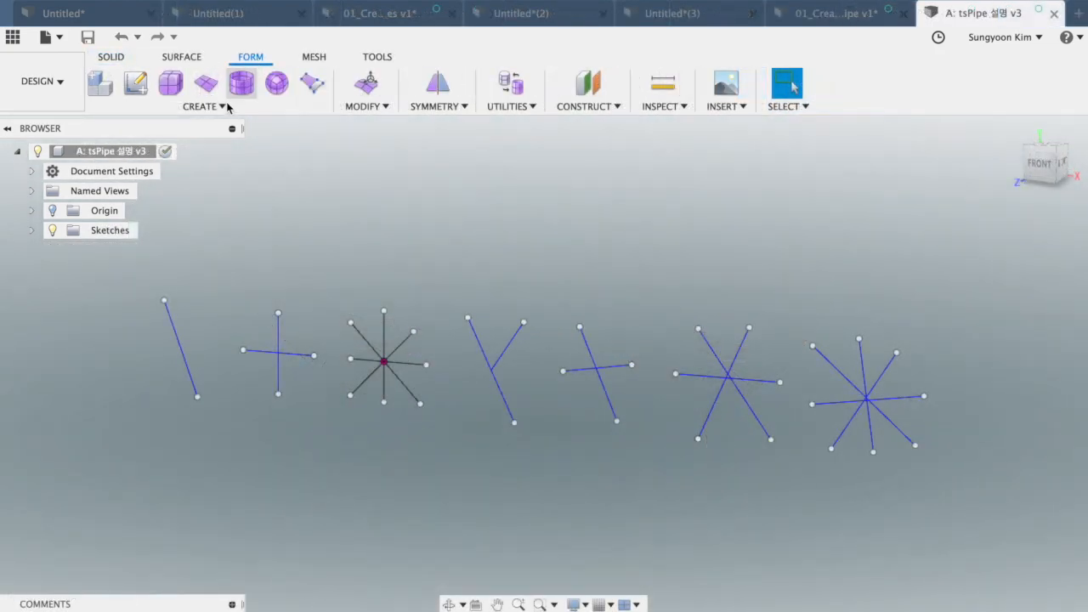
{"action": "left_click", "coordinate": [223, 106]}
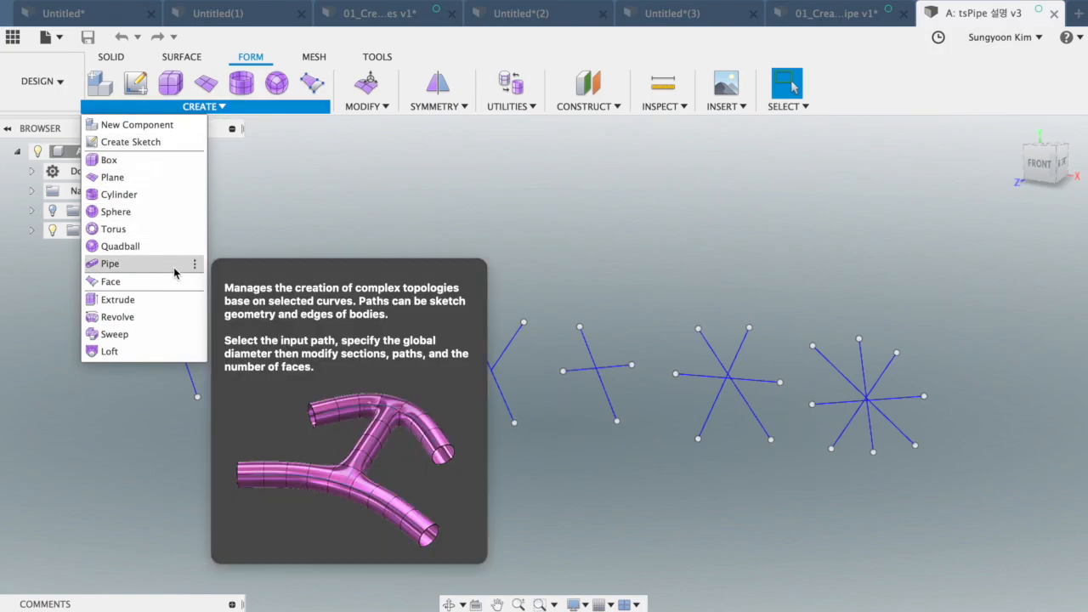
{"action": "left_click", "coordinate": [175, 270]}
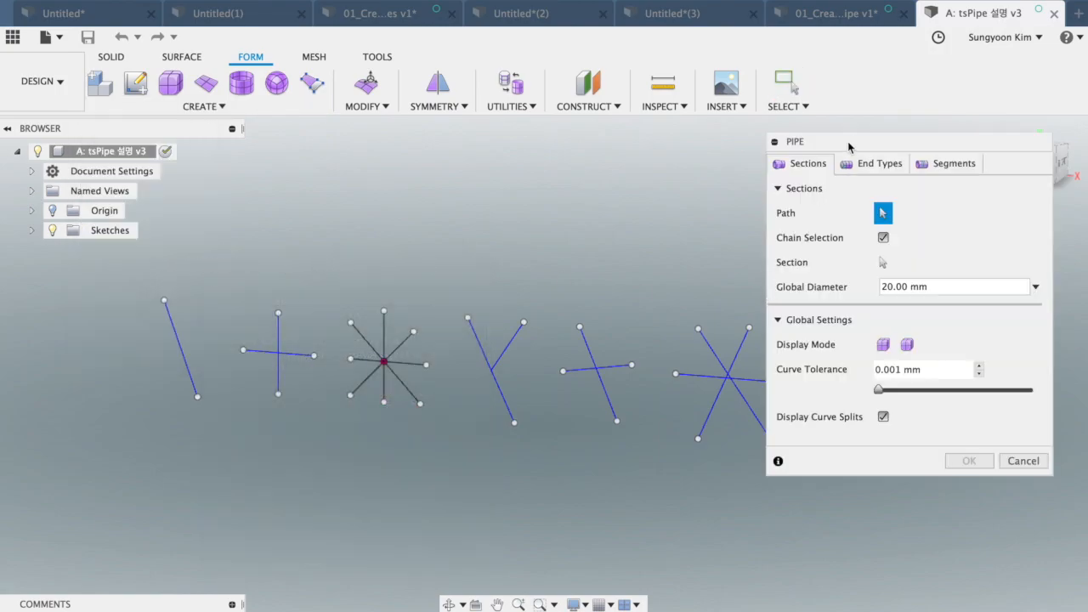
{"action": "left_click", "coordinate": [1022, 461]}
- Preview a Pipe along all seven line arrangements at once in smooth display
{"action": "left_click_drag", "start_coordinate": [969, 289], "coordinate": [72, 471]}
{"action": "left_click", "coordinate": [252, 116]}
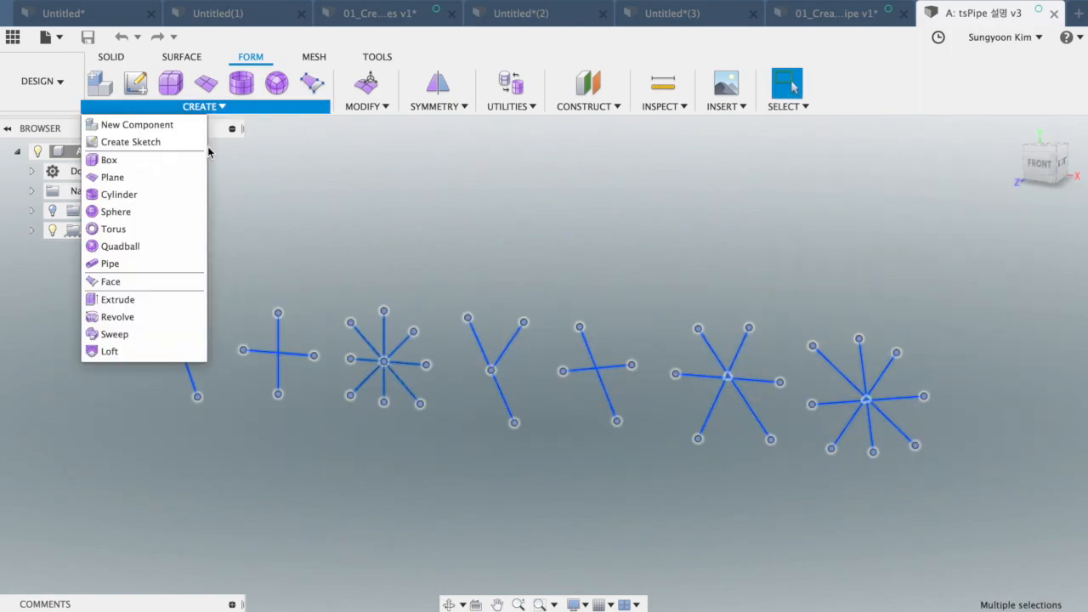
{"action": "left_click", "coordinate": [145, 266]}
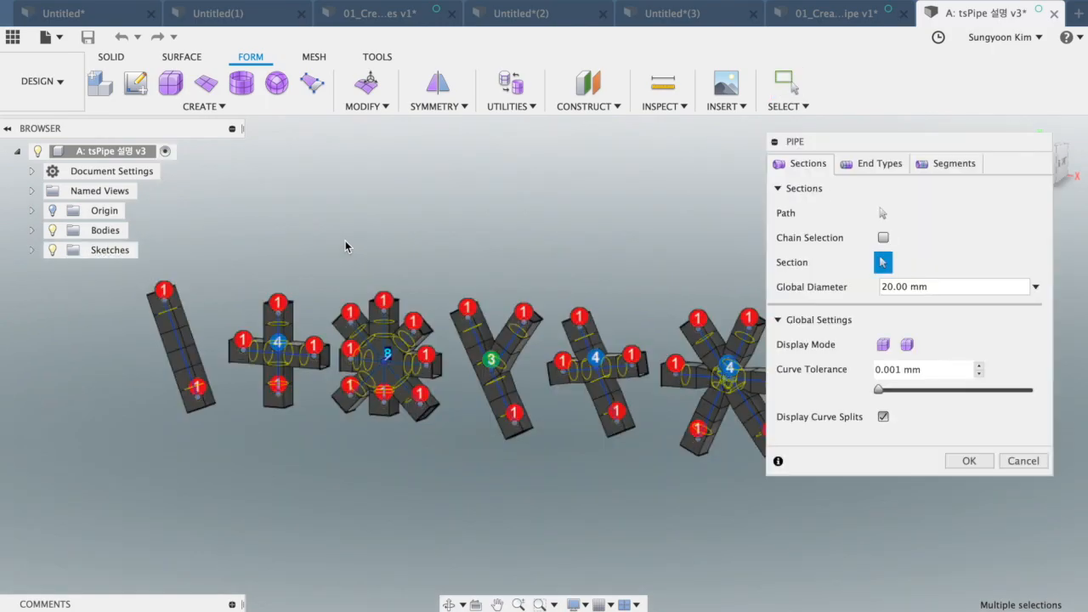
{"action": "left_click_drag", "start_coordinate": [894, 151], "coordinate": [926, 230]}
{"action": "left_click", "coordinate": [940, 424]}
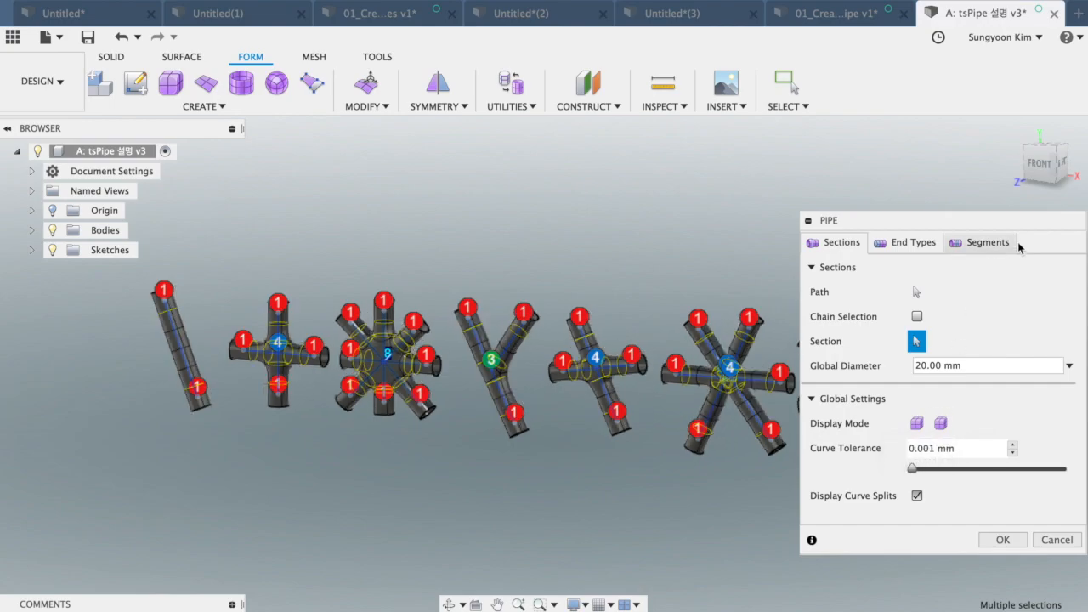
- Compare the curve split numbers at the ends and junctions of all seven pipe previews from the front, with the Pipe dialog collapsed
{"action": "left_click", "coordinate": [1039, 163]}
{"action": "scroll", "coordinate": [552, 246], "scroll_direction": "down", "scroll_amount": 3}
{"action": "middle_click_drag", "start_coordinate": [594, 212], "coordinate": [464, 226]}
{"action": "scroll", "coordinate": [489, 222], "scroll_direction": "up", "scroll_amount": 2}
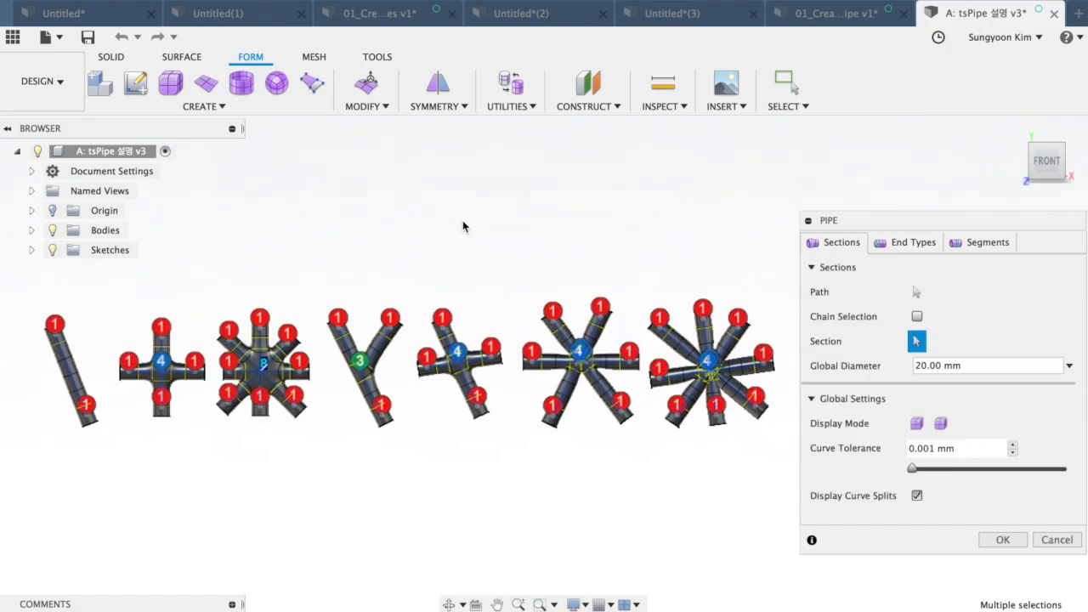
{"action": "left_click", "coordinate": [809, 221]}
{"action": "middle_click_drag", "start_coordinate": [664, 236], "coordinate": [743, 246]}
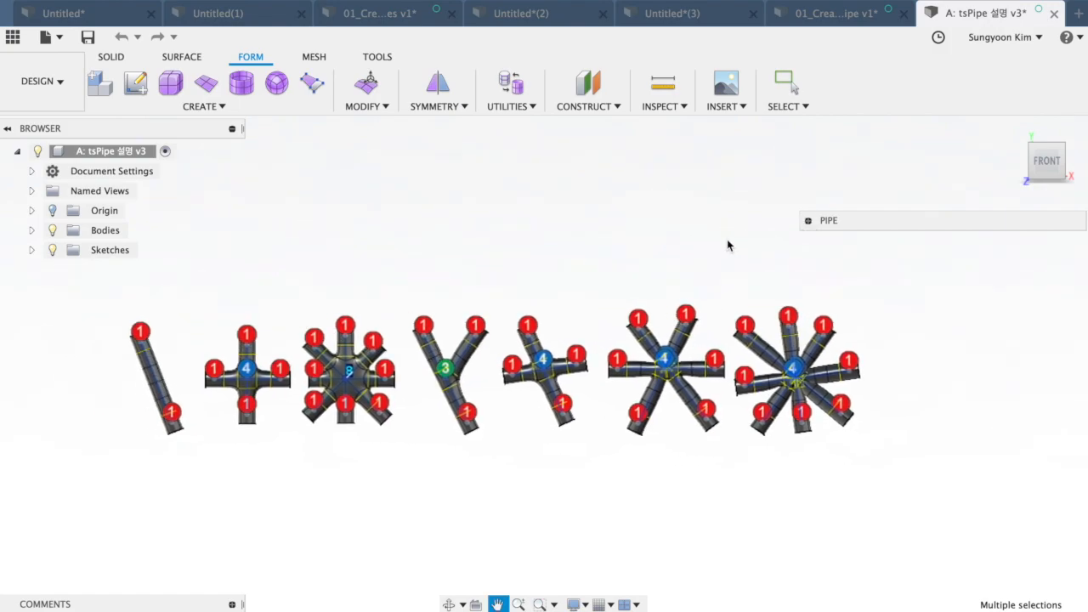
{"action": "scroll", "coordinate": [564, 218], "scroll_direction": "up", "scroll_amount": 2}
{"action": "middle_click_drag", "start_coordinate": [515, 226], "coordinate": [586, 184]}
{"action": "scroll", "coordinate": [489, 195], "scroll_direction": "up", "scroll_amount": 1}
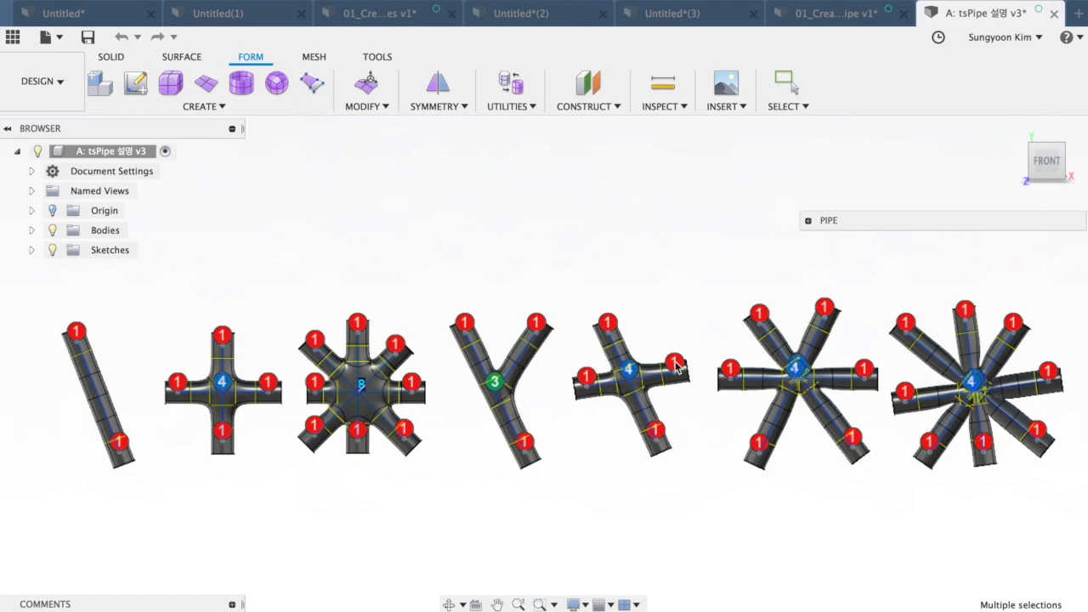
- Examine the junctions of the skewed multi-branch pipe previews up close and cancel the combined pipe
{"action": "scroll", "coordinate": [744, 406], "scroll_direction": "up", "scroll_amount": 3}
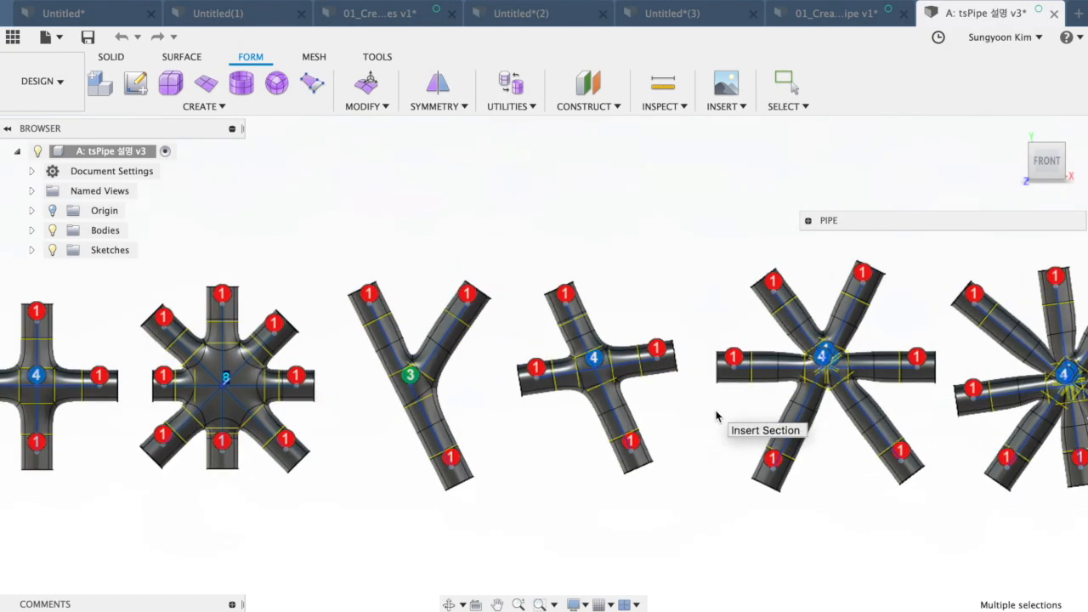
{"action": "middle_click_drag", "start_coordinate": [646, 413], "coordinate": [358, 385]}
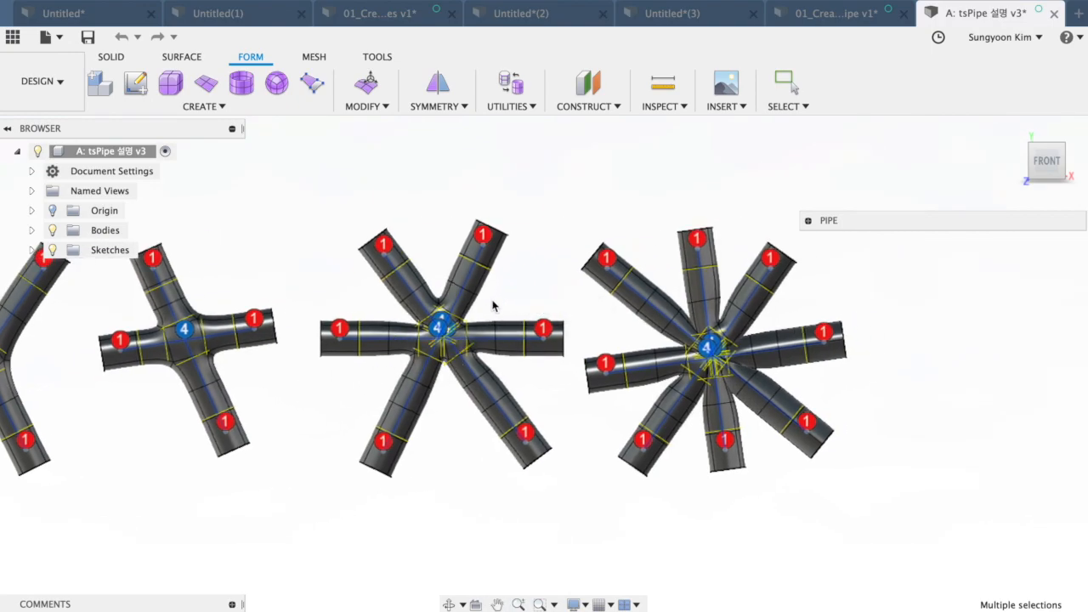
{"action": "scroll", "coordinate": [502, 300], "scroll_direction": "down", "scroll_amount": 2}
{"action": "scroll", "coordinate": [503, 302], "scroll_direction": "down", "scroll_amount": 2}
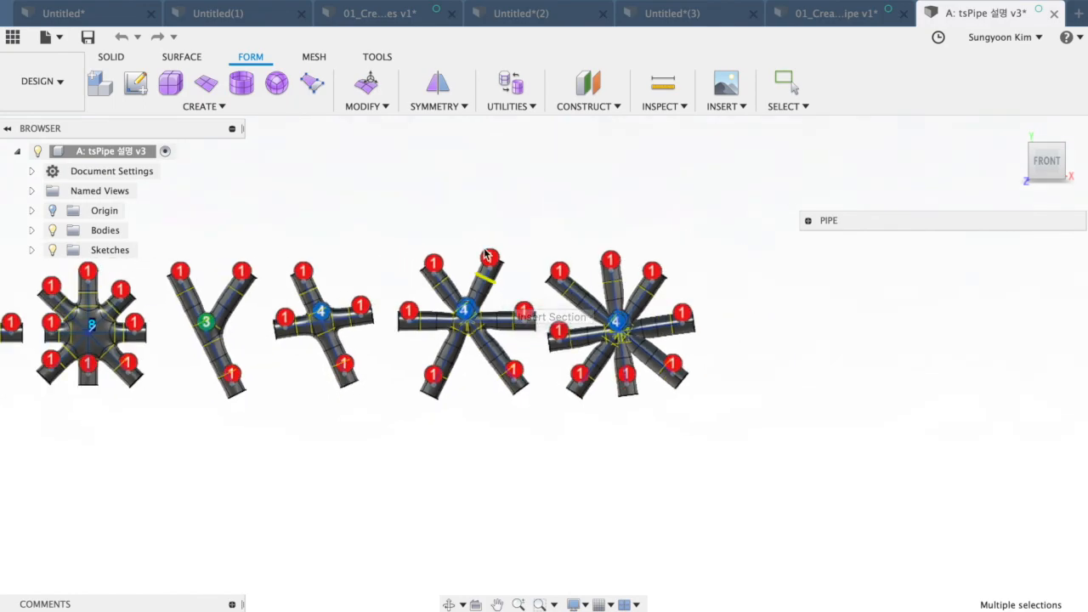
{"action": "middle_click_drag", "start_coordinate": [484, 219], "coordinate": [566, 234]}
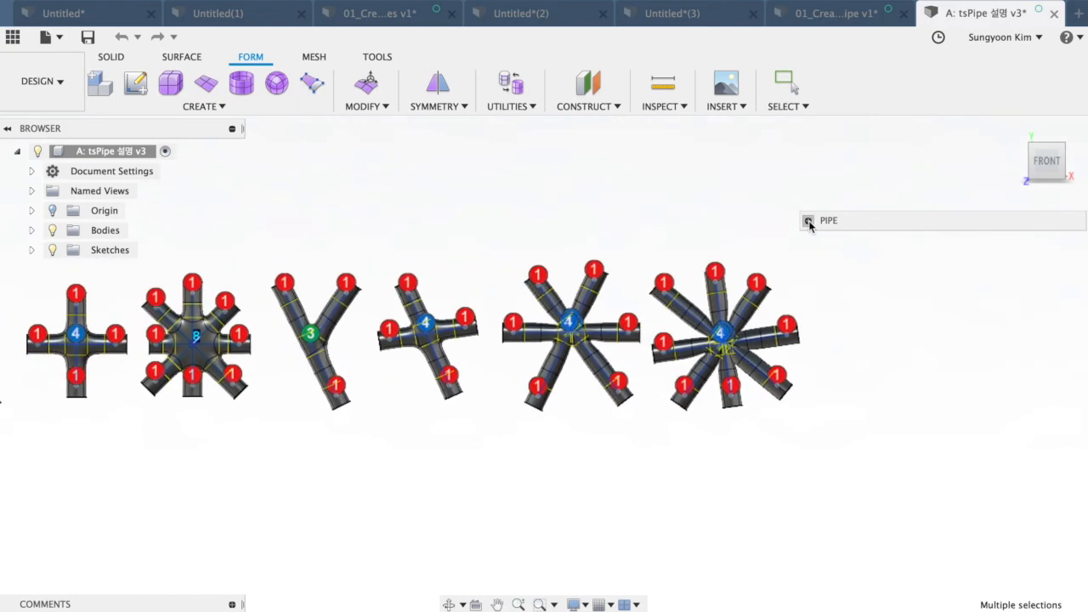
{"action": "left_click", "coordinate": [808, 220]}
{"action": "left_click", "coordinate": [1054, 539]}
- Create a Pipe in smooth display along the single slanted sketch line
{"action": "left_click", "coordinate": [208, 106]}
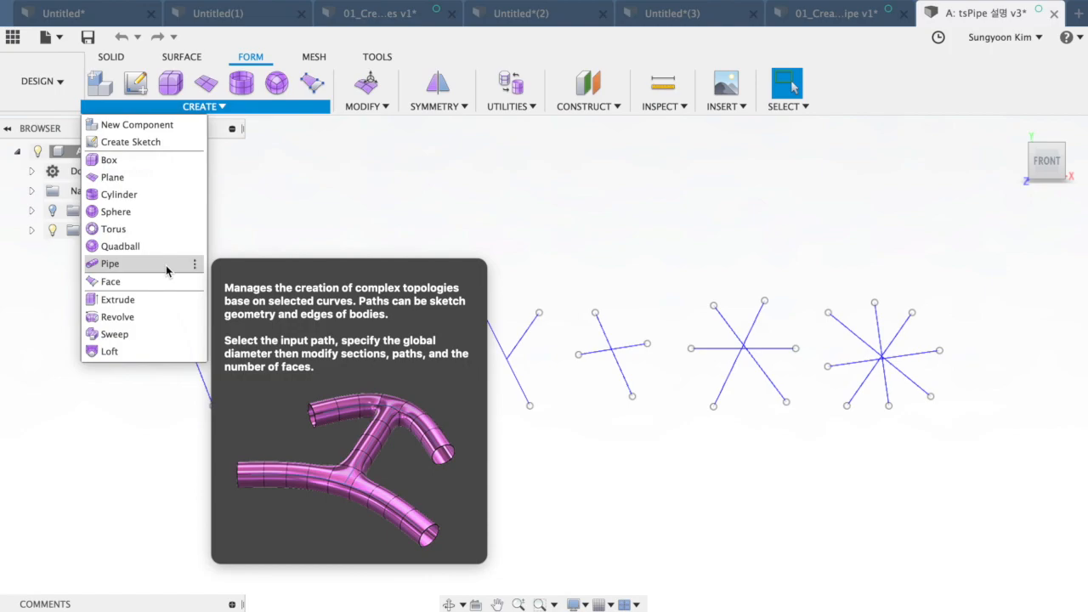
{"action": "left_click", "coordinate": [166, 268]}
{"action": "left_click", "coordinate": [205, 379]}
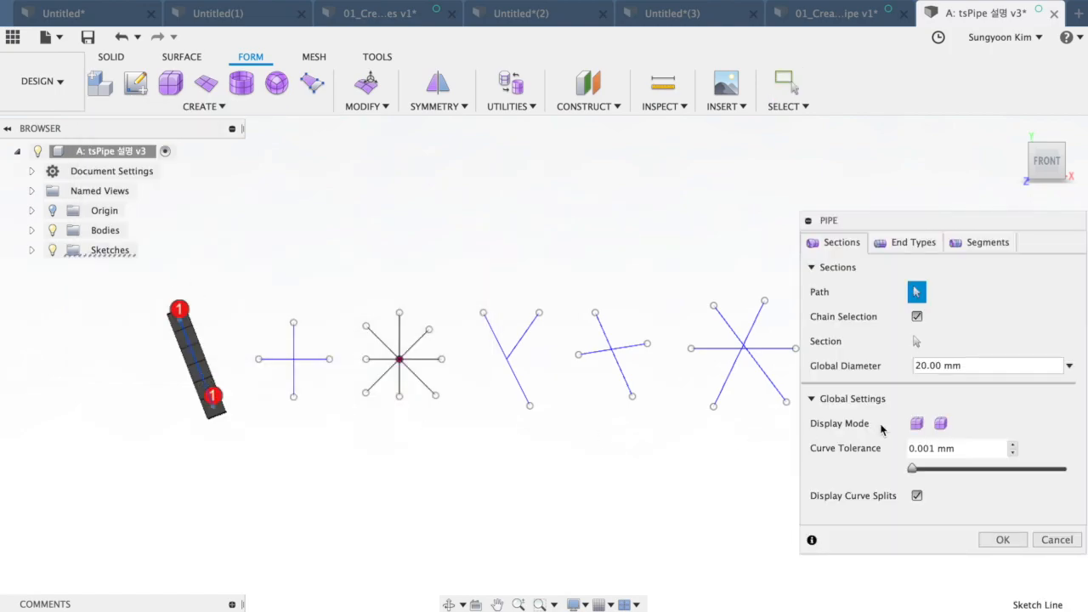
{"action": "left_click", "coordinate": [940, 422]}
{"action": "left_click", "coordinate": [1001, 540]}
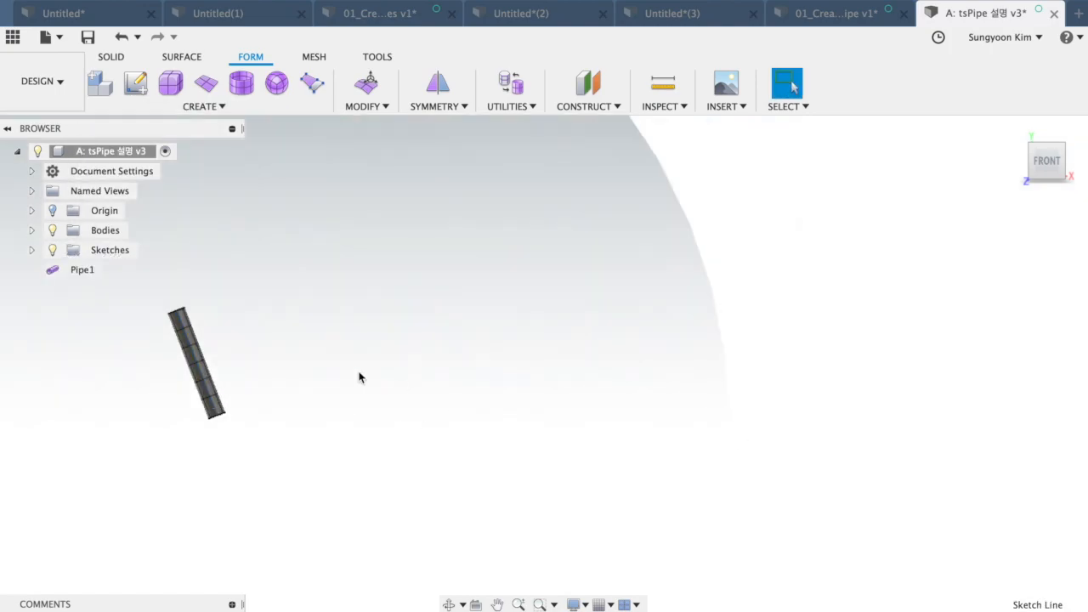
- Show Sketch1 again and create a Pipe in smooth display along the upright cross-shaped lines
{"action": "left_click", "coordinate": [34, 251]}
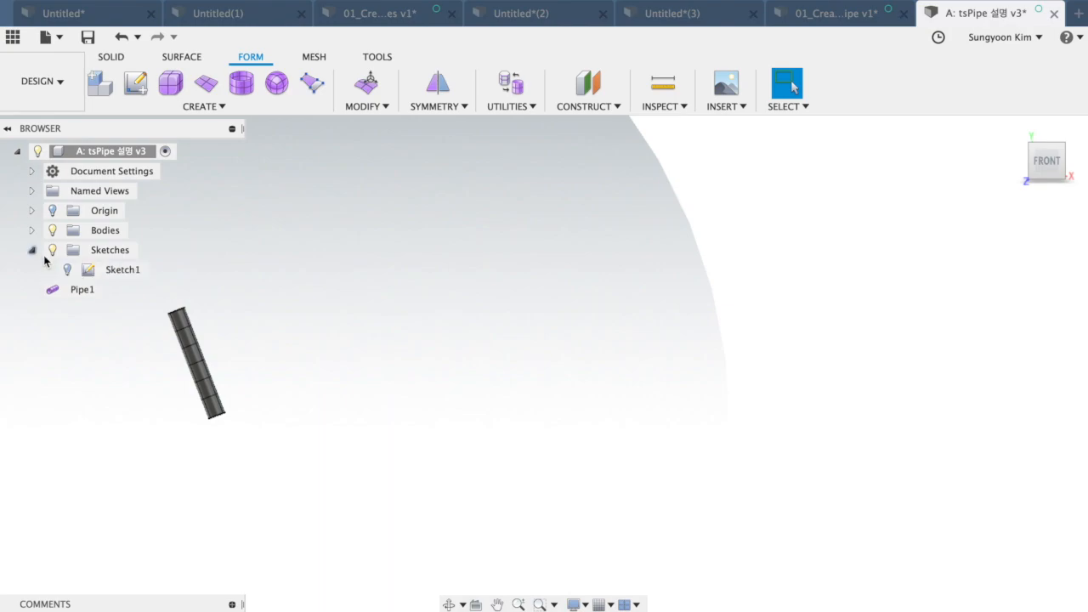
{"action": "left_click", "coordinate": [68, 271]}
{"action": "left_click_drag", "start_coordinate": [335, 285], "coordinate": [254, 418]}
{"action": "right_click", "coordinate": [285, 238]}
{"action": "left_click", "coordinate": [299, 187]}
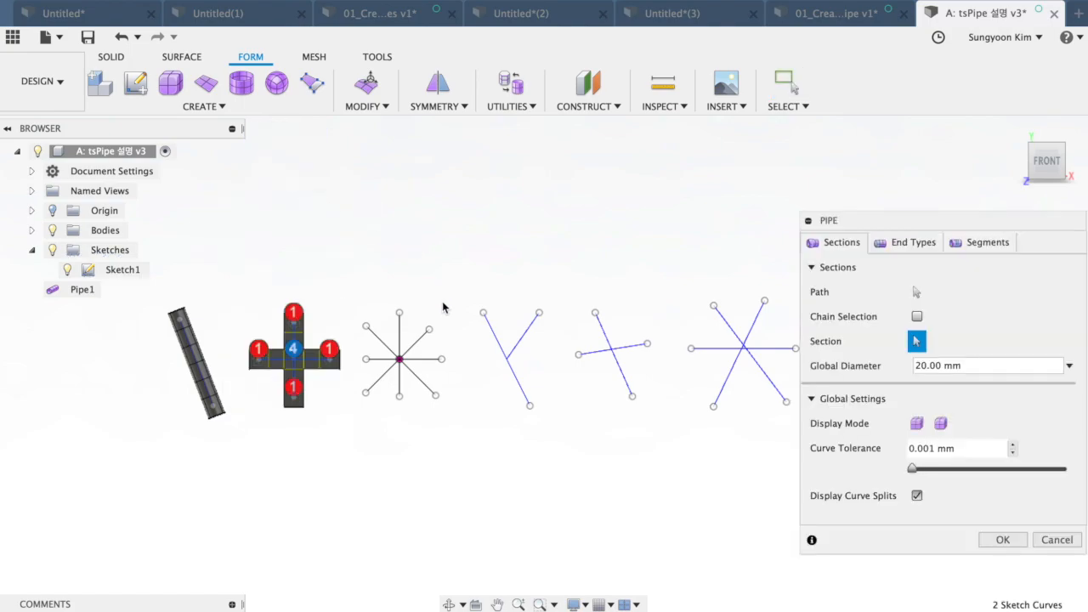
{"action": "left_click", "coordinate": [940, 424]}
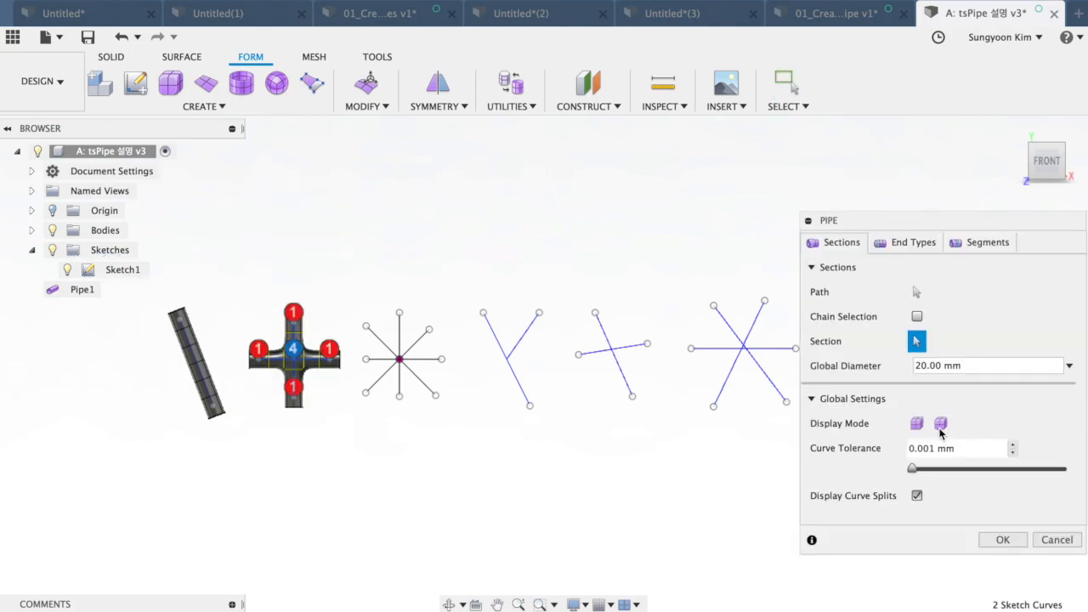
{"action": "key", "text": "Return"}
- Create a Pipe in smooth display along the eight-branch star next to the cross
{"action": "left_click_drag", "start_coordinate": [475, 292], "coordinate": [359, 455]}
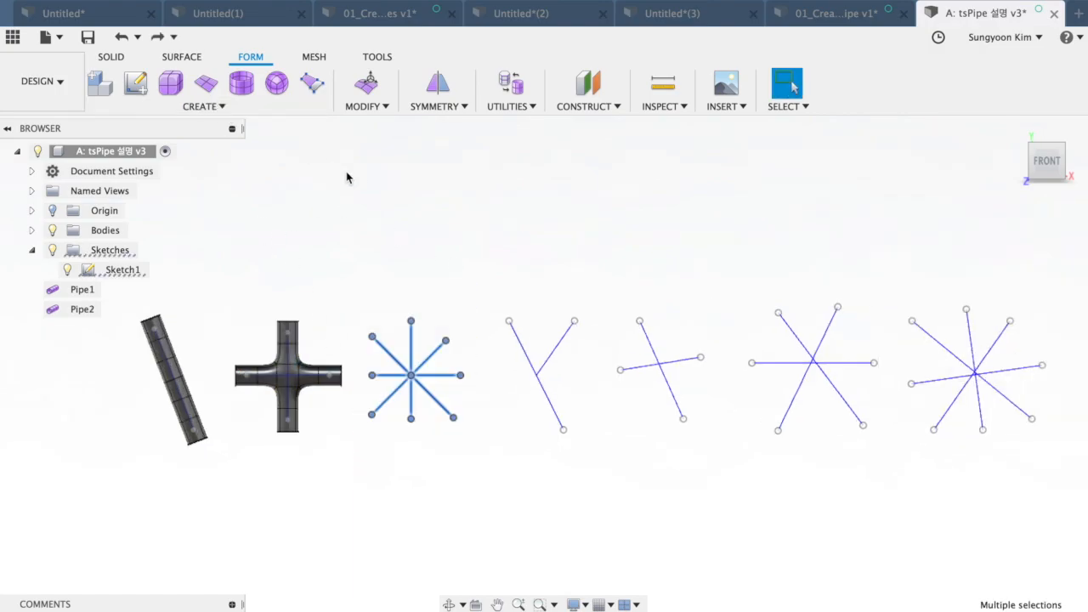
{"action": "right_click", "coordinate": [346, 176]}
{"action": "left_click", "coordinate": [361, 113]}
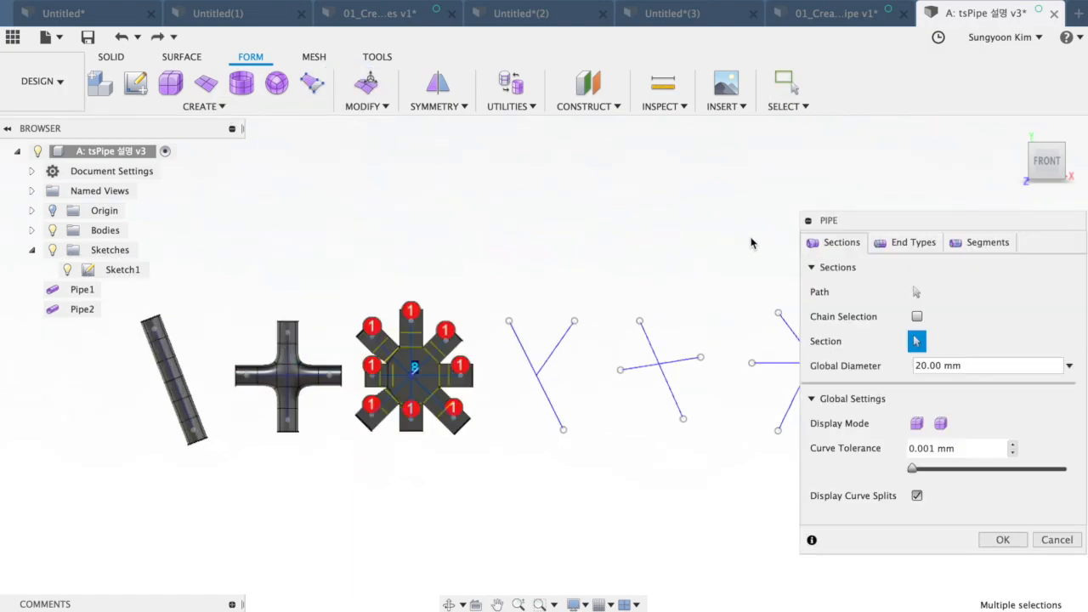
{"action": "left_click", "coordinate": [942, 423]}
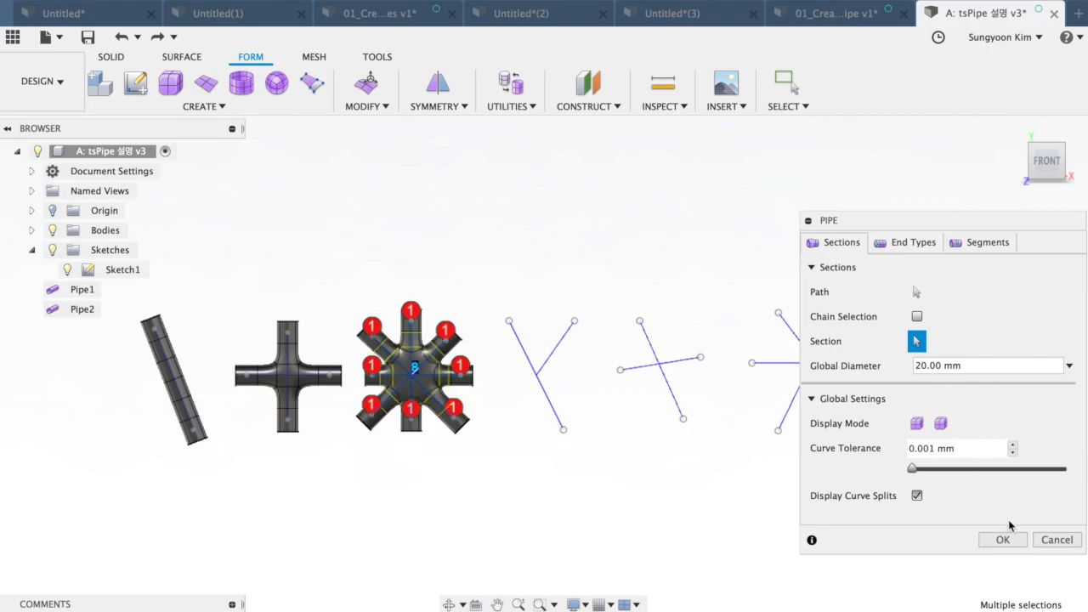
{"action": "left_click", "coordinate": [1000, 541]}
- Create a Pipe in smooth display along the Y-shaped sketch lines
{"action": "left_click_drag", "start_coordinate": [603, 283], "coordinate": [501, 476]}
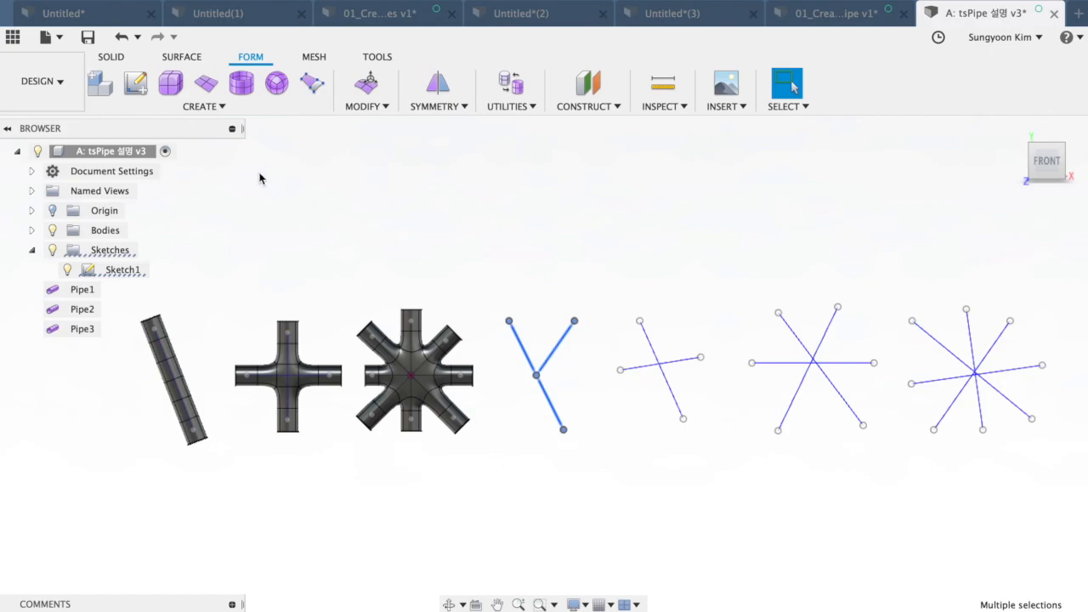
{"action": "right_click", "coordinate": [324, 218]}
{"action": "left_click", "coordinate": [340, 166]}
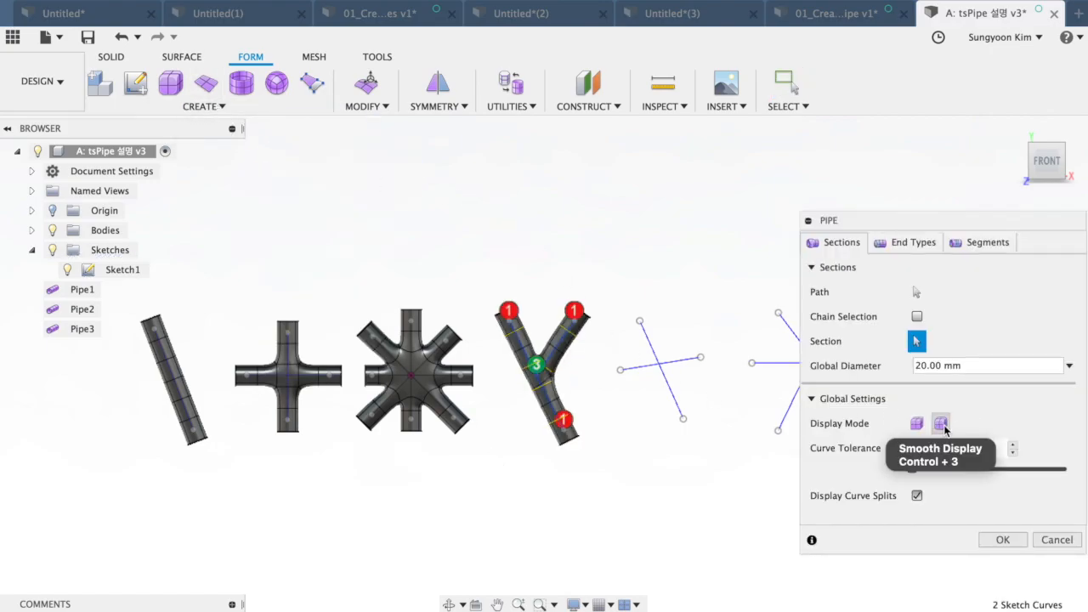
{"action": "left_click", "coordinate": [1002, 540]}
- Create a Pipe in smooth display along the tilted four-branch cross lines next to the Y shape
{"action": "middle_click_drag", "start_coordinate": [723, 505], "coordinate": [590, 483]}
{"action": "left_click_drag", "start_coordinate": [542, 324], "coordinate": [478, 437]}
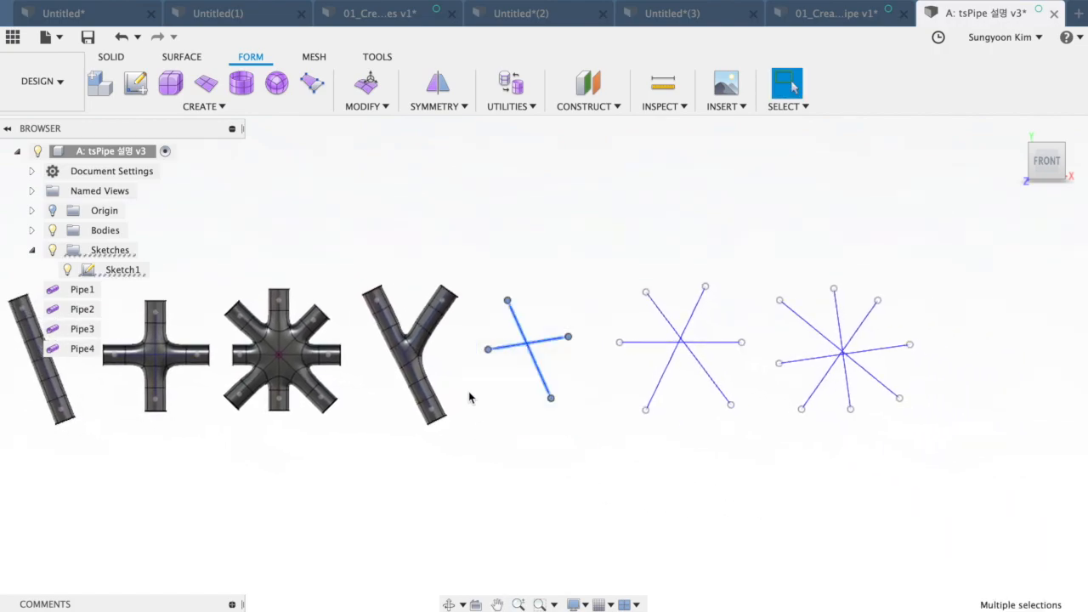
{"action": "right_click", "coordinate": [298, 178]}
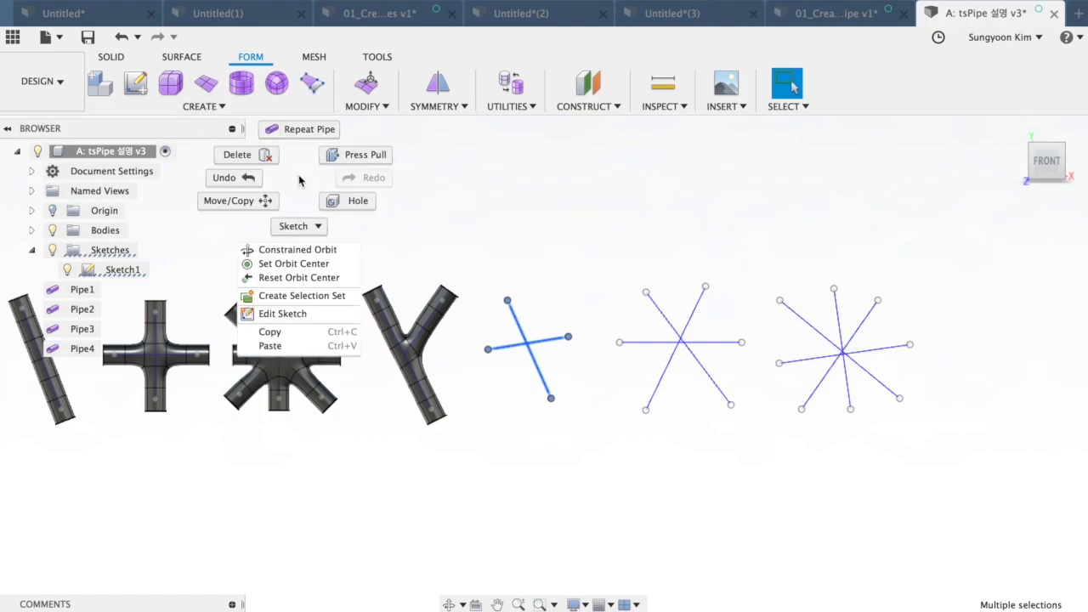
{"action": "left_click", "coordinate": [318, 133]}
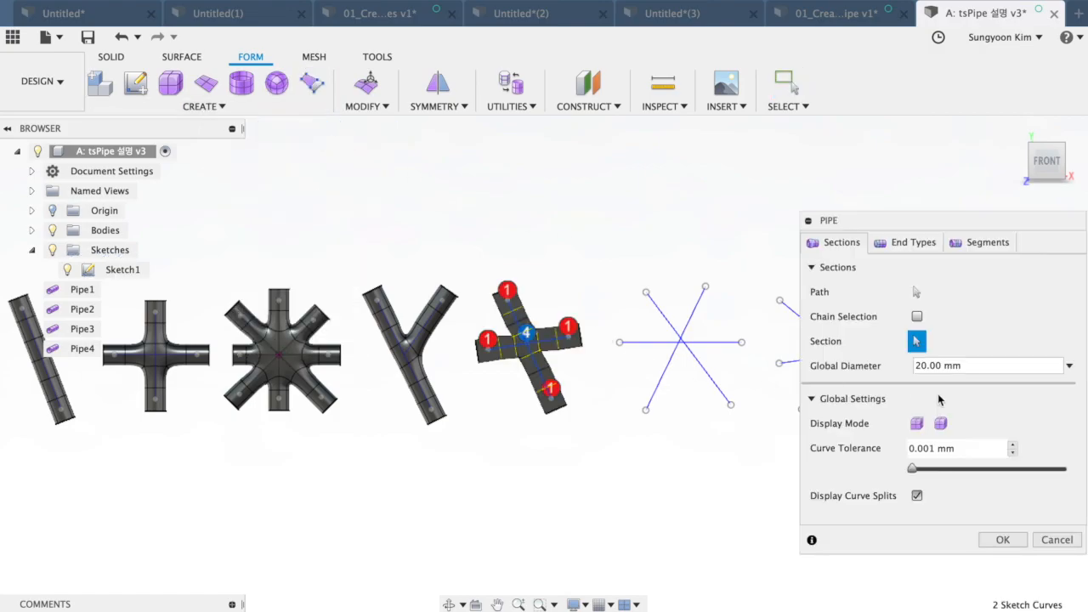
{"action": "scroll", "coordinate": [548, 432], "scroll_direction": "up", "scroll_amount": 5}
{"action": "middle_click_drag", "start_coordinate": [621, 437], "coordinate": [433, 451]}
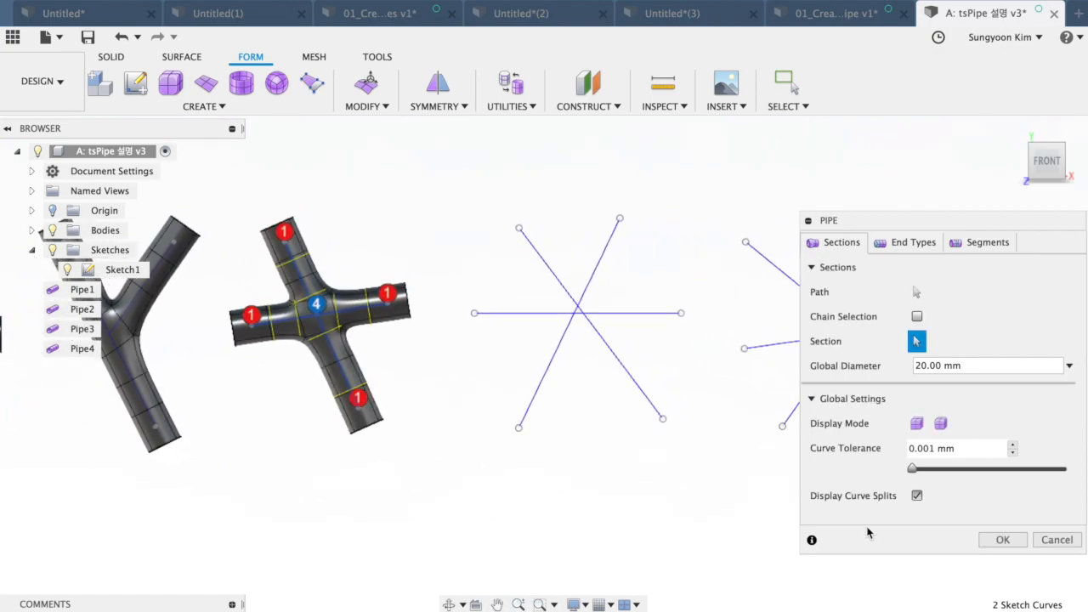
{"action": "left_click", "coordinate": [1002, 540]}
- Create a Pipe in smooth display along the skewed six-branch lines, using a curve tolerance of 0.852 mm
{"action": "scroll", "coordinate": [693, 343], "scroll_direction": "up", "scroll_amount": 2}
{"action": "scroll", "coordinate": [651, 383], "scroll_direction": "down", "scroll_amount": 1}
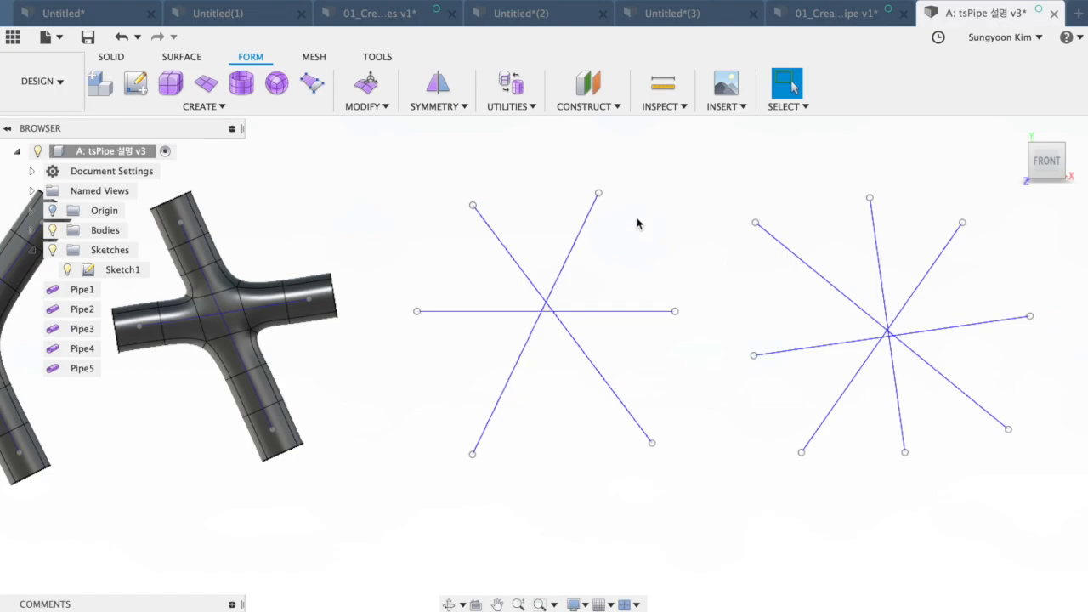
{"action": "mouse_move", "coordinate": [675, 164]}
{"action": "left_mouse_down"}
{"action": "mouse_move", "coordinate": [360, 522]}
{"action": "mouse_move", "coordinate": [389, 539]}
{"action": "left_mouse_up"}
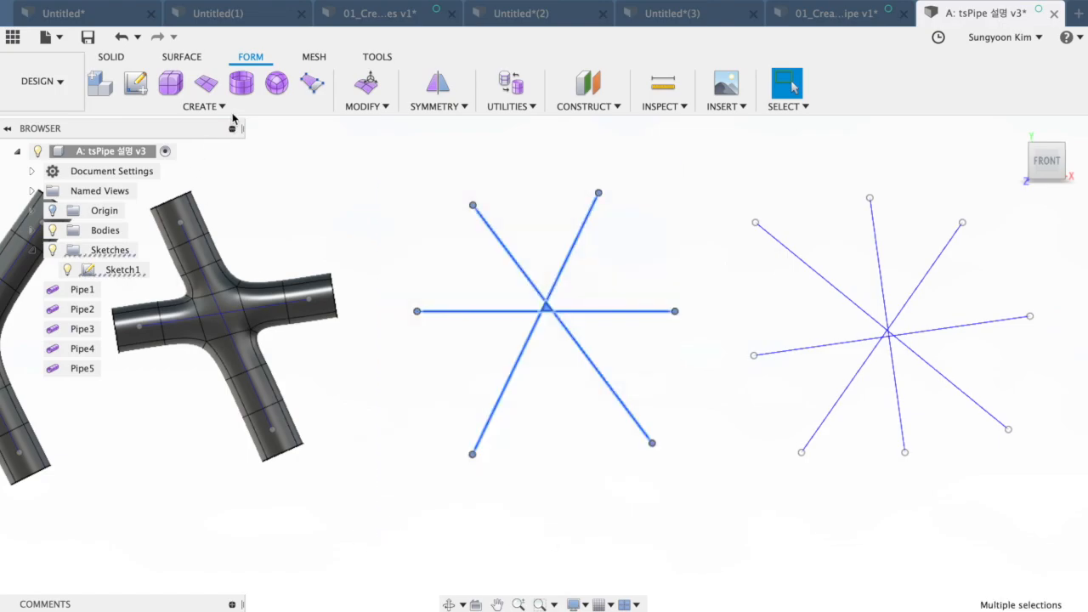
{"action": "right_click", "coordinate": [324, 187]}
{"action": "left_click", "coordinate": [347, 140]}
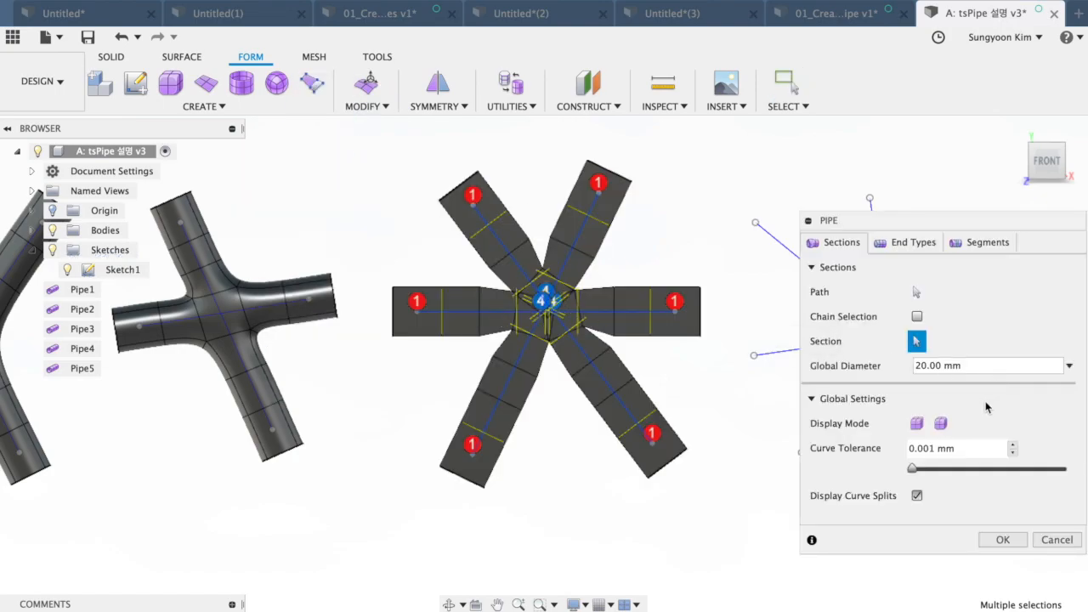
{"action": "left_click", "coordinate": [942, 424]}
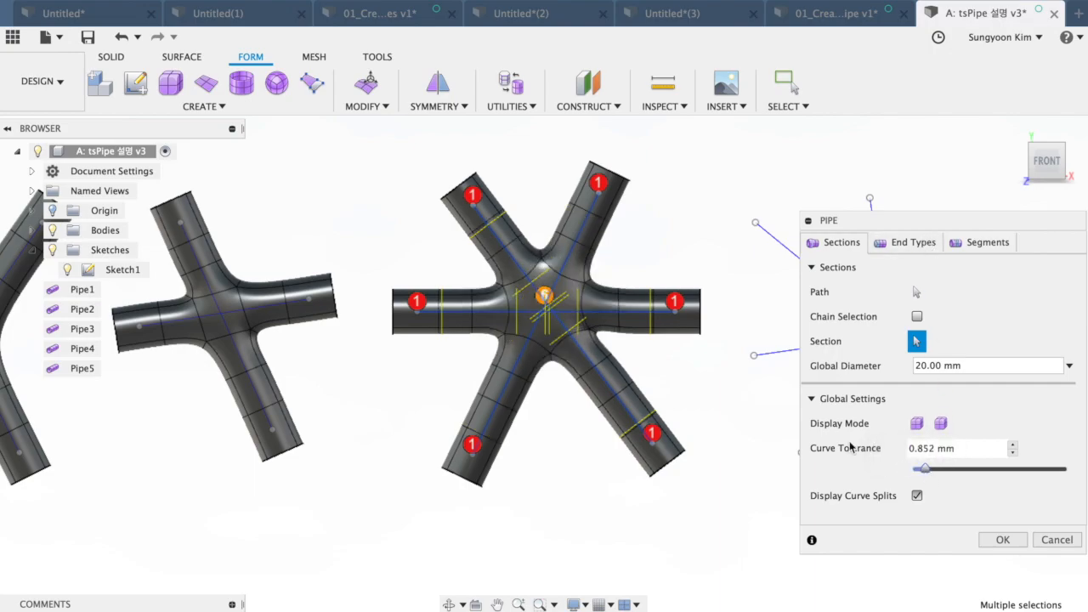
{"action": "scroll", "coordinate": [705, 372], "scroll_direction": "up", "scroll_amount": 3}
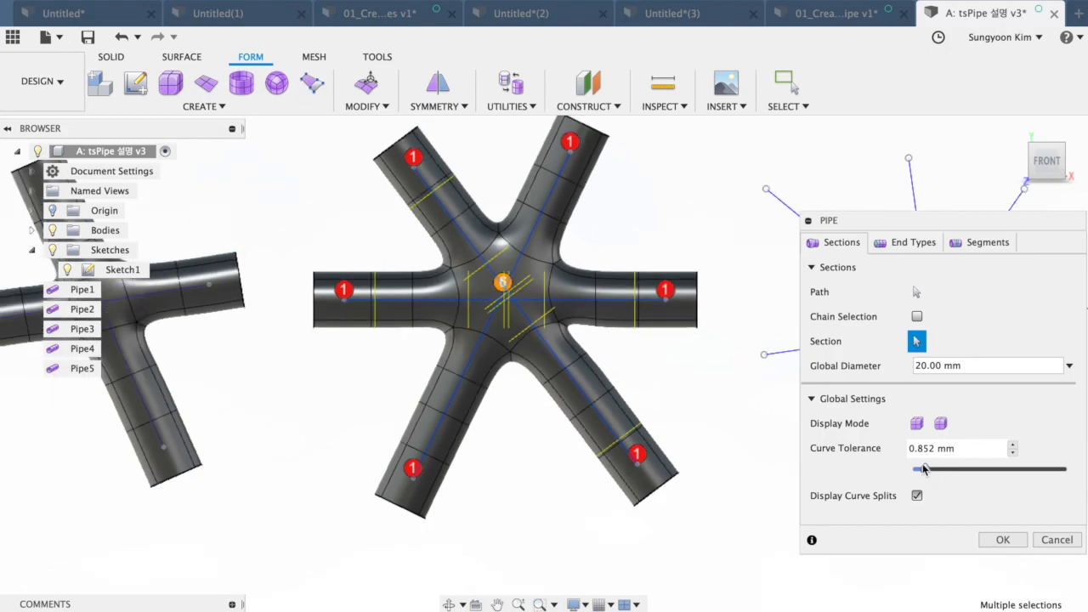
{"action": "left_click", "coordinate": [1001, 541]}
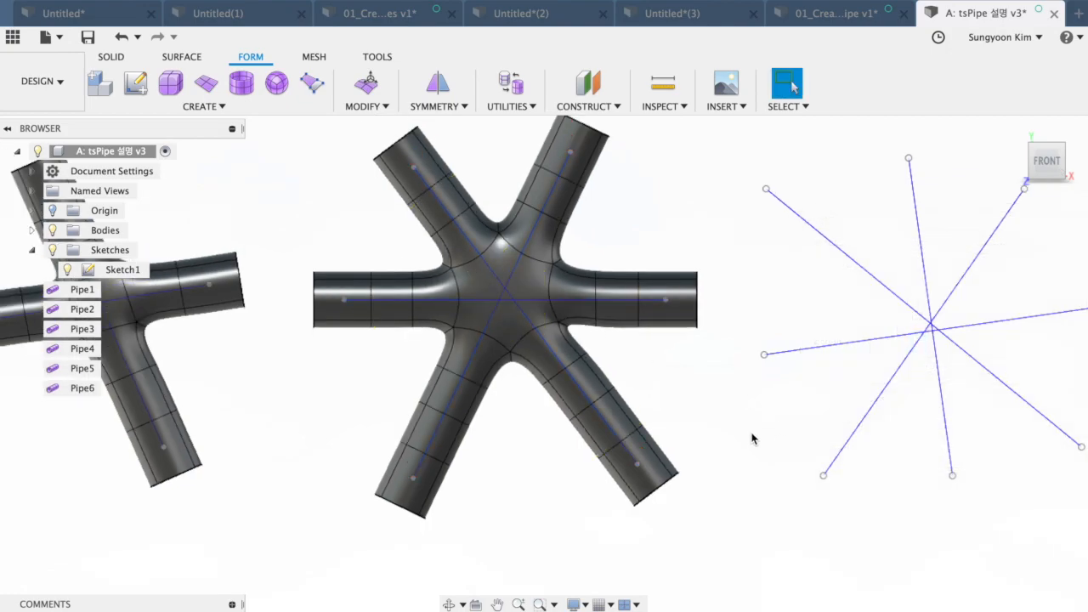
- Set up a Pipe in smooth display along the last skewed eight-branch lines with a curve tolerance of 1.224 mm
{"action": "scroll", "coordinate": [752, 440], "scroll_direction": "down", "scroll_amount": 2}
{"action": "middle_click_drag", "start_coordinate": [744, 436], "coordinate": [605, 415]}
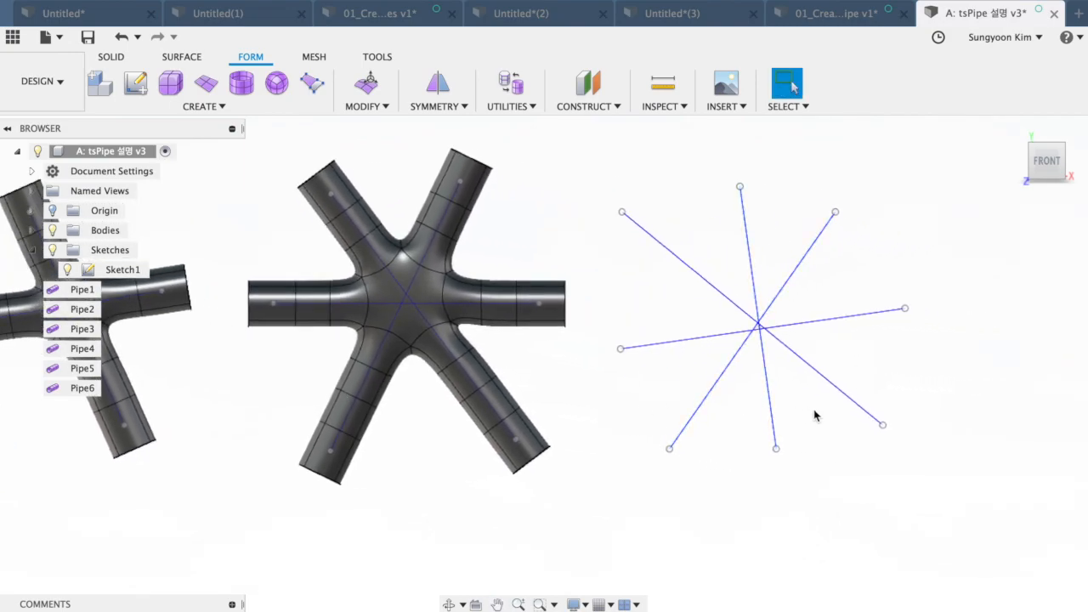
{"action": "mouse_move", "coordinate": [918, 175]}
{"action": "left_mouse_down"}
{"action": "mouse_move", "coordinate": [806, 195]}
{"action": "mouse_move", "coordinate": [615, 499]}
{"action": "left_mouse_up"}
{"action": "right_click", "coordinate": [647, 179]}
{"action": "left_click", "coordinate": [649, 127]}
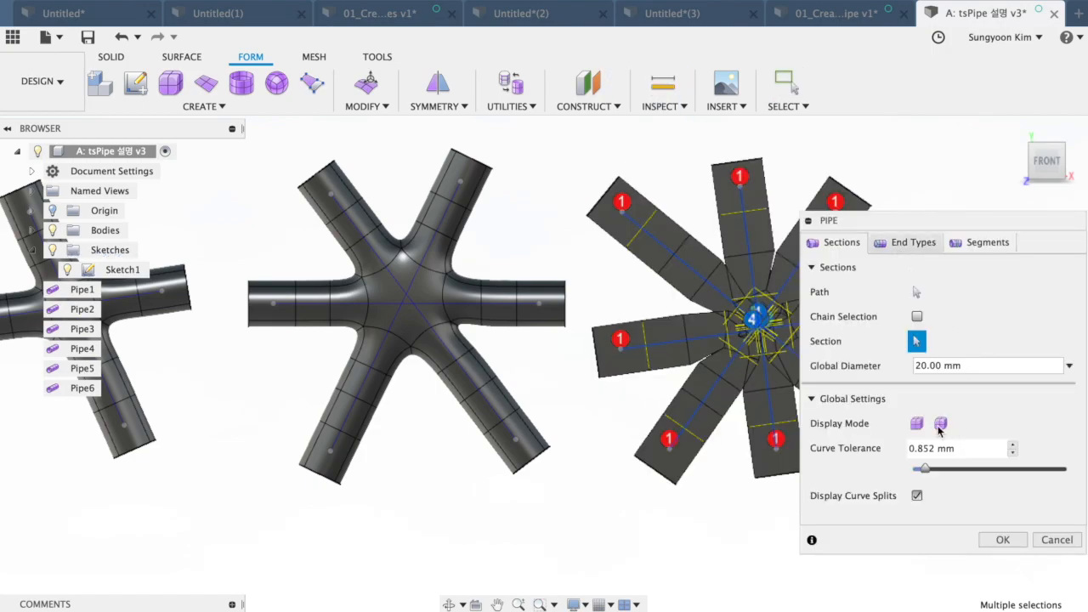
{"action": "middle_click_drag", "start_coordinate": [700, 519], "coordinate": [431, 479]}
{"action": "scroll", "coordinate": [710, 339], "scroll_direction": "up", "scroll_amount": 5}
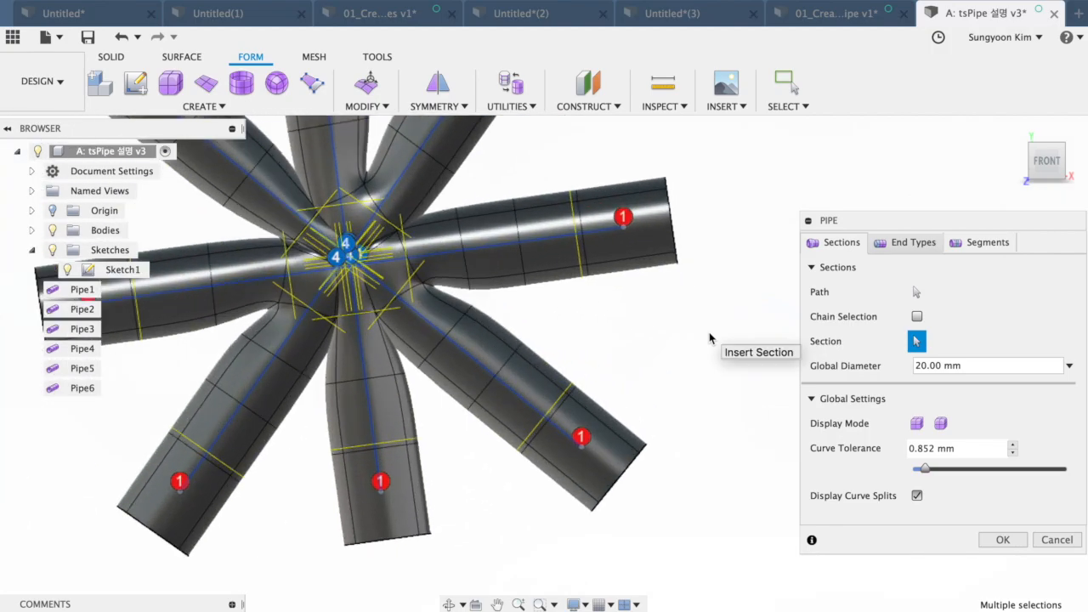
{"action": "middle_click_drag", "start_coordinate": [711, 340], "coordinate": [707, 371]}
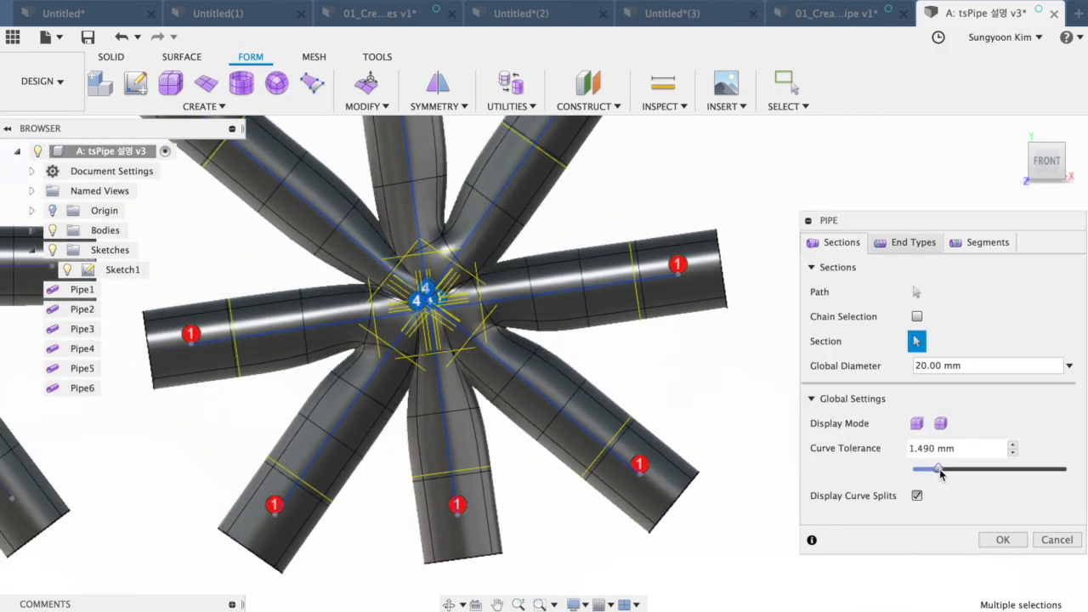
{"action": "left_click_drag", "start_coordinate": [936, 469], "coordinate": [929, 470]}
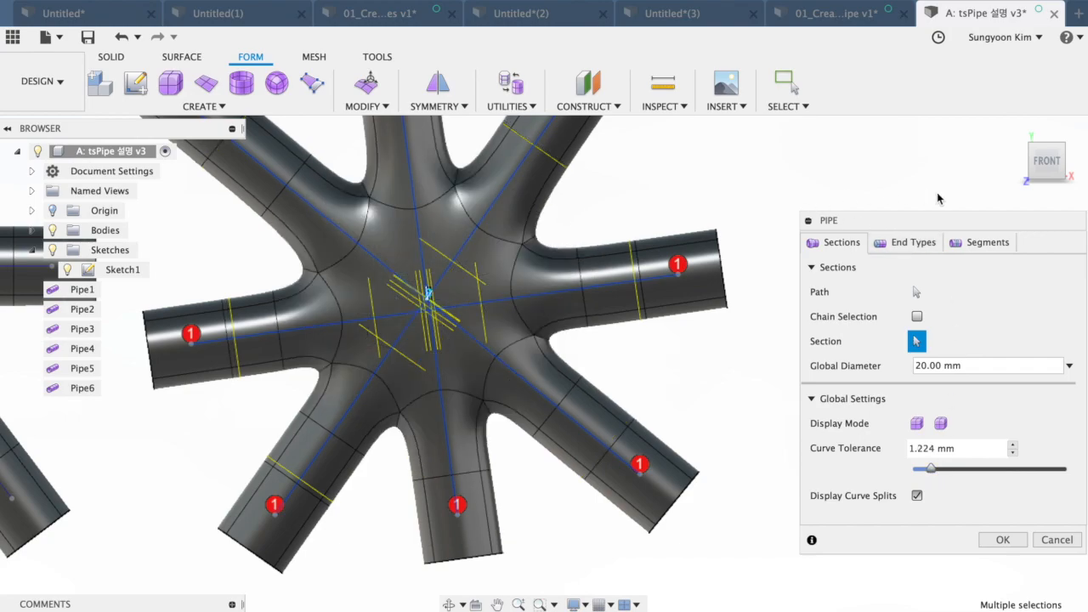
- Examine the overlapping sections at the centre of the skewed eight-branch junction up close and complete the pipe
{"action": "left_click_drag", "start_coordinate": [1037, 170], "coordinate": [1022, 167]}
{"action": "scroll", "coordinate": [434, 287], "scroll_direction": "up", "scroll_amount": 2}
{"action": "scroll", "coordinate": [470, 314], "scroll_direction": "up", "scroll_amount": 5}
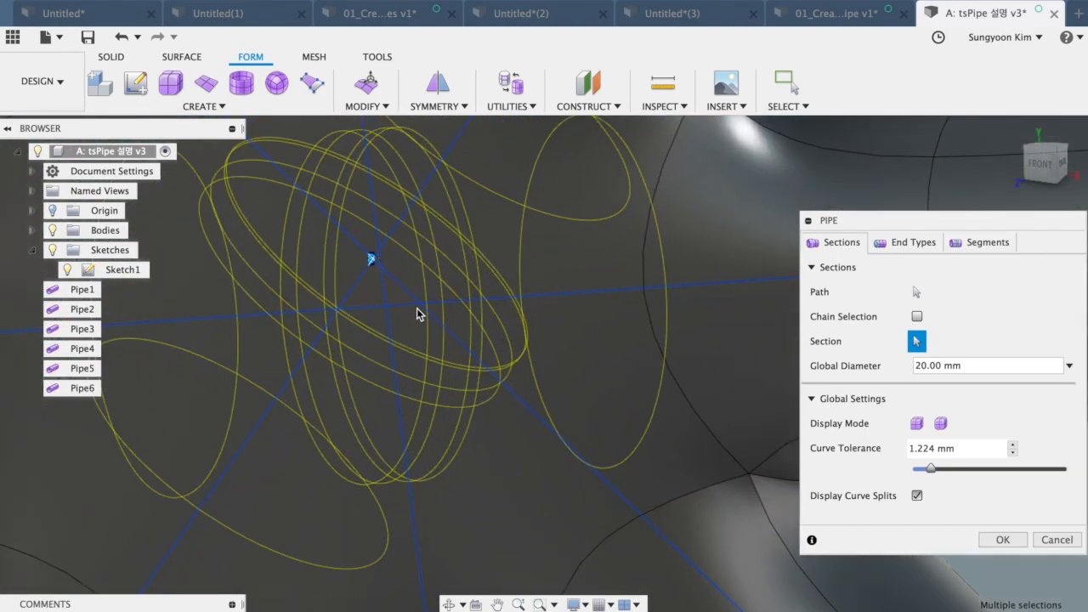
{"action": "scroll", "coordinate": [417, 312], "scroll_direction": "down", "scroll_amount": 6}
{"action": "scroll", "coordinate": [418, 313], "scroll_direction": "down", "scroll_amount": 1}
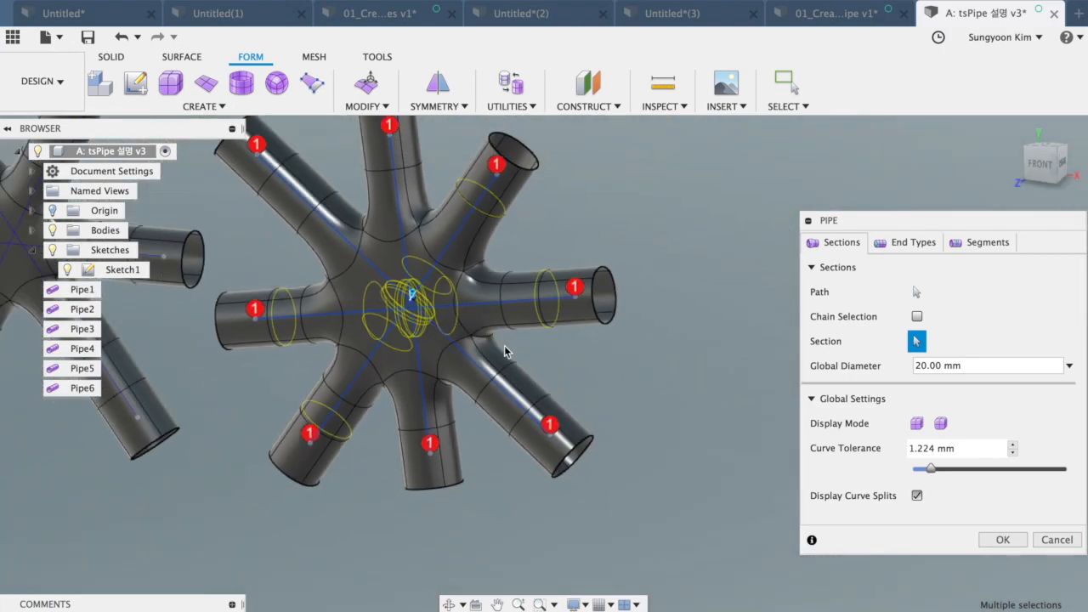
{"action": "left_click_drag", "start_coordinate": [1042, 165], "coordinate": [1059, 155]}
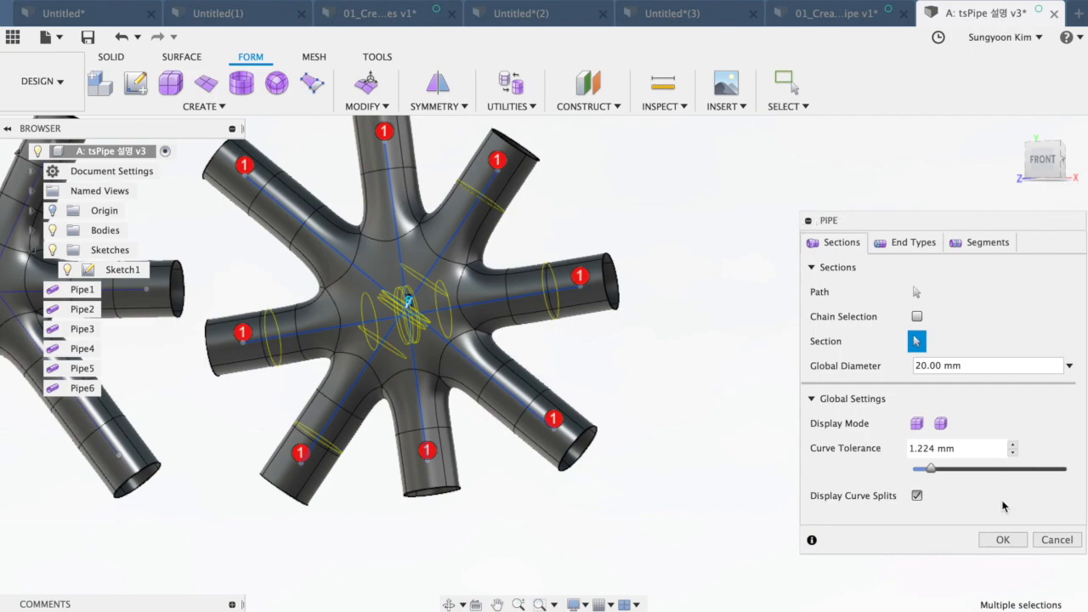
{"action": "scroll", "coordinate": [709, 288], "scroll_direction": "down", "scroll_amount": 4}
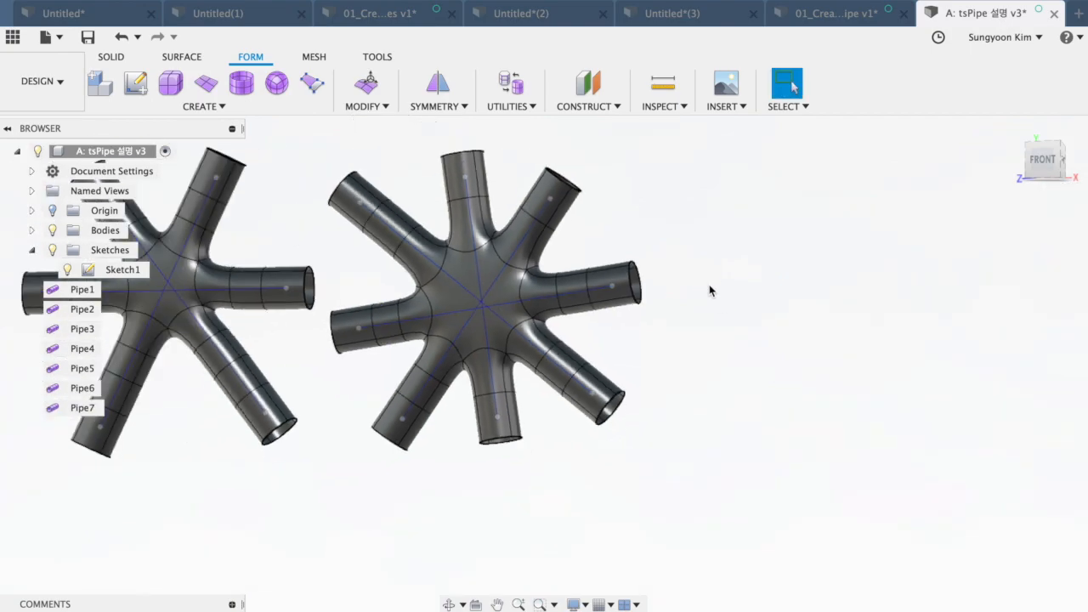
- Bring all seven pipes into an angled view and hide Sketch1
{"action": "middle_click_drag", "start_coordinate": [312, 429], "coordinate": [570, 460]}
{"action": "scroll", "coordinate": [499, 472], "scroll_direction": "down", "scroll_amount": 2}
{"action": "middle_click_drag", "start_coordinate": [392, 495], "coordinate": [578, 452]}
{"action": "mouse_move", "coordinate": [1050, 148]}
{"action": "left_mouse_down"}
{"action": "mouse_move", "coordinate": [1025, 155]}
{"action": "mouse_move", "coordinate": [1051, 148]}
{"action": "left_mouse_up"}
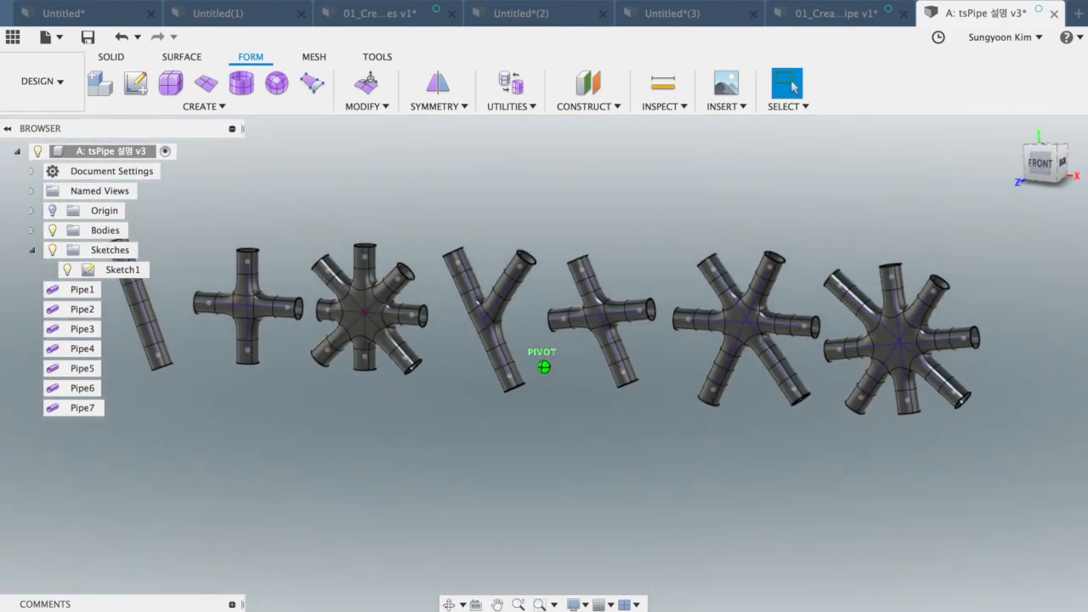
{"action": "left_click", "coordinate": [68, 269]}
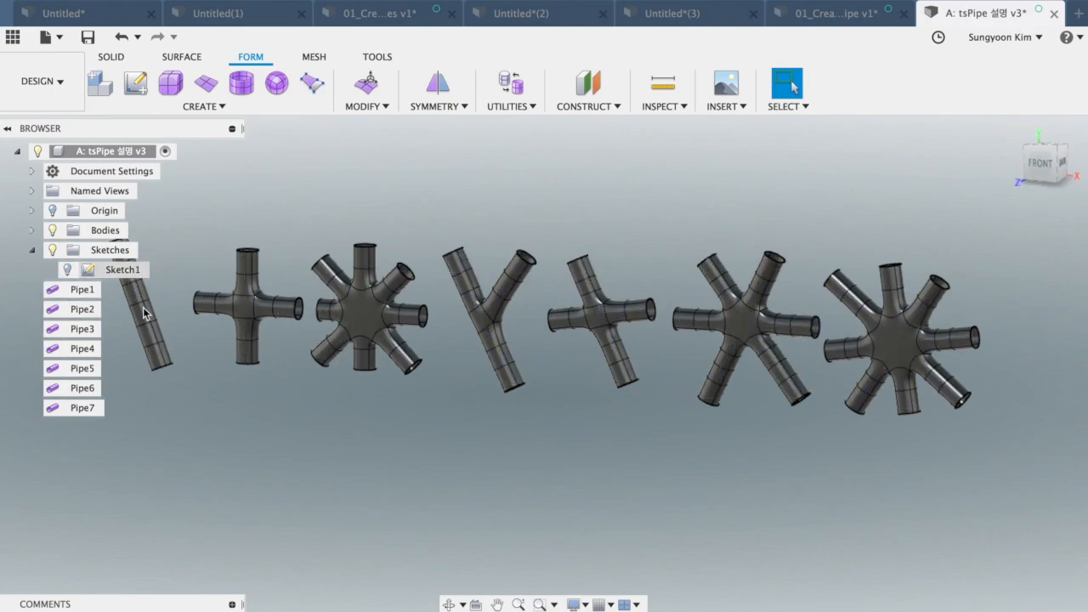
{"action": "scroll", "coordinate": [454, 439], "scroll_direction": "up", "scroll_amount": 3}
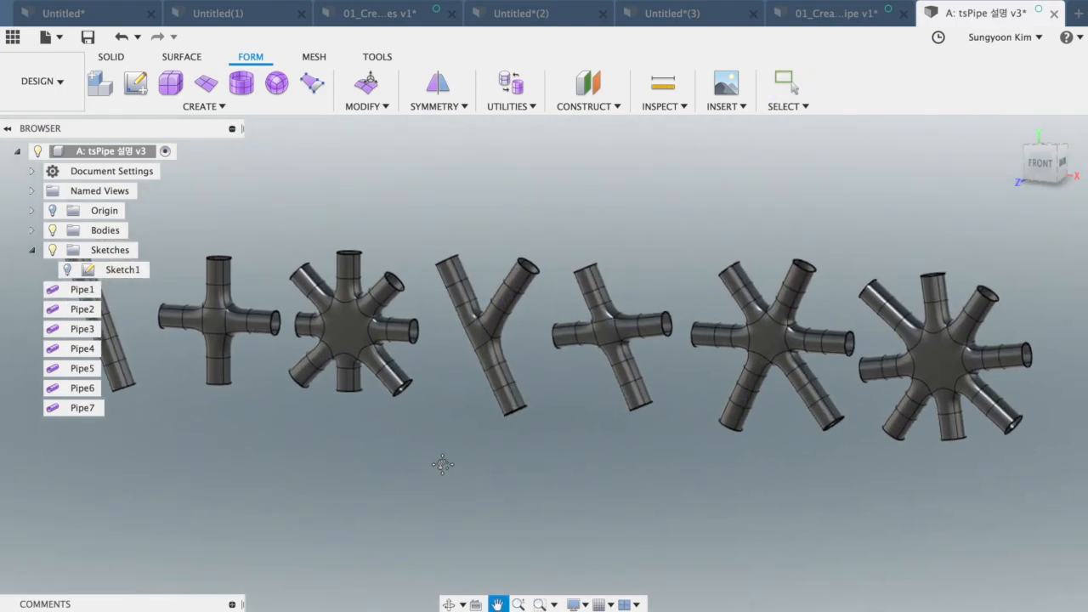
{"action": "right_click", "coordinate": [81, 409]}
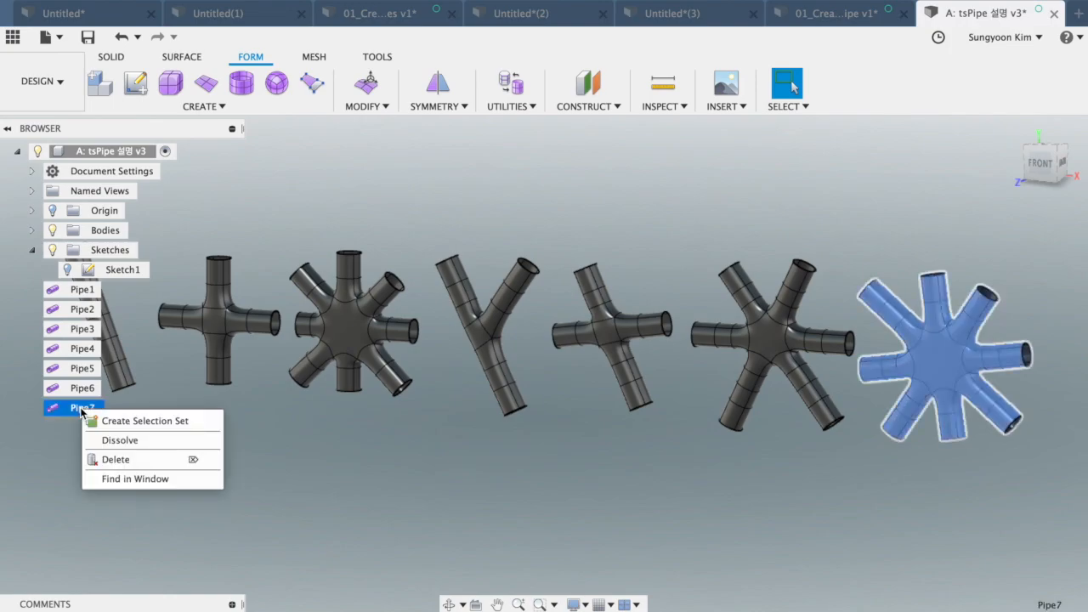
{"action": "left_click", "coordinate": [346, 457]}
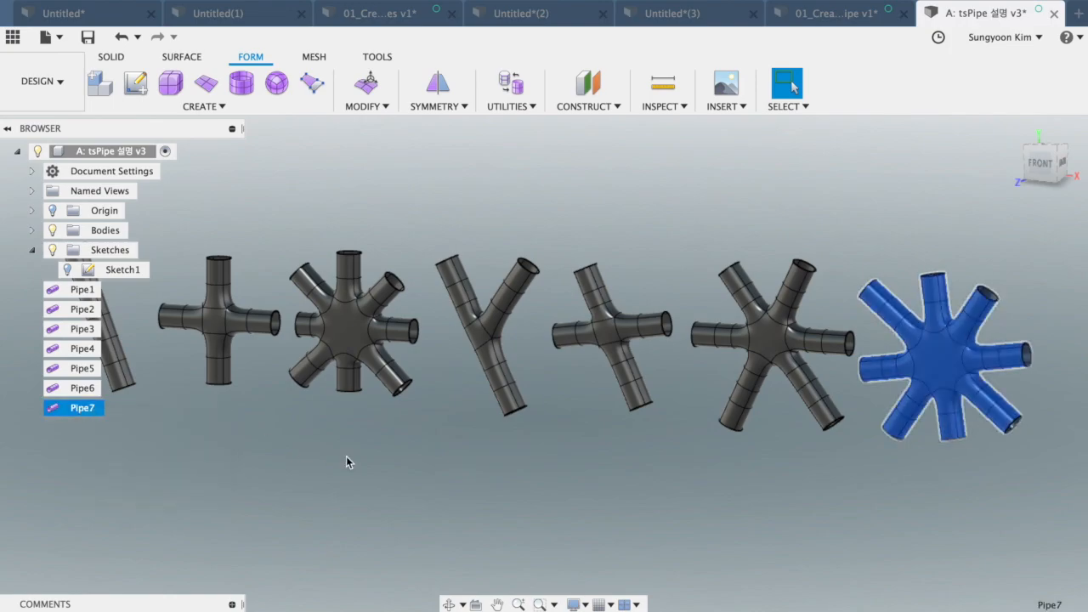
{"action": "left_click", "coordinate": [346, 457]}
{"action": "scroll", "coordinate": [347, 463], "scroll_direction": "up", "scroll_amount": 1}
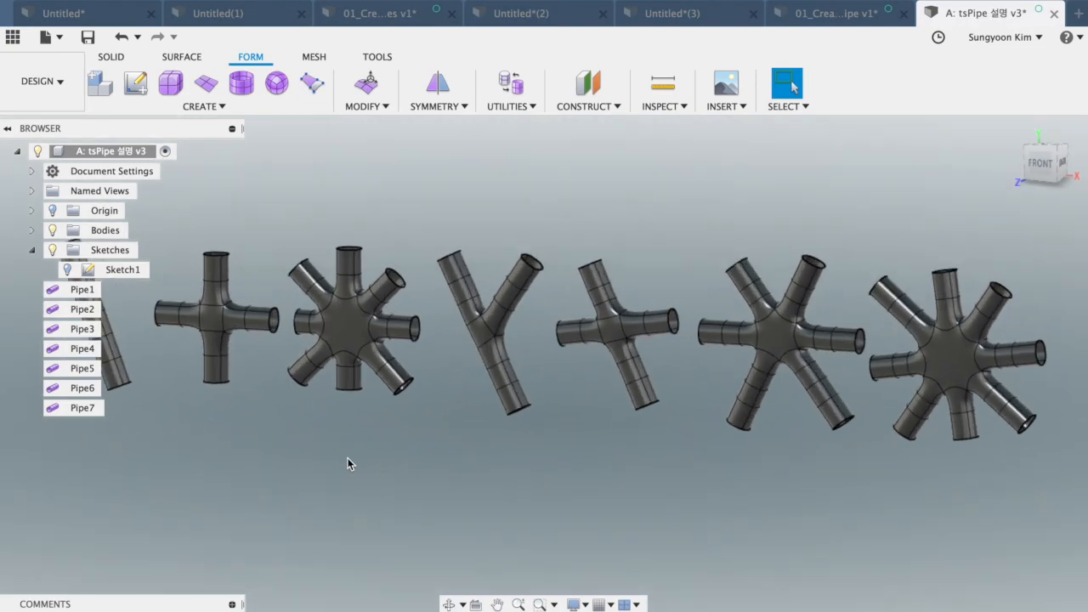
- Convert the skewed eight-branch T-Spline body, Body7, to a BRep as a new body
{"action": "left_click", "coordinate": [31, 233]}
{"action": "right_click", "coordinate": [124, 374]}
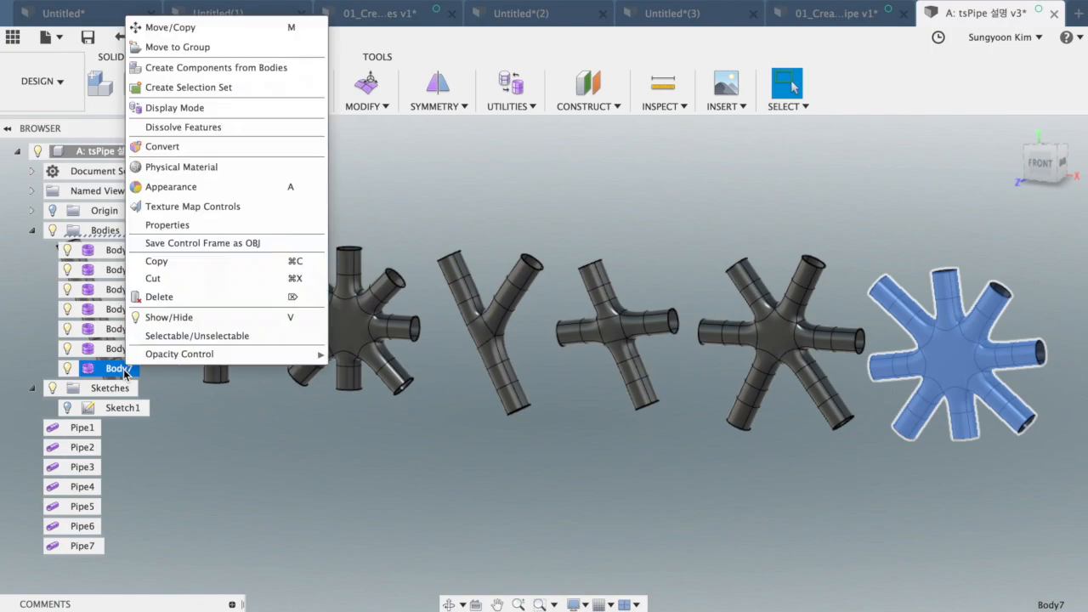
{"action": "left_click", "coordinate": [247, 145]}
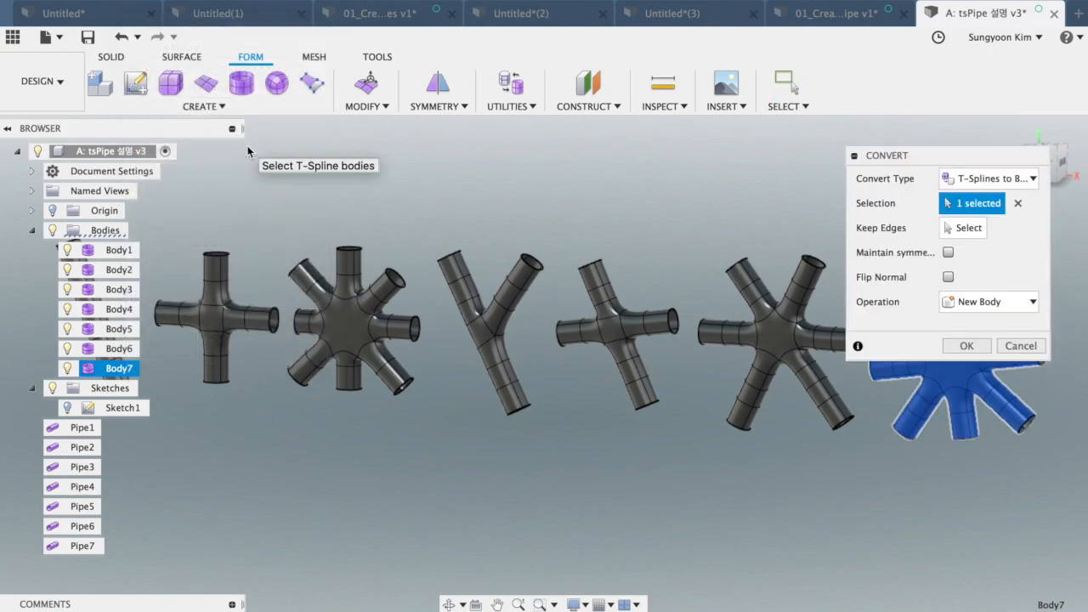
{"action": "middle_click_drag", "start_coordinate": [801, 192], "coordinate": [452, 194]}
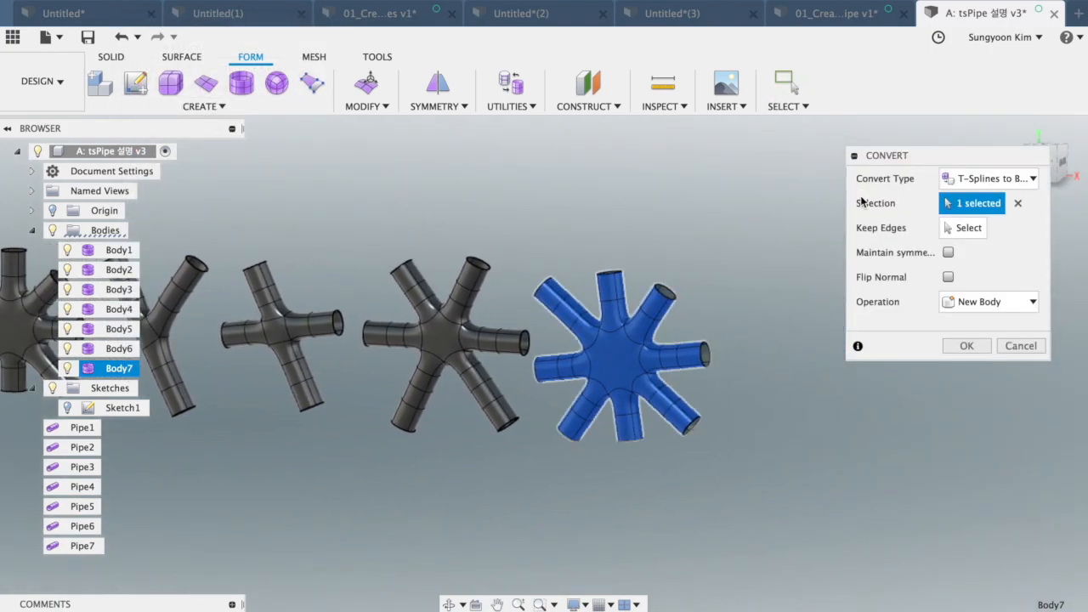
{"action": "left_click", "coordinate": [961, 352]}
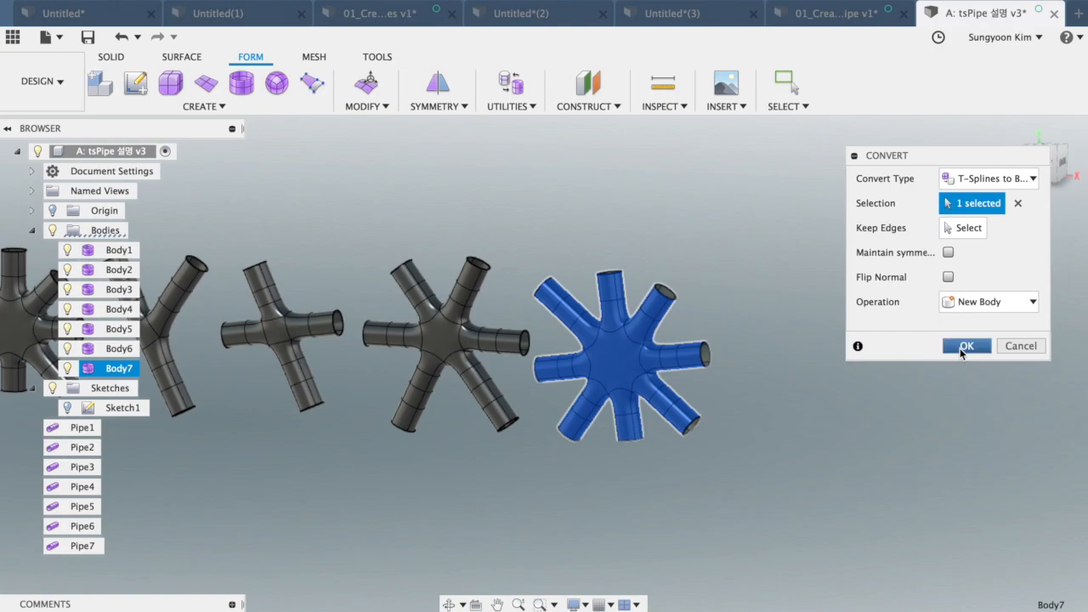
- Inspect the converted eight-branch body and check which items Pipe6 and Body8 correspond to in the model
{"action": "scroll", "coordinate": [768, 364], "scroll_direction": "up", "scroll_amount": 4}
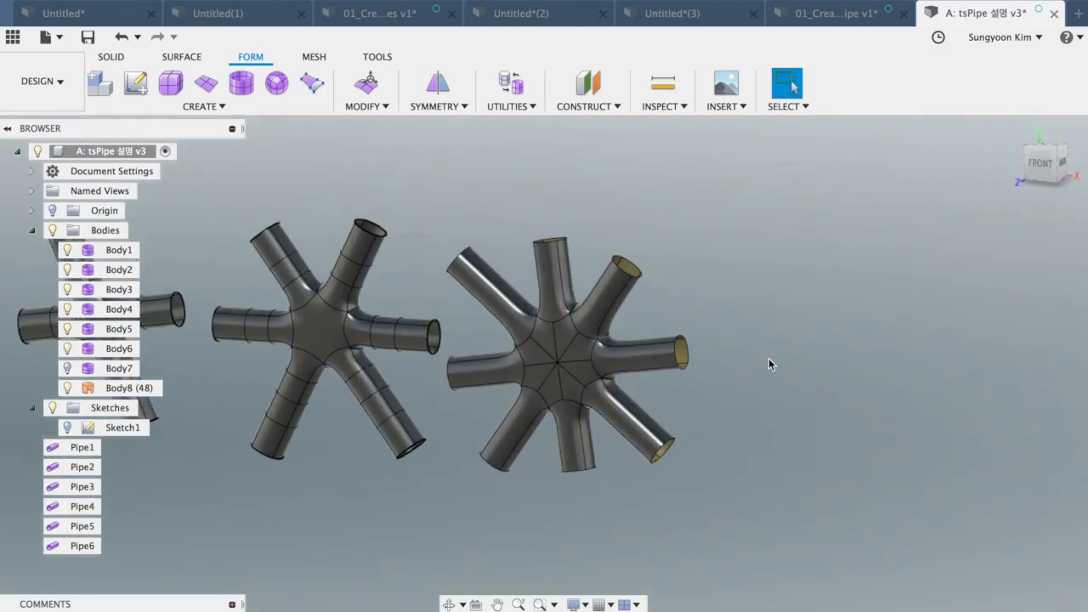
{"action": "mouse_move", "coordinate": [1046, 171]}
{"action": "left_mouse_down"}
{"action": "mouse_move", "coordinate": [1020, 174]}
{"action": "mouse_move", "coordinate": [1057, 213]}
{"action": "mouse_move", "coordinate": [1066, 175]}
{"action": "mouse_move", "coordinate": [1032, 164]}
{"action": "left_mouse_up"}
{"action": "scroll", "coordinate": [792, 260], "scroll_direction": "down", "scroll_amount": 3}
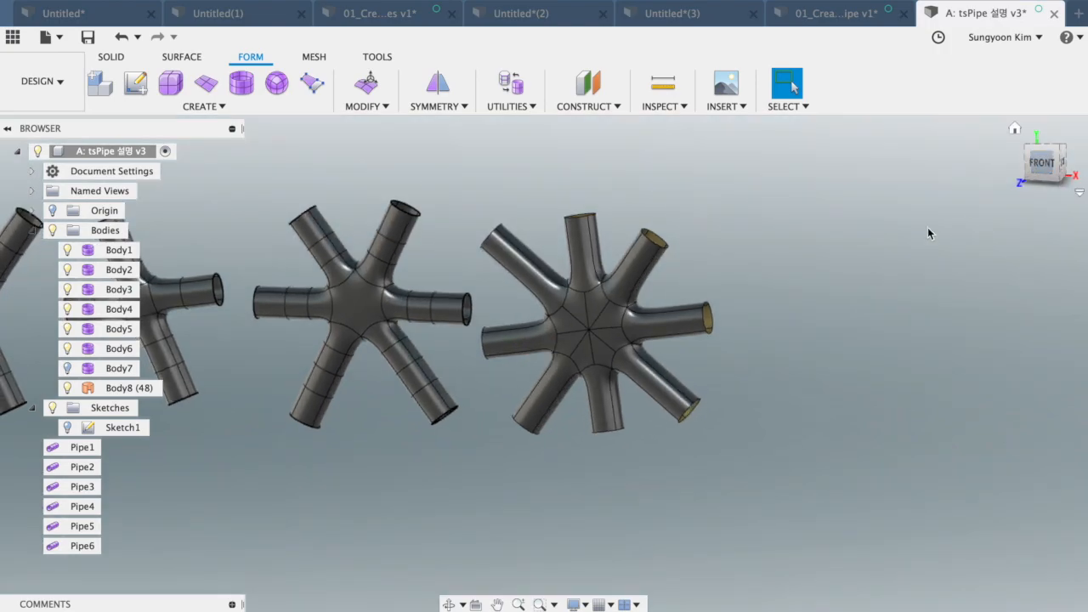
{"action": "left_click", "coordinate": [117, 546]}
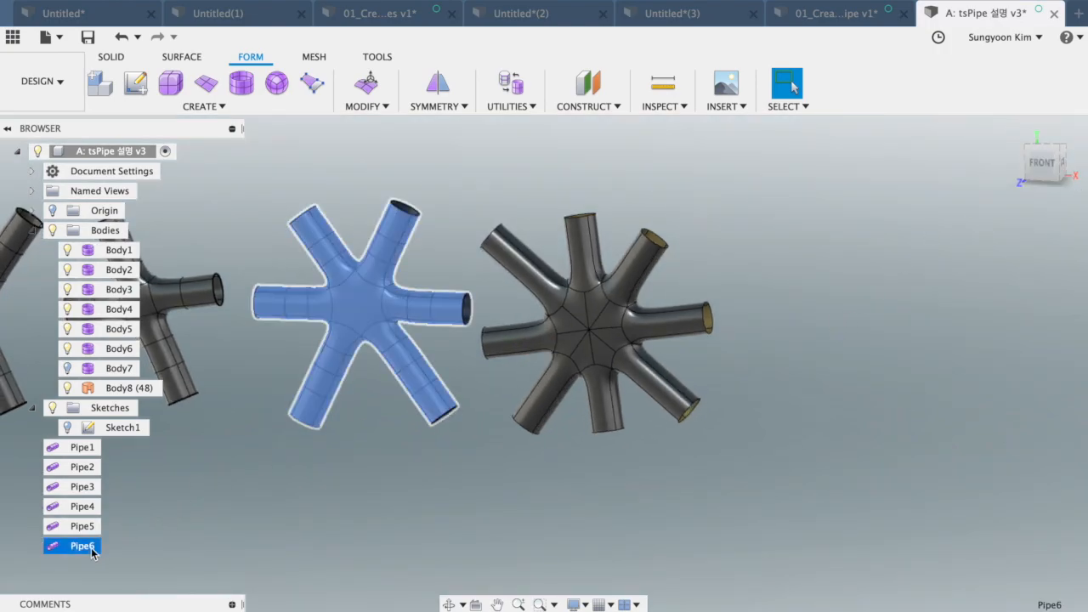
{"action": "left_click", "coordinate": [134, 391]}
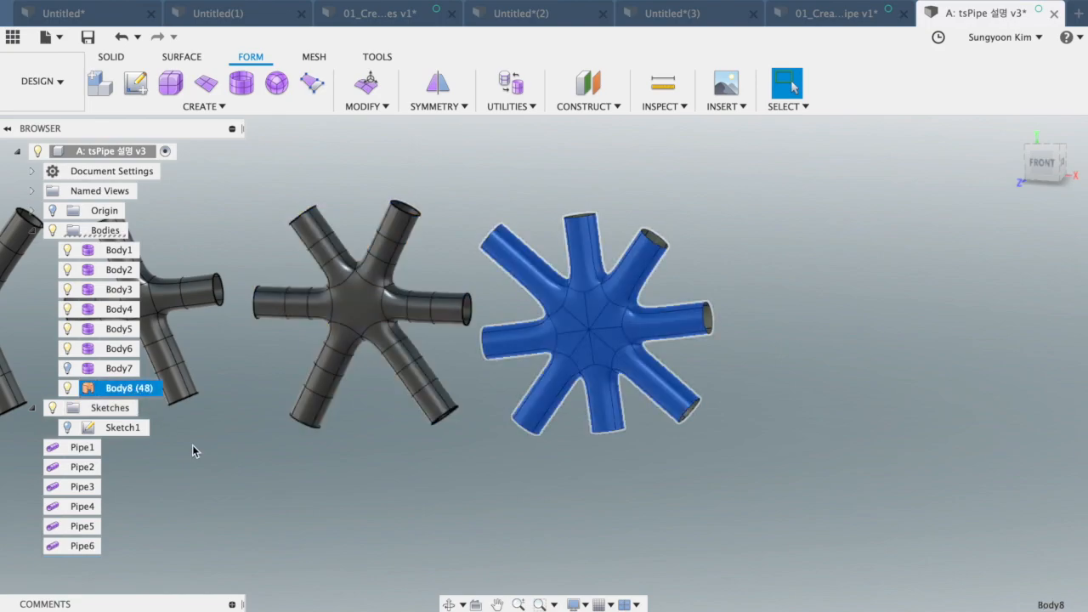
- Undo the BRep conversion and the pipe creation of the skewed eight-branch junction, leaving its bare sketch lines
{"action": "left_click", "coordinate": [67, 369]}
{"action": "left_click", "coordinate": [232, 448]}
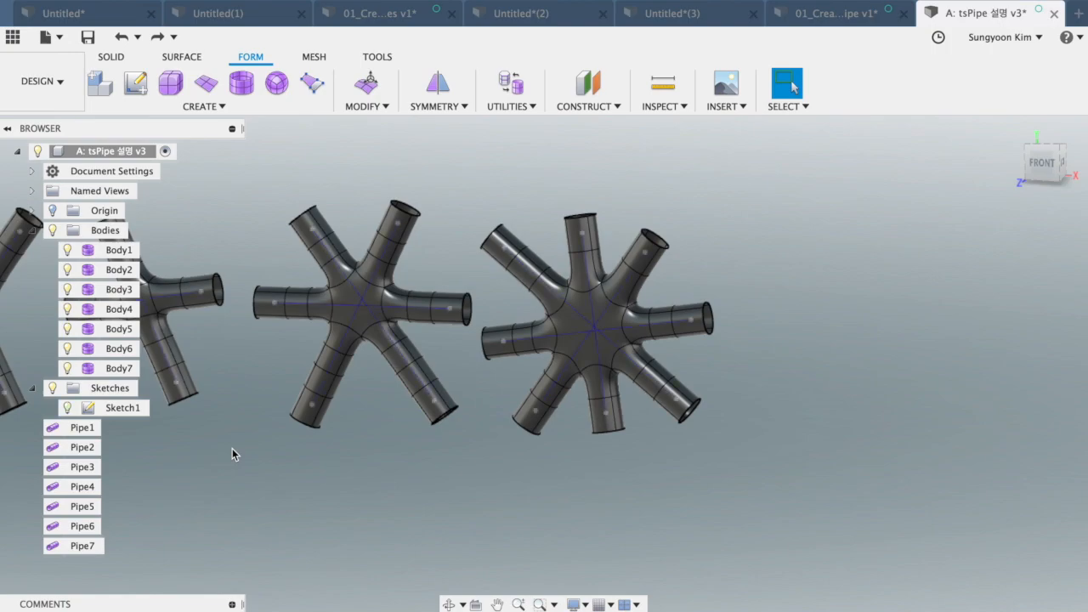
{"action": "key", "text": "super+z"}
- Create a smooth-display T-Spline pipe over the eight skewed lines with a 20 mm global diameter and a 0.001 mm curve tolerance
{"action": "left_click_drag", "start_coordinate": [706, 197], "coordinate": [500, 461]}
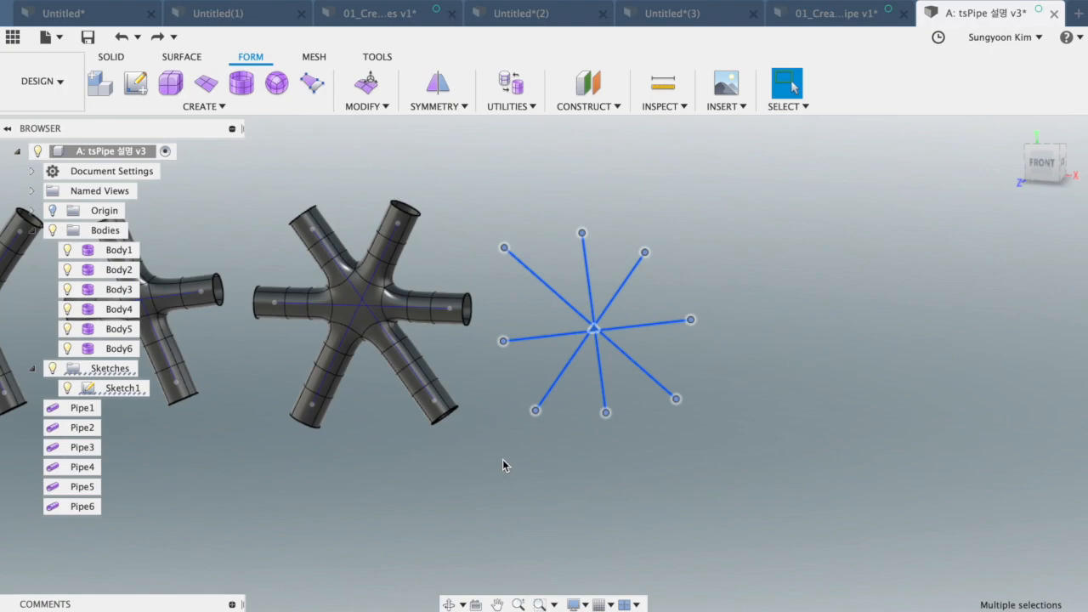
{"action": "left_click", "coordinate": [232, 109]}
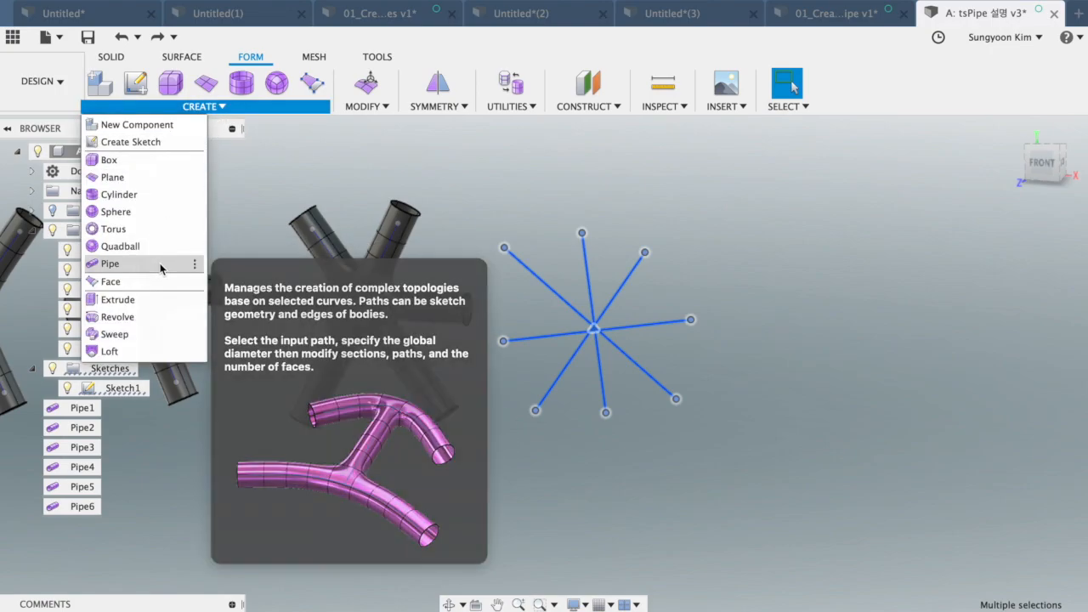
{"action": "left_click", "coordinate": [160, 269]}
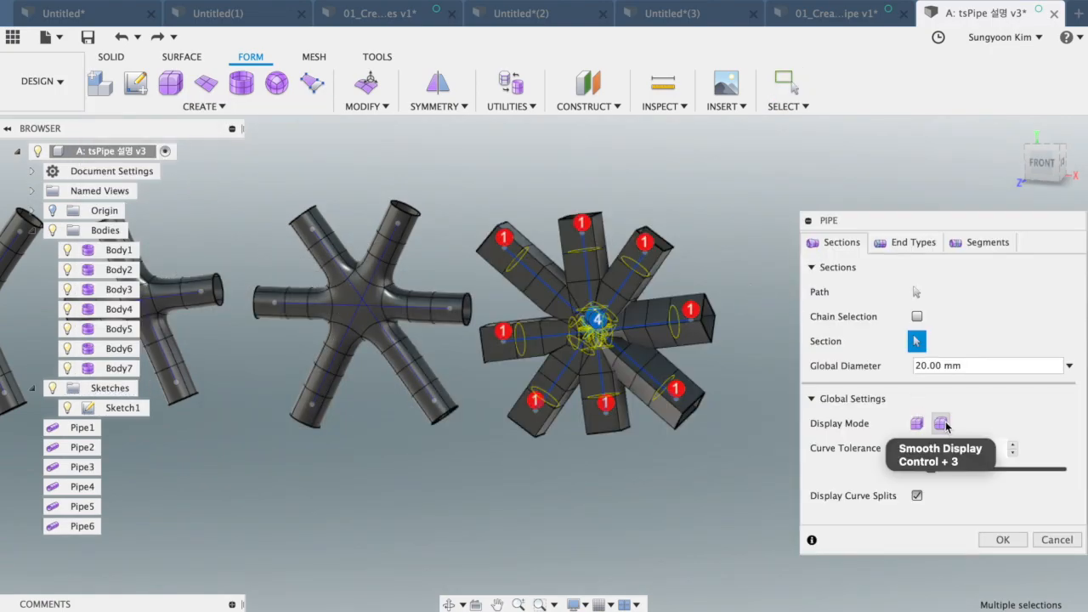
{"action": "left_click", "coordinate": [941, 424]}
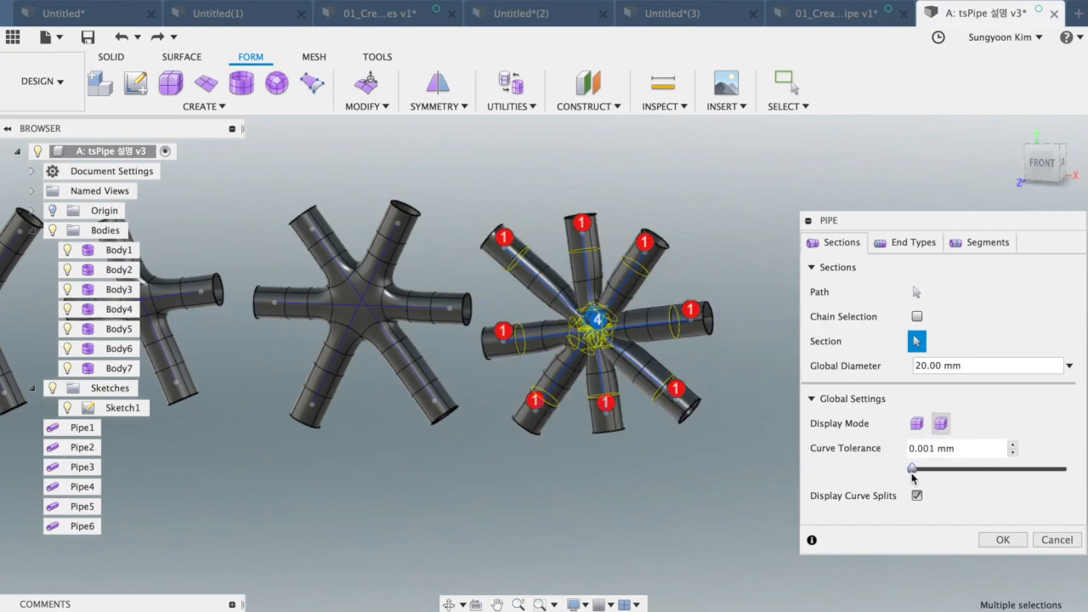
{"action": "left_click", "coordinate": [1004, 541]}
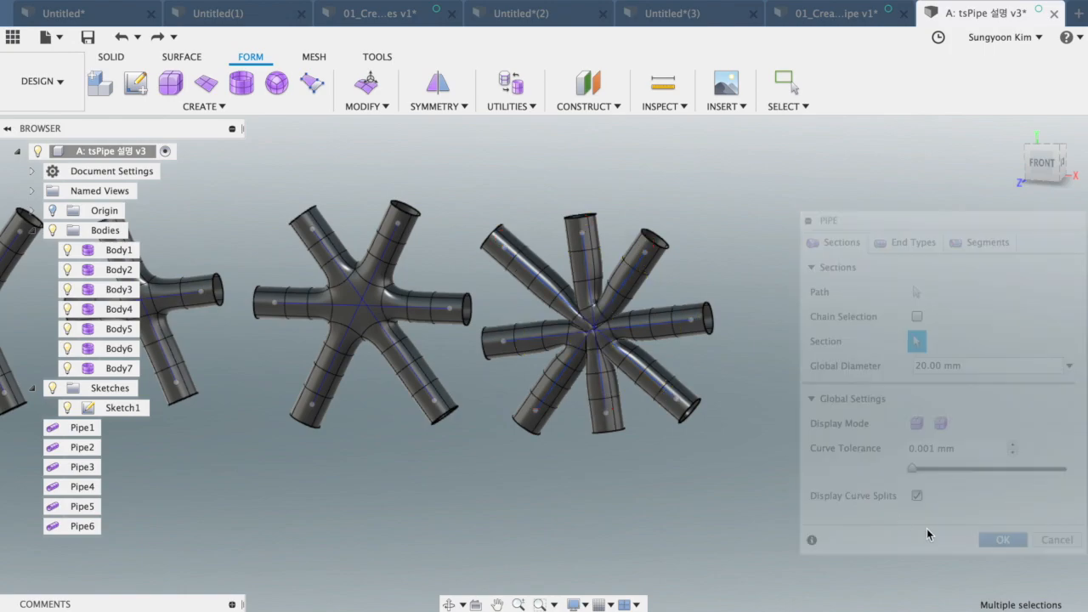
- Try to convert the low-tolerance eight-branch pipe body, Body7, from T-Splines to a BRep as a new body
{"action": "scroll", "coordinate": [722, 393], "scroll_direction": "up", "scroll_amount": 8}
{"action": "scroll", "coordinate": [692, 361], "scroll_direction": "up", "scroll_amount": 3}
{"action": "middle_click_drag", "start_coordinate": [678, 339], "coordinate": [829, 458]}
{"action": "scroll", "coordinate": [790, 426], "scroll_direction": "down", "scroll_amount": 8}
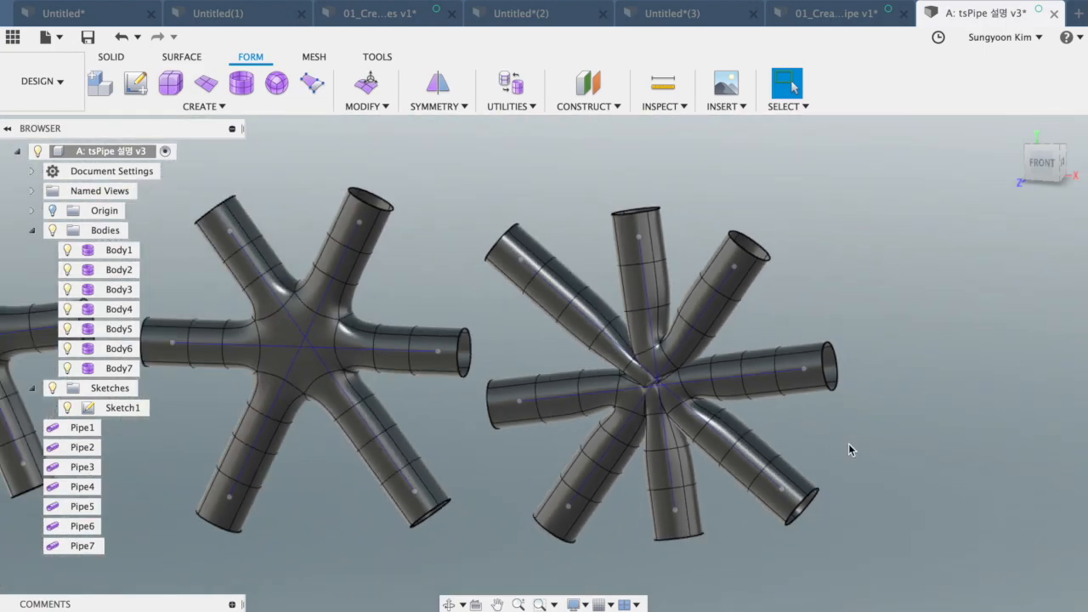
{"action": "left_click", "coordinate": [126, 373]}
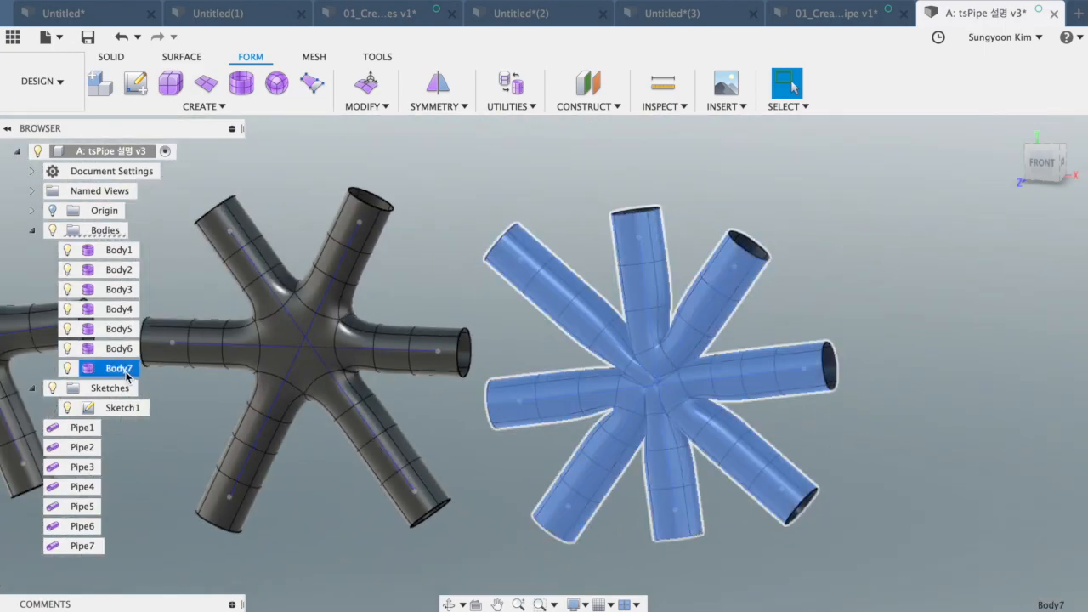
{"action": "right_click", "coordinate": [127, 373]}
{"action": "left_click", "coordinate": [237, 149]}
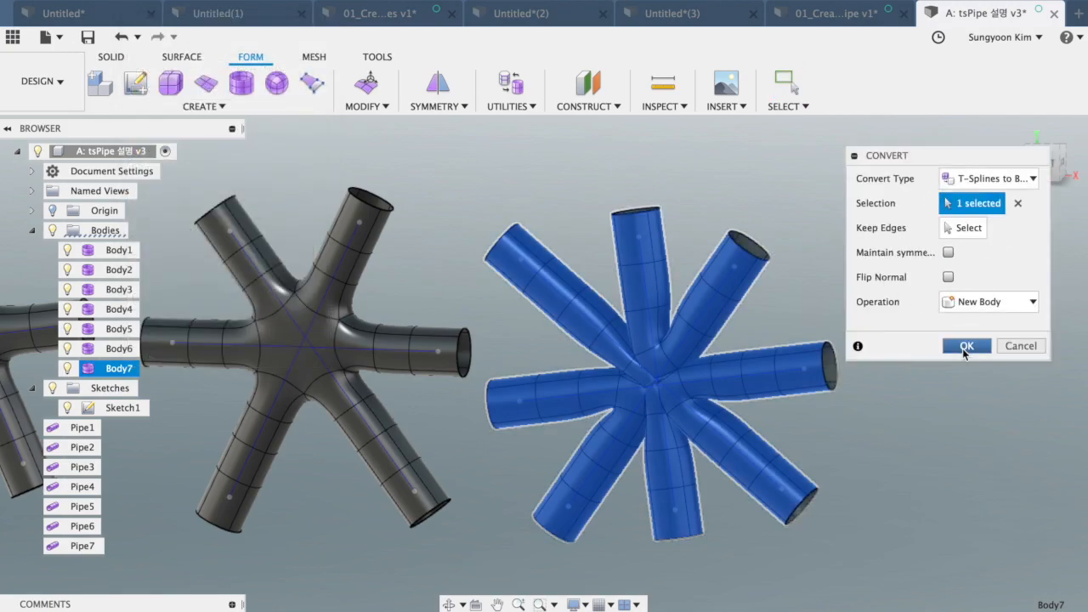
{"action": "left_click", "coordinate": [965, 348]}
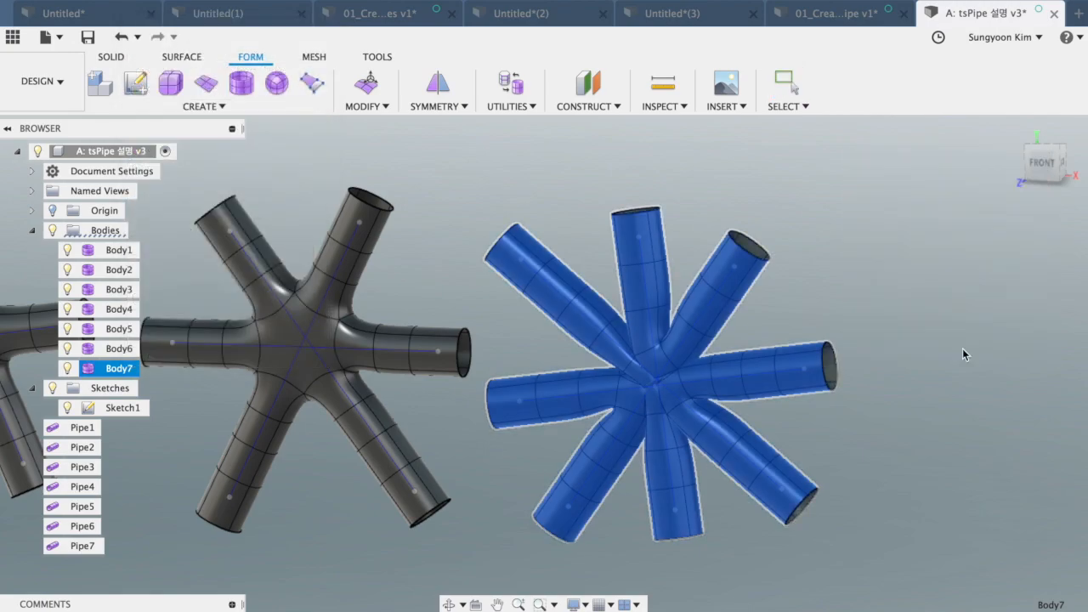
- Examine the conversion error details for Body7 and the geometry at the centre of the eight-branch junction
{"action": "scroll", "coordinate": [813, 322], "scroll_direction": "up", "scroll_amount": 5}
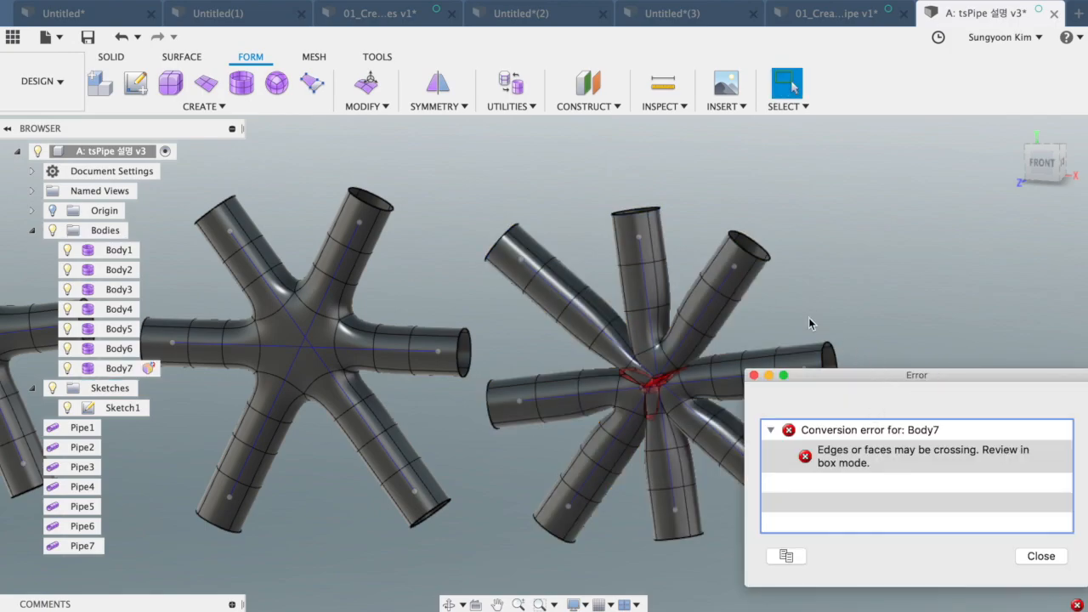
{"action": "middle_click_drag", "start_coordinate": [796, 315], "coordinate": [654, 205]}
{"action": "scroll", "coordinate": [673, 264], "scroll_direction": "up", "scroll_amount": 2}
{"action": "left_click_drag", "start_coordinate": [851, 372], "coordinate": [784, 212]}
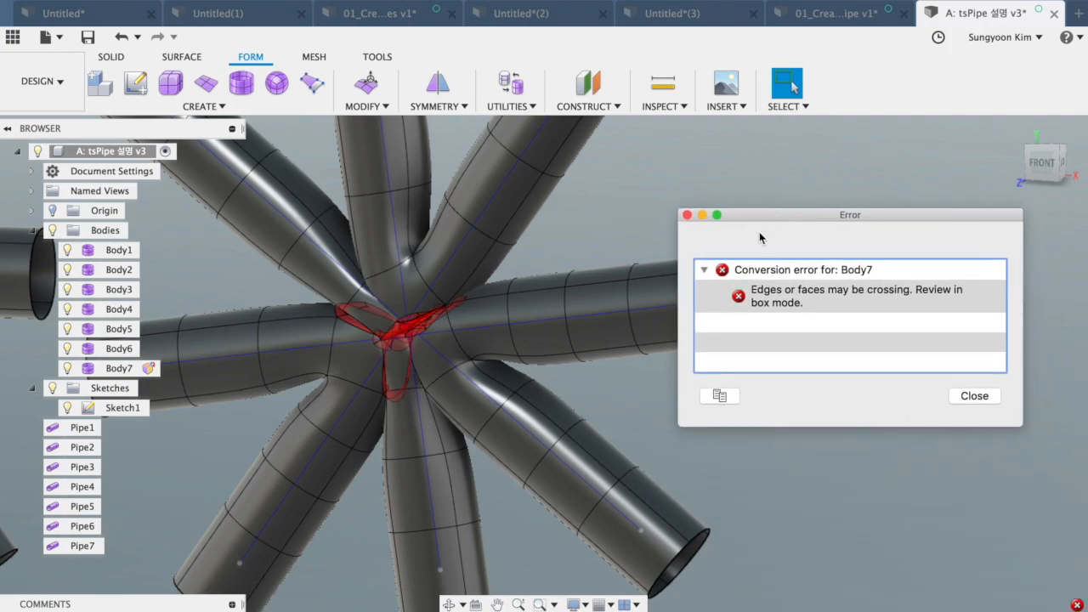
{"action": "left_click", "coordinate": [757, 293]}
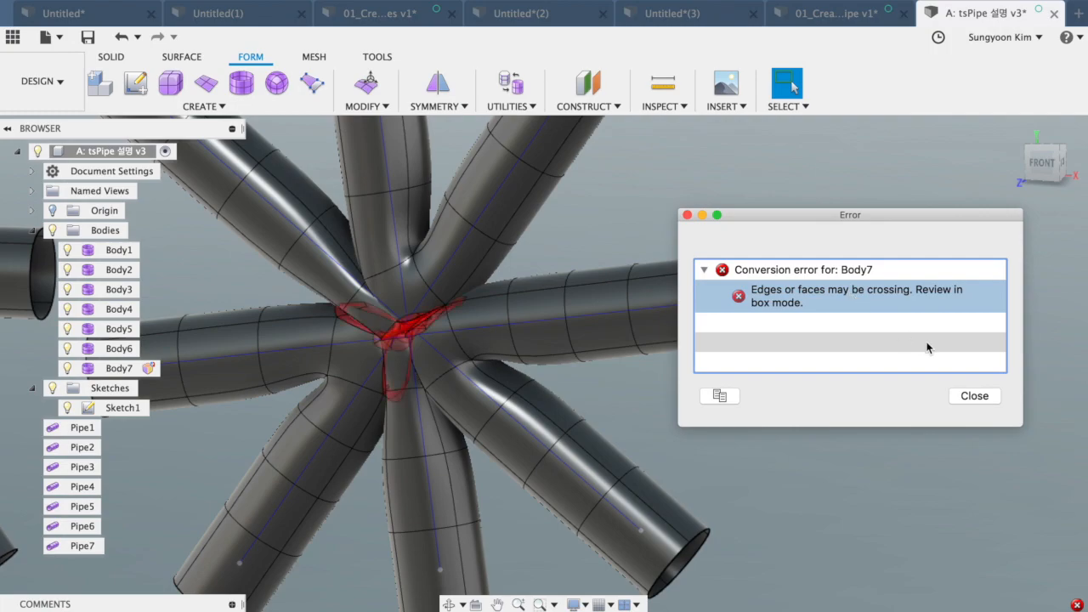
{"action": "left_click", "coordinate": [975, 396]}
{"action": "scroll", "coordinate": [808, 414], "scroll_direction": "up", "scroll_amount": 5}
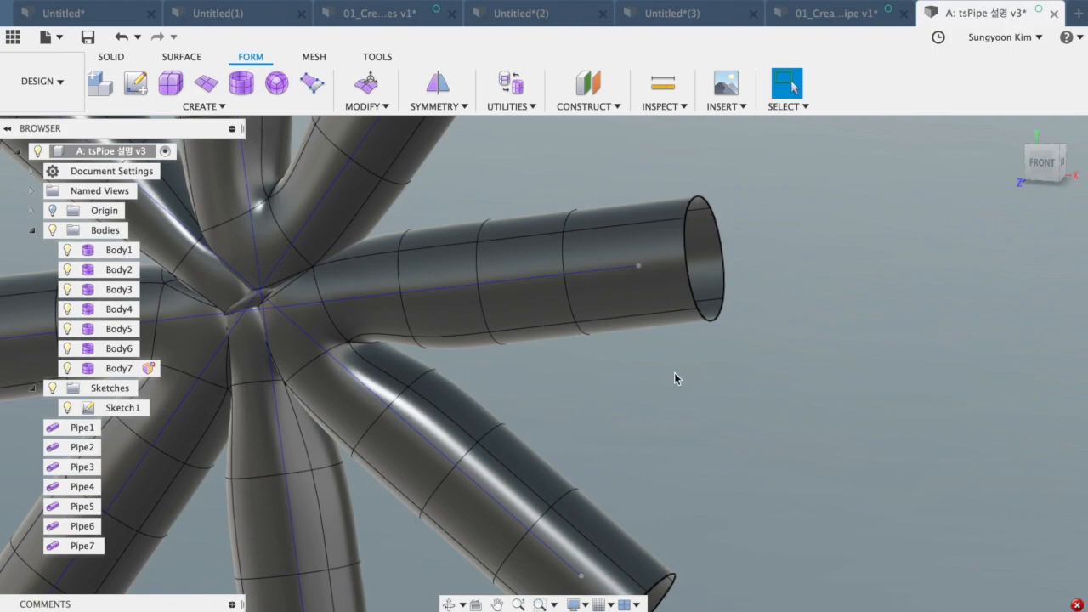
{"action": "middle_click_drag", "start_coordinate": [630, 392], "coordinate": [904, 439]}
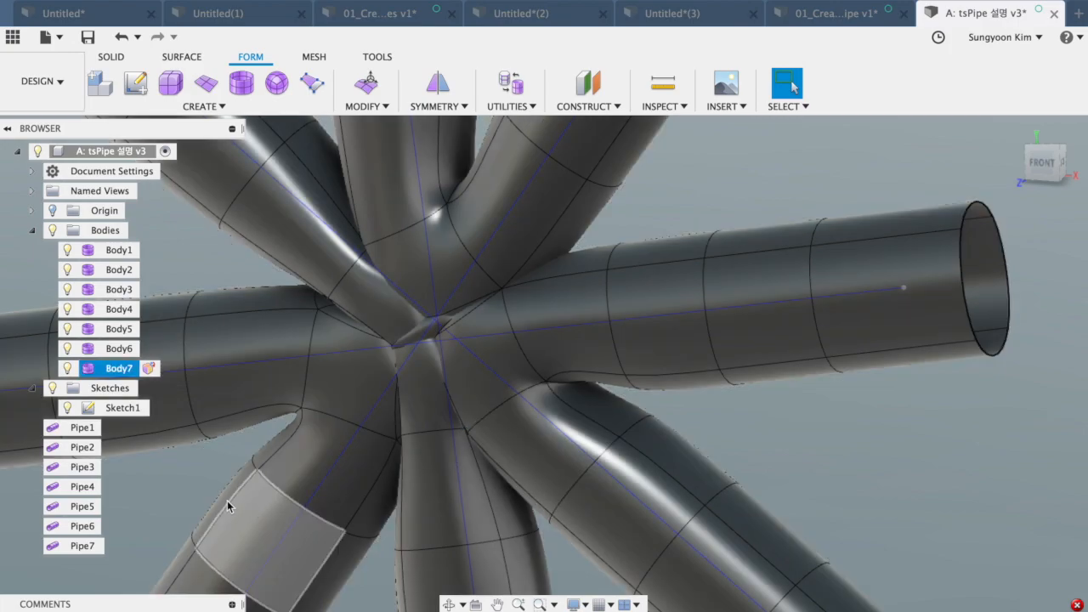
{"action": "scroll", "coordinate": [162, 529], "scroll_direction": "down", "scroll_amount": 6}
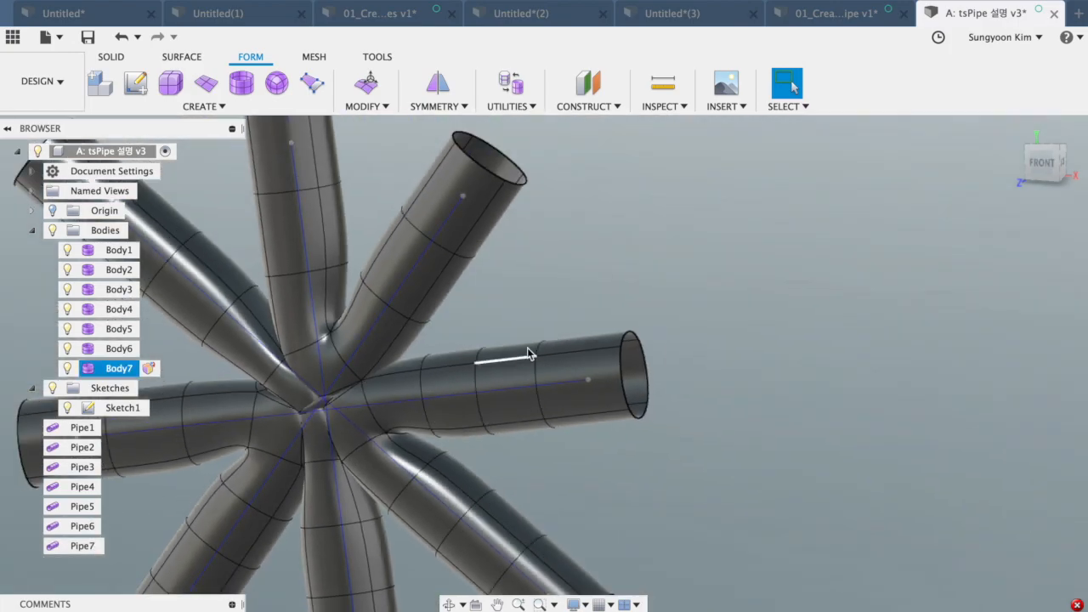
{"action": "middle_click_drag", "start_coordinate": [602, 271], "coordinate": [713, 224]}
{"action": "scroll", "coordinate": [691, 249], "scroll_direction": "down", "scroll_amount": 3}
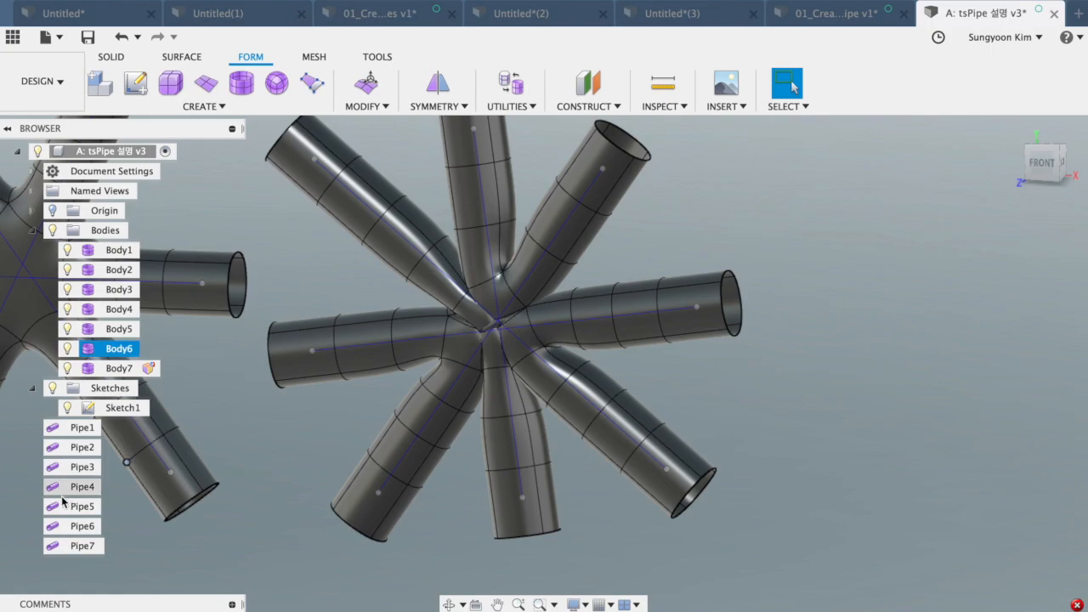
- Delete the eight-branch pipe, Pipe7, together with its body
{"action": "left_click", "coordinate": [91, 551]}
{"action": "right_click", "coordinate": [91, 551]}
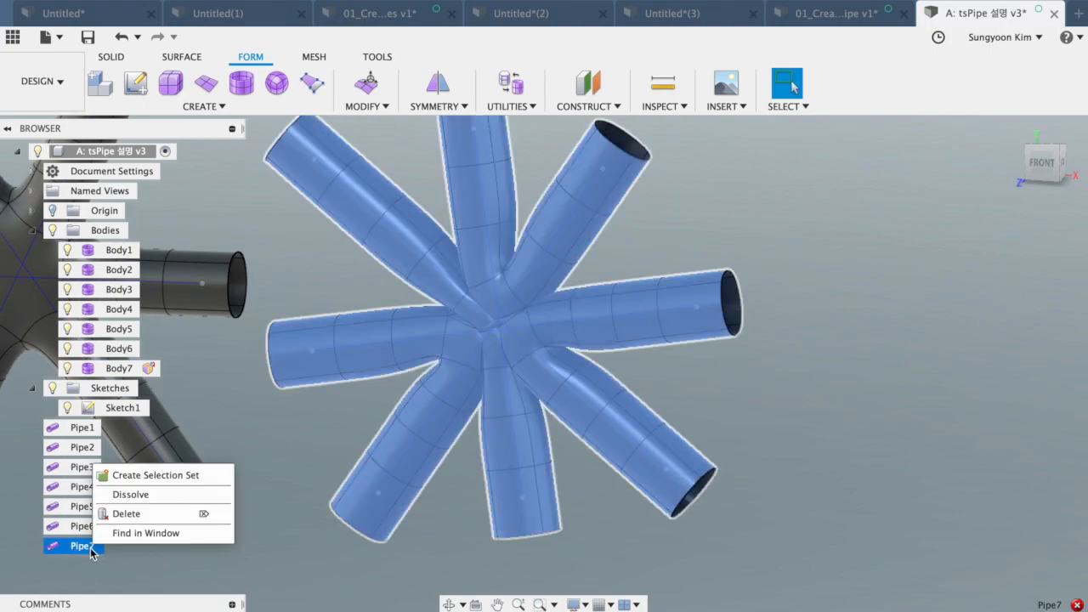
{"action": "left_click", "coordinate": [137, 519]}
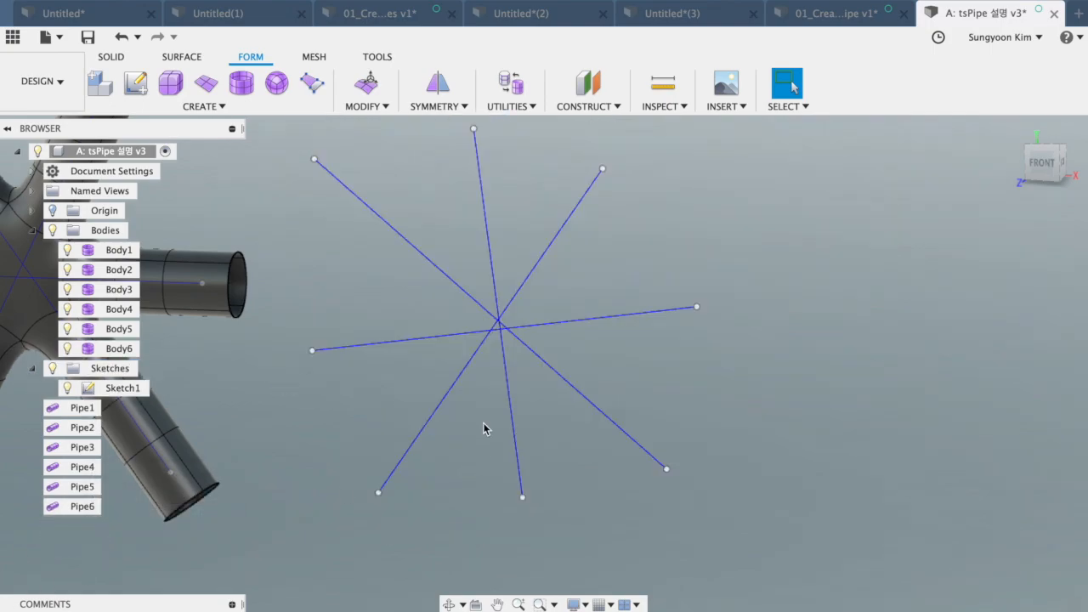
- Create a smooth-display T-Spline pipe over the eight skewed lines with a 20 mm global diameter and a 1.277 mm curve tolerance
{"action": "scroll", "coordinate": [465, 431], "scroll_direction": "down", "scroll_amount": 2}
{"action": "mouse_move", "coordinate": [705, 178]}
{"action": "left_mouse_down"}
{"action": "mouse_move", "coordinate": [432, 306]}
{"action": "mouse_move", "coordinate": [334, 541]}
{"action": "left_mouse_up"}
{"action": "left_click", "coordinate": [224, 109]}
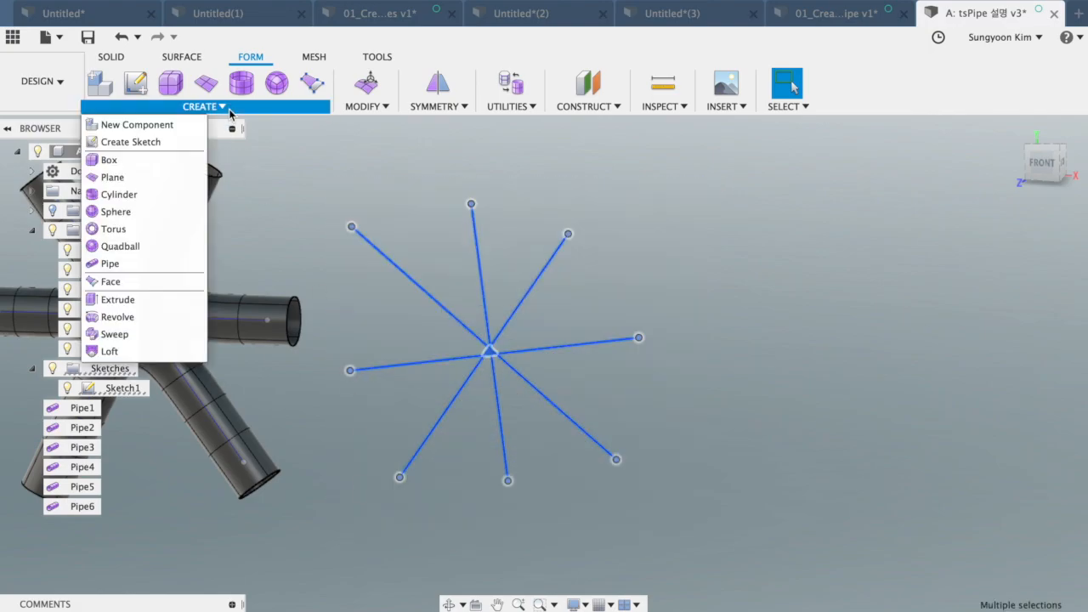
{"action": "left_click", "coordinate": [167, 265]}
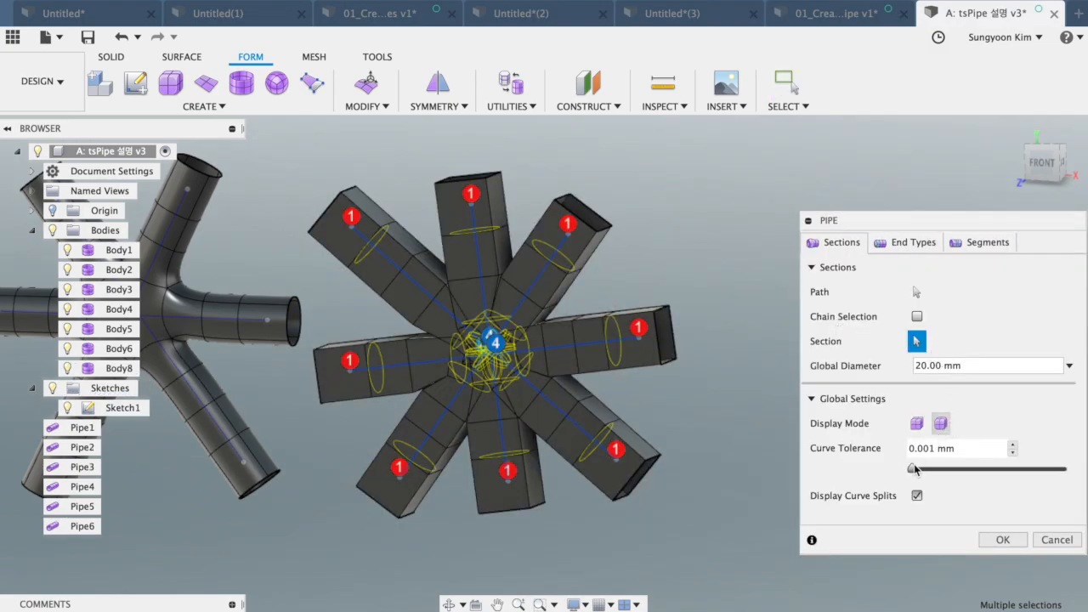
{"action": "left_click", "coordinate": [941, 424]}
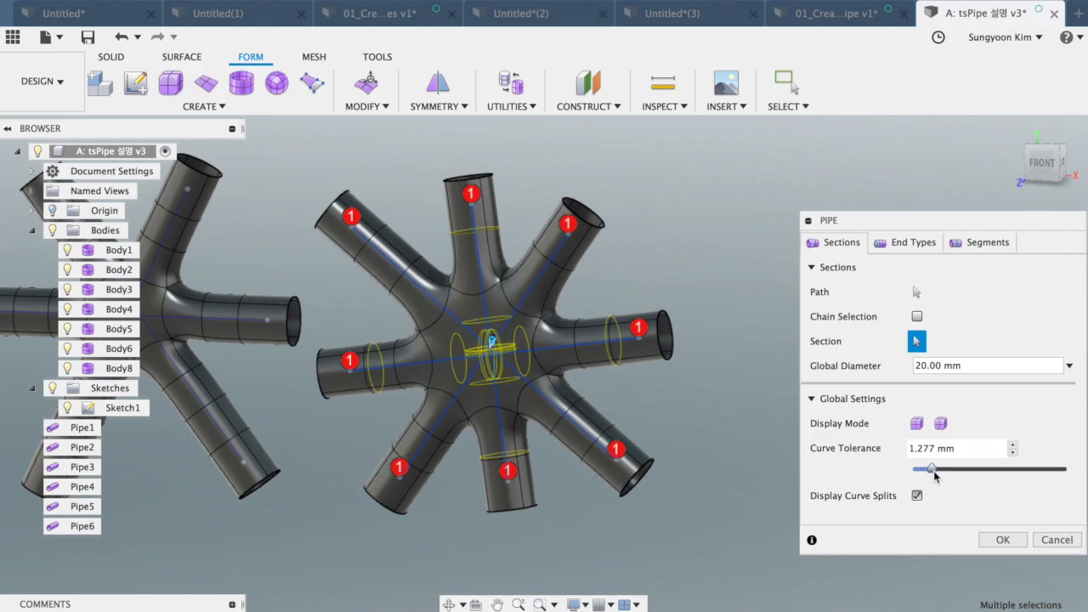
{"action": "left_click", "coordinate": [1005, 540]}
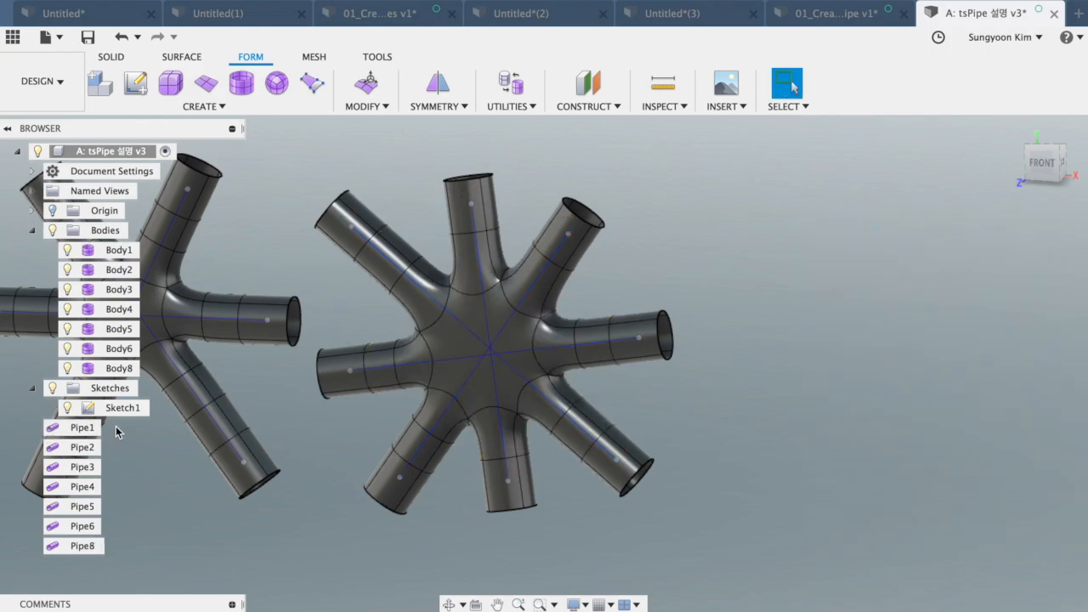
- Convert the recreated eight-branch T-Spline body, Body8, to a BRep as a new body and hide Sketch1
{"action": "right_click", "coordinate": [117, 371]}
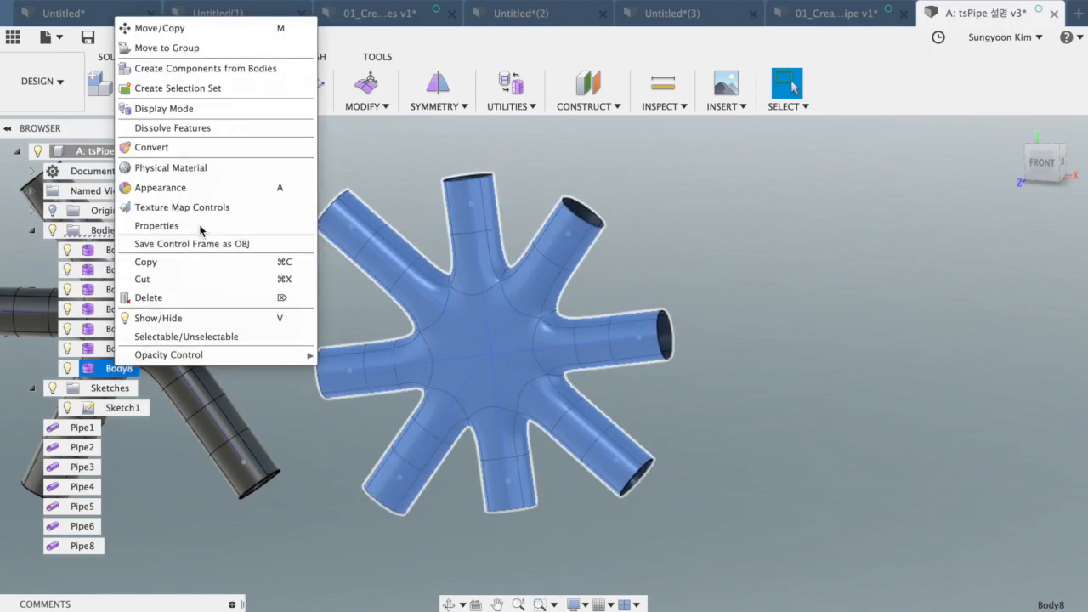
{"action": "left_click", "coordinate": [209, 150]}
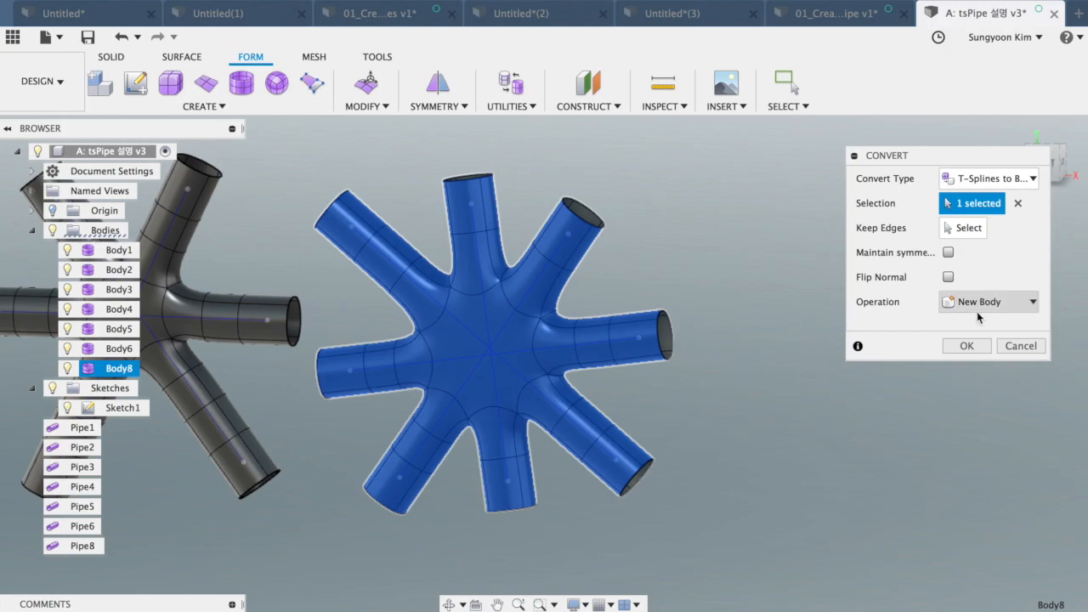
{"action": "left_click", "coordinate": [968, 346]}
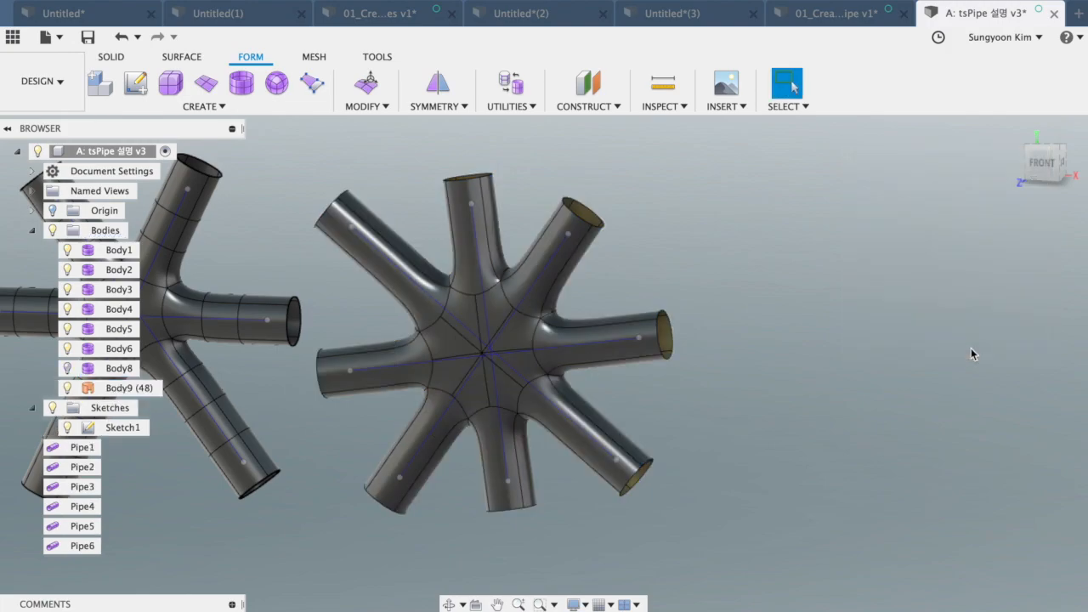
{"action": "left_click", "coordinate": [67, 427]}
- Bring all seven pipe shapes into view and collapse the Bodies and Sketches folders
{"action": "mouse_move", "coordinate": [1036, 168]}
{"action": "left_mouse_down"}
{"action": "mouse_move", "coordinate": [982, 121]}
{"action": "mouse_move", "coordinate": [914, 161]}
{"action": "mouse_move", "coordinate": [783, 173]}
{"action": "mouse_move", "coordinate": [1020, 175]}
{"action": "left_mouse_up"}
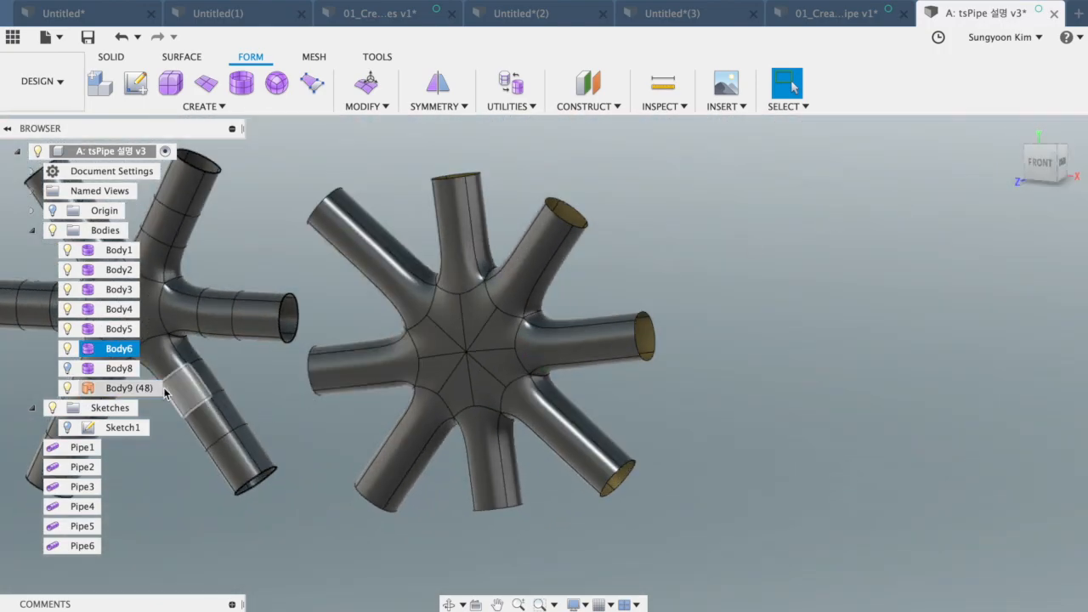
{"action": "scroll", "coordinate": [292, 418], "scroll_direction": "down", "scroll_amount": 1}
{"action": "middle_click_drag", "start_coordinate": [239, 515], "coordinate": [356, 489]}
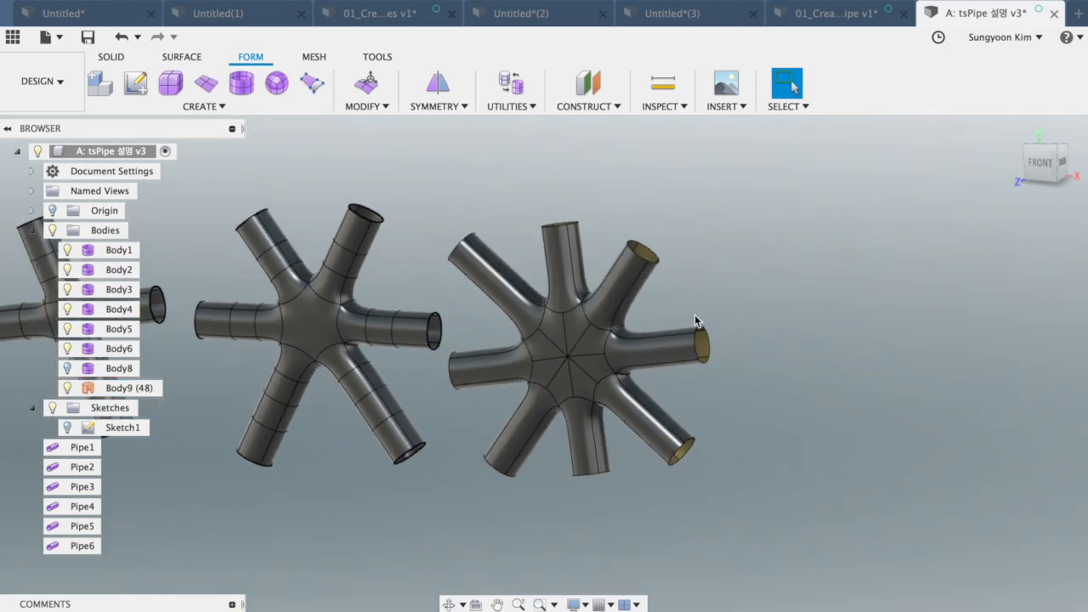
{"action": "scroll", "coordinate": [706, 325], "scroll_direction": "down", "scroll_amount": 1}
{"action": "scroll", "coordinate": [285, 525], "scroll_direction": "down", "scroll_amount": 1}
{"action": "middle_click_drag", "start_coordinate": [218, 514], "coordinate": [527, 467]}
{"action": "scroll", "coordinate": [452, 480], "scroll_direction": "down", "scroll_amount": 1}
{"action": "middle_click_drag", "start_coordinate": [364, 463], "coordinate": [549, 462]}
{"action": "left_click", "coordinate": [32, 231]}
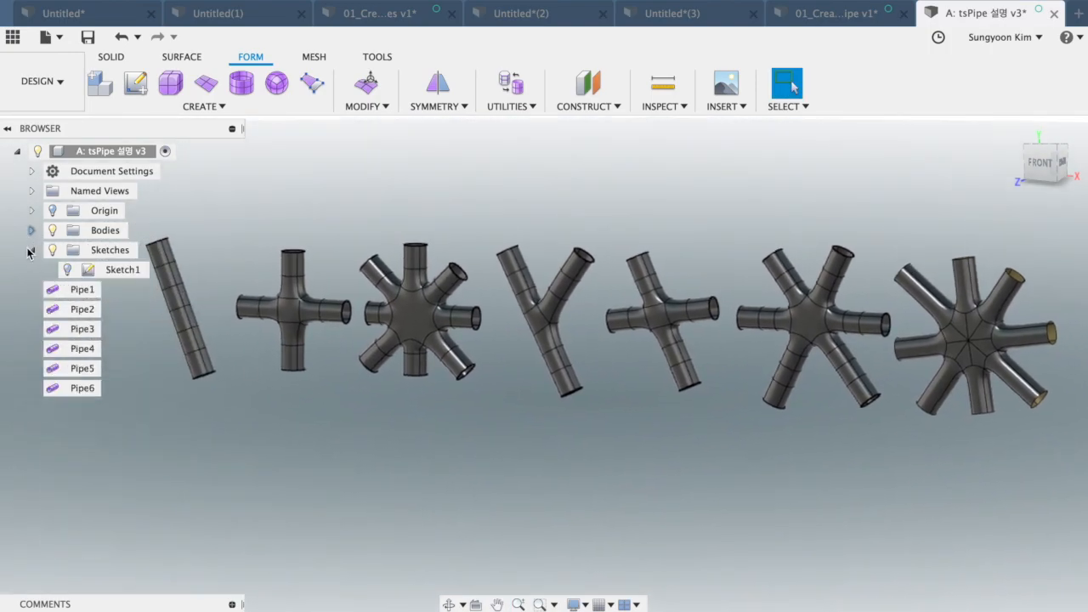
{"action": "left_click", "coordinate": [31, 250]}
{"action": "middle_click_drag", "start_coordinate": [433, 455], "coordinate": [354, 468]}
{"action": "scroll", "coordinate": [356, 466], "scroll_direction": "down", "scroll_amount": 3}
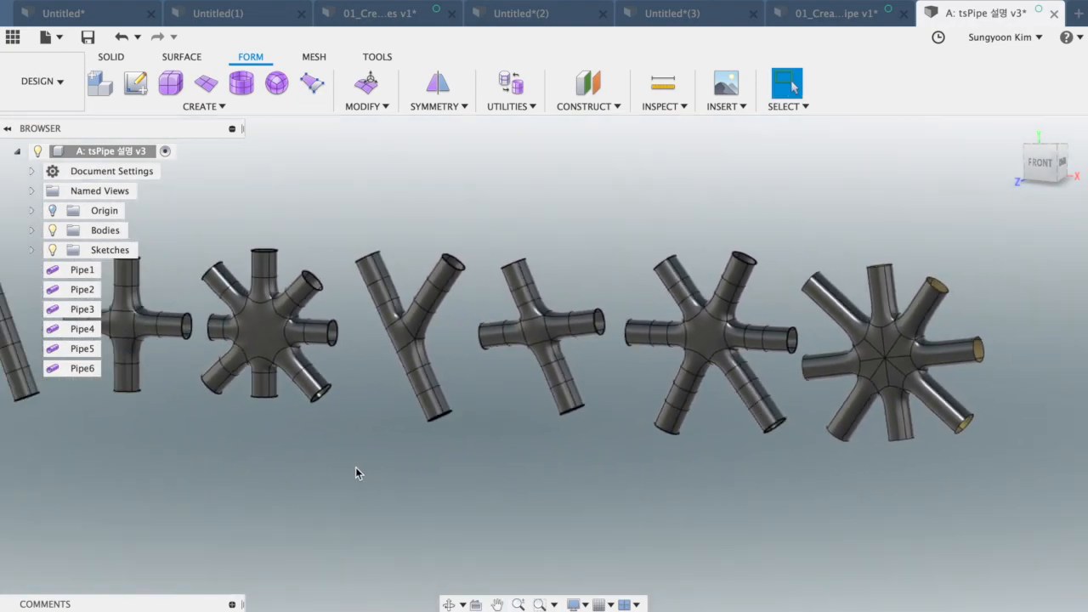
{"action": "scroll", "coordinate": [248, 487], "scroll_direction": "down", "scroll_amount": 1}
{"action": "middle_click_drag", "start_coordinate": [248, 487], "coordinate": [370, 420]}
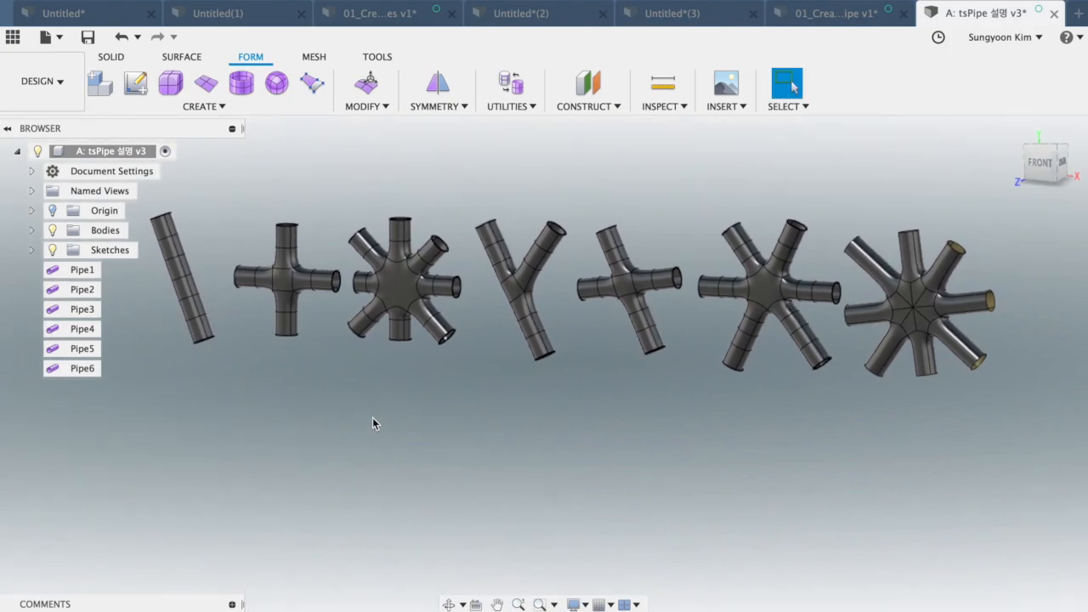